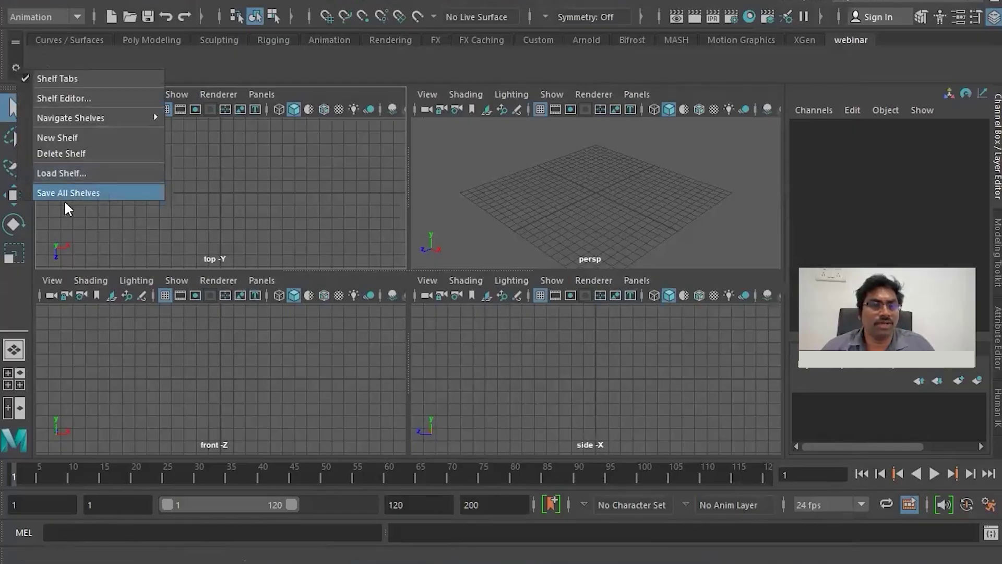
Delete the 'webinar' shelf and confirm the removal
click(72, 154)
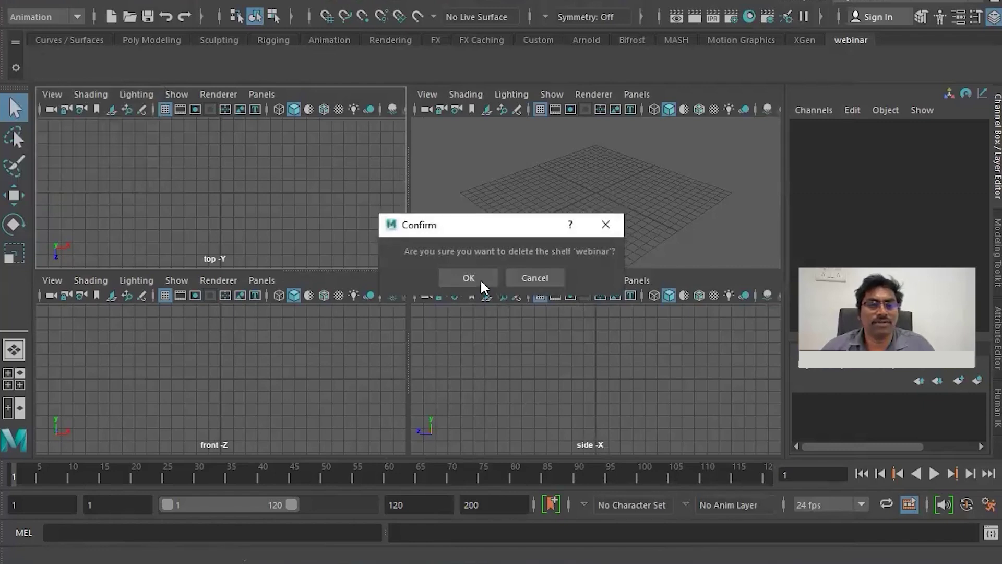
click(475, 279)
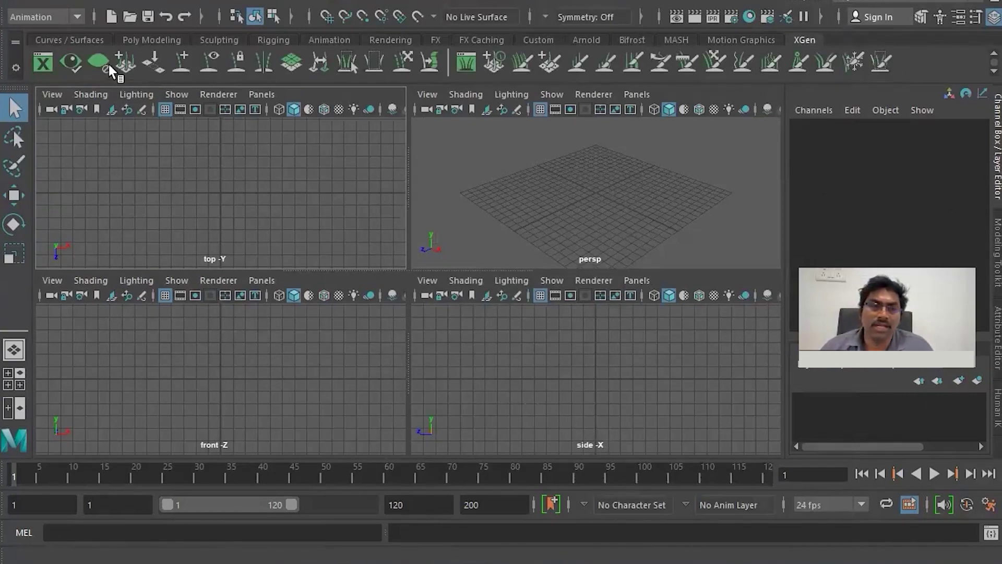
Browse the shelf tabs from Curves / Surfaces through Rendering, ending back on Curves / Surfaces
click(81, 38)
click(149, 39)
click(215, 40)
click(283, 39)
click(333, 39)
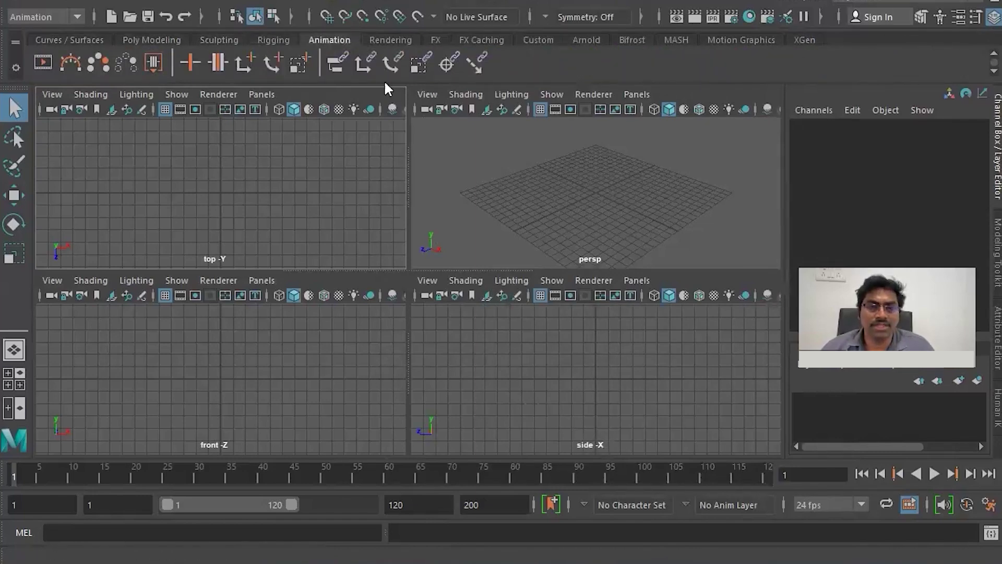
click(390, 40)
click(157, 40)
click(220, 39)
click(273, 40)
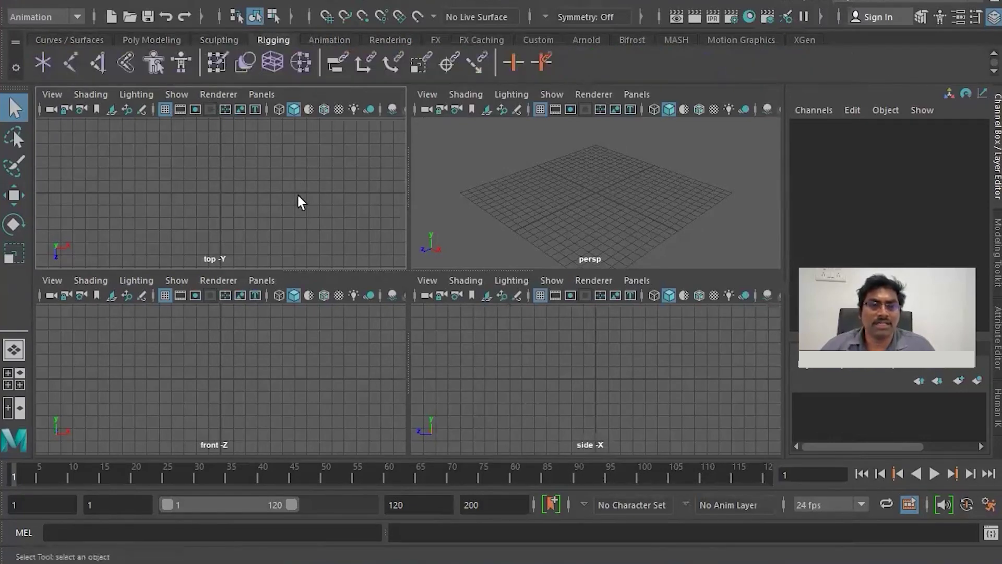
click(333, 41)
click(90, 41)
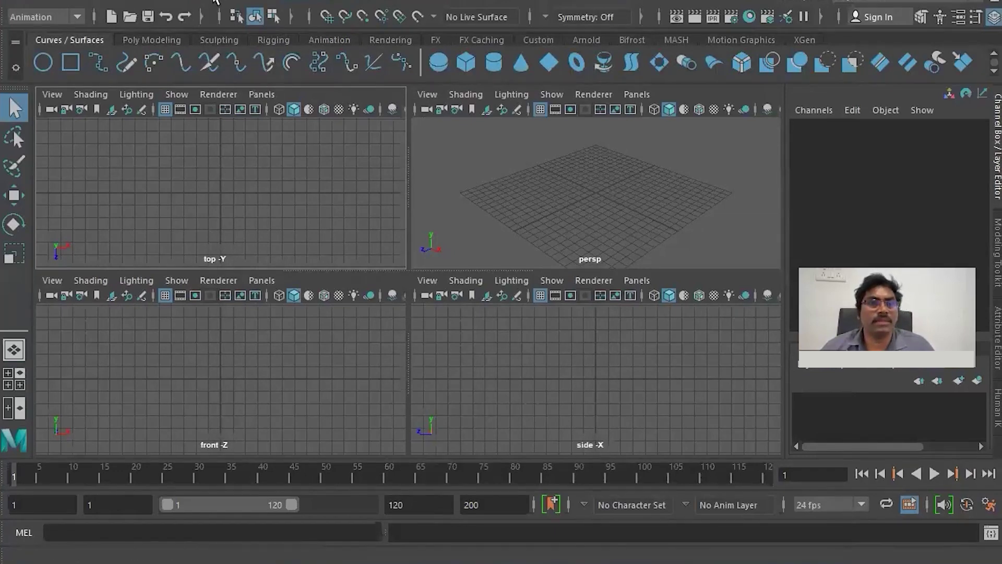
Glance at the Windows menu, then maximize the perspective view to fill the viewport
click(237, 2)
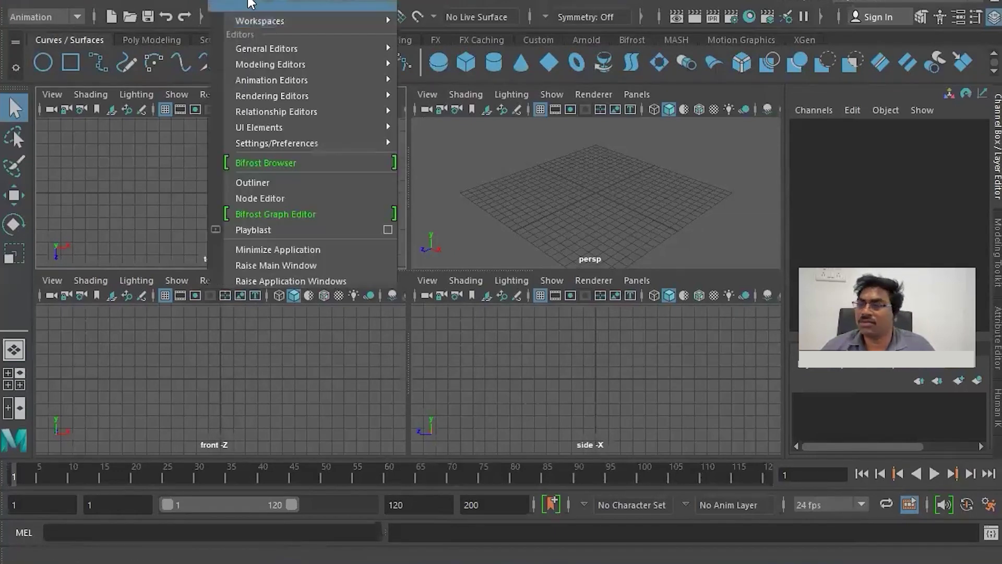
click(229, 202)
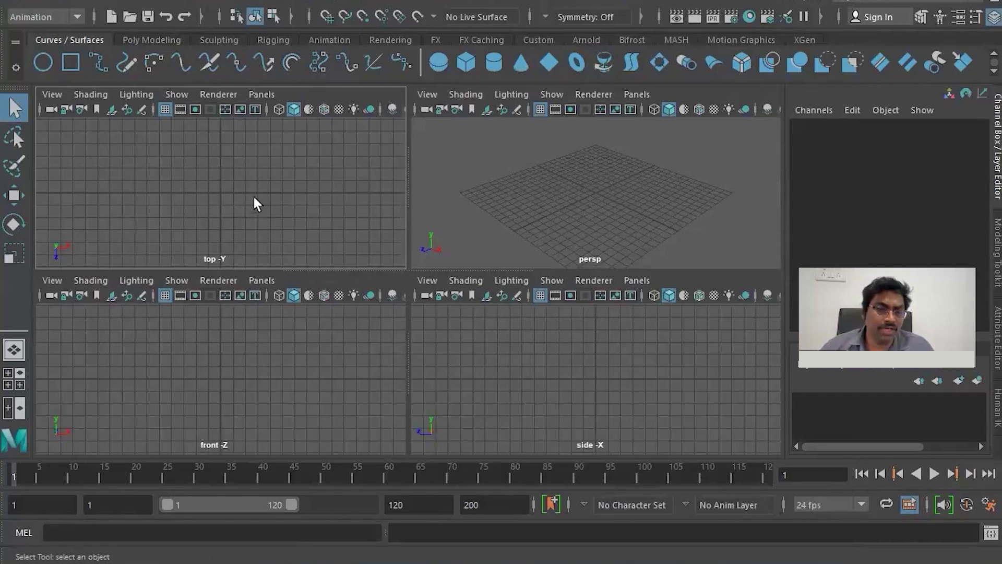
key(space)
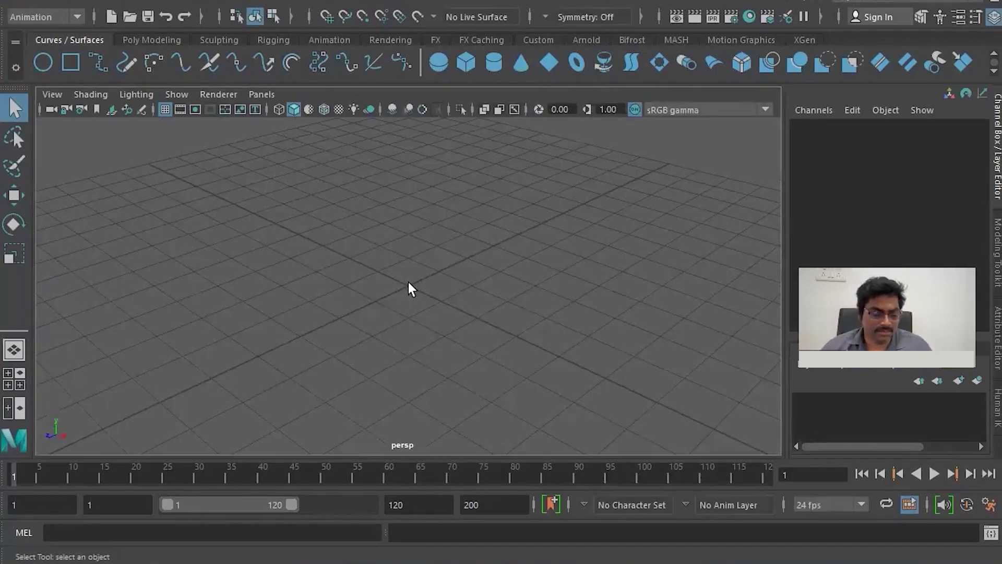
Preview the Shift+right-click primitives menu and maximize the top view, then return to perspective
shift+right_drag(405, 263, 406, 297)
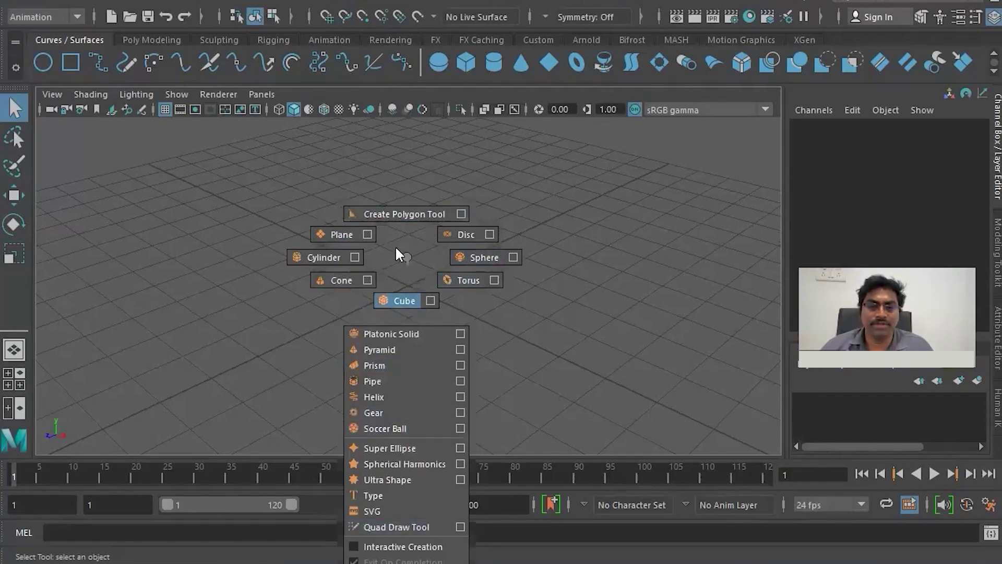
key(Escape)
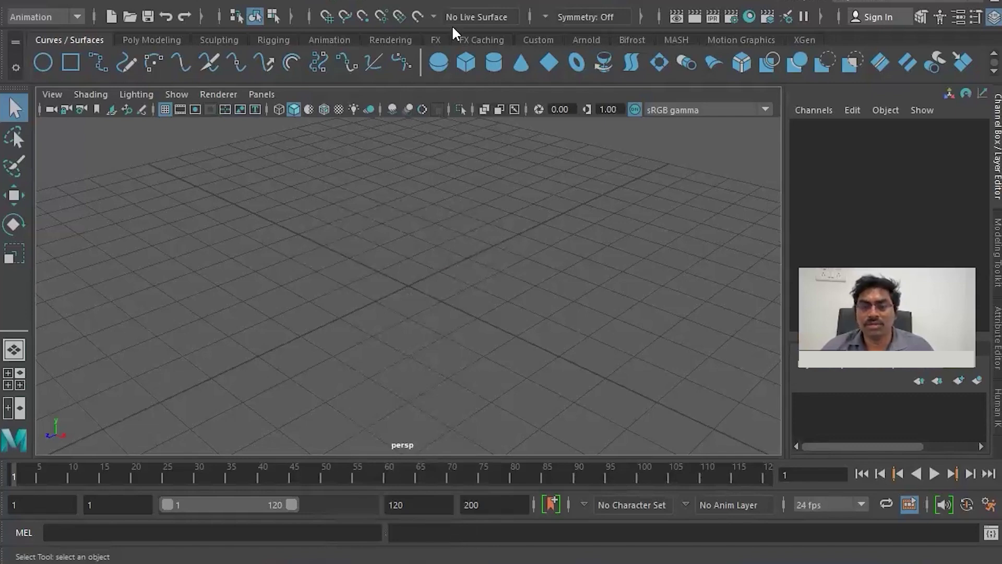
key(space)
click(291, 189)
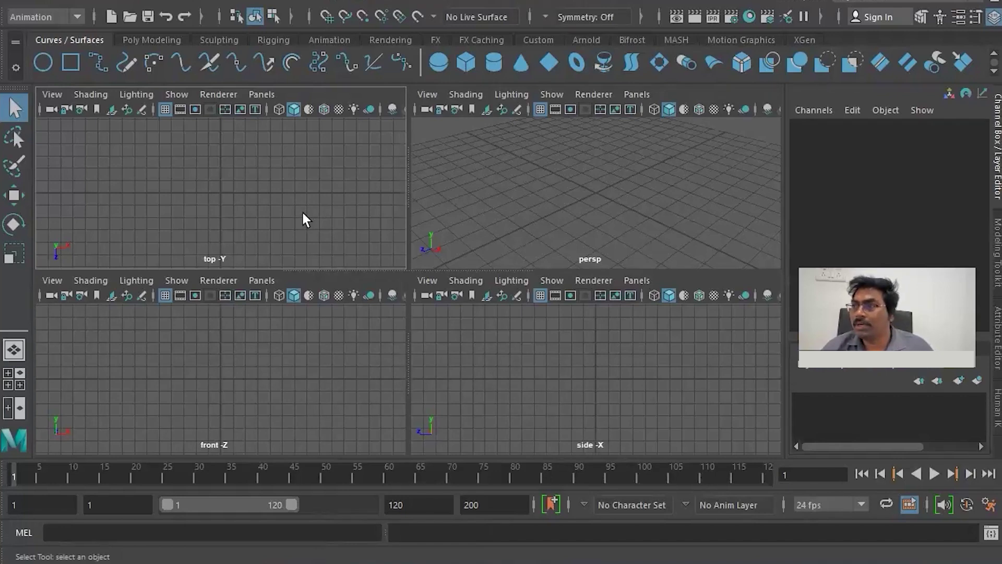
key(space)
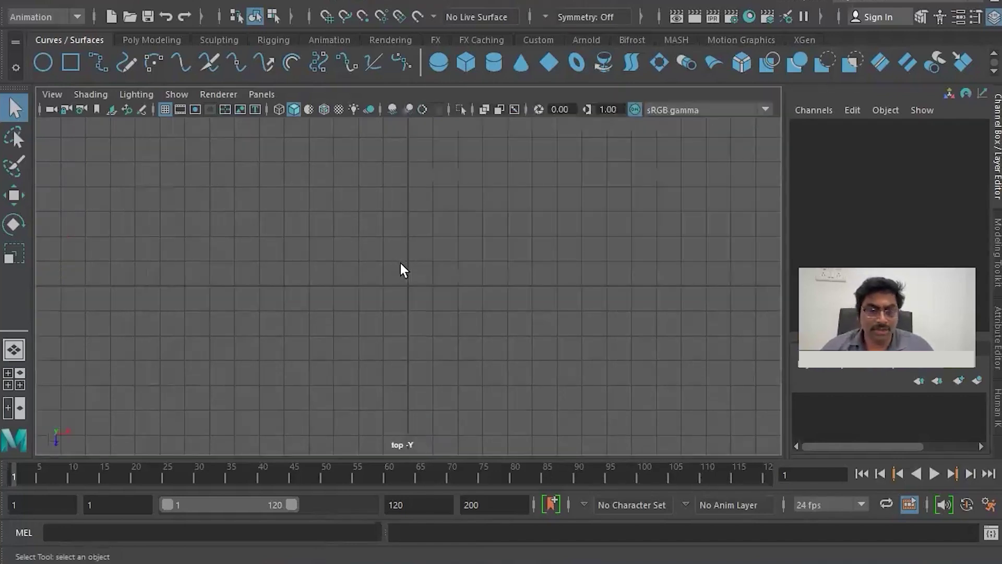
alt+drag(463, 309, 481, 303)
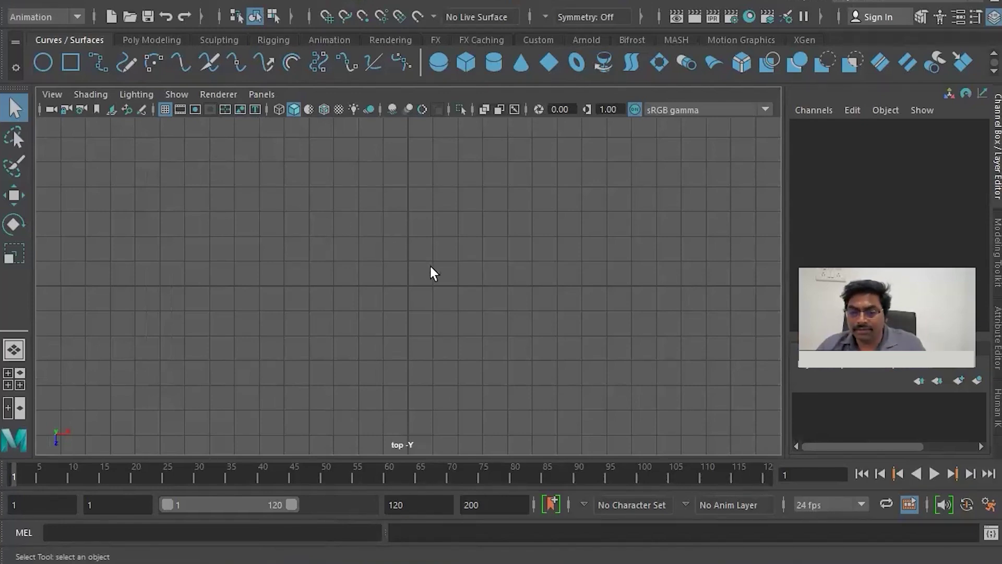
key(space)
key(space)
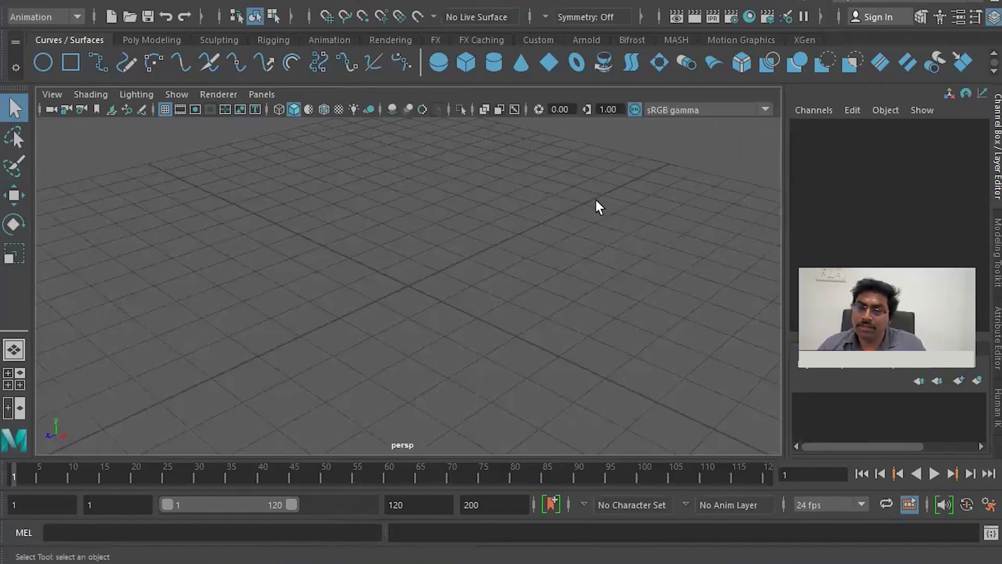
Show the Poly Modeling shelf and orbit the perspective view to a lower angle
mouse_move(453, 309)
alt+mouse_down()
mouse_move(170, 313)
mouse_move(412, 329)
mouse_move(378, 299)
alt+mouse_up()
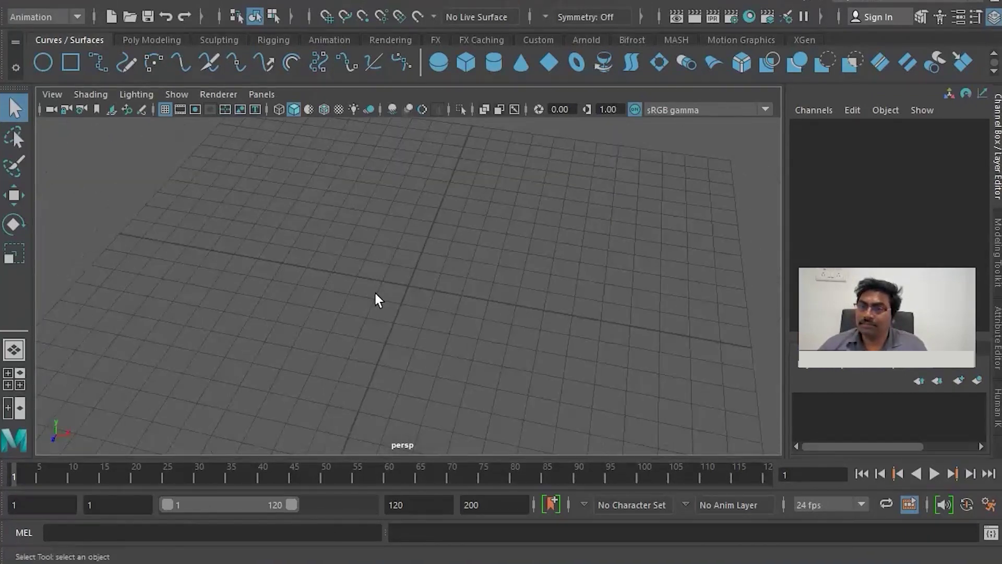
click(154, 42)
scroll(421, 269, up, 3)
scroll(421, 253, down, 3)
alt+drag(421, 253, 402, 259)
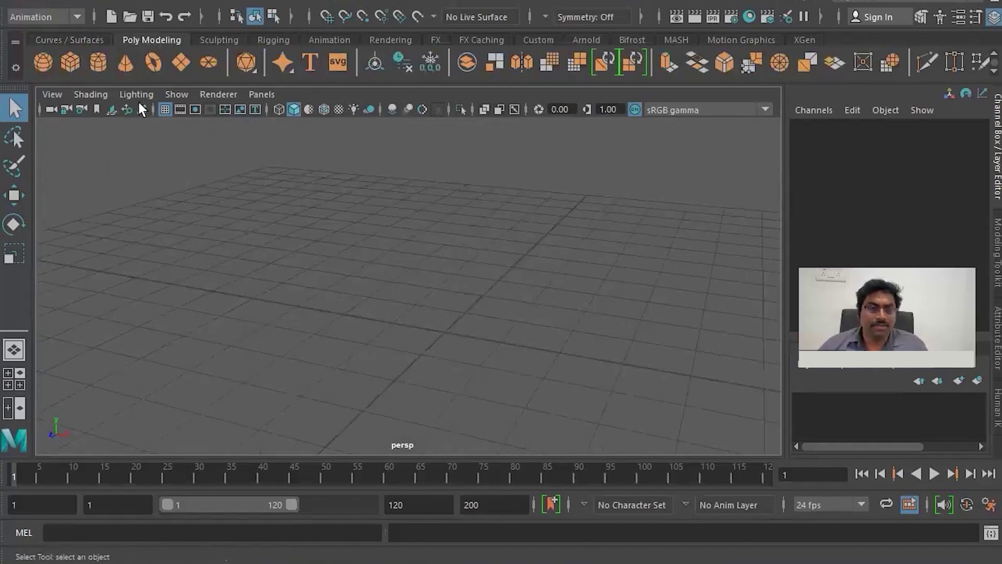
Create a polygon sphere and drag it up and down along Y
click(44, 63)
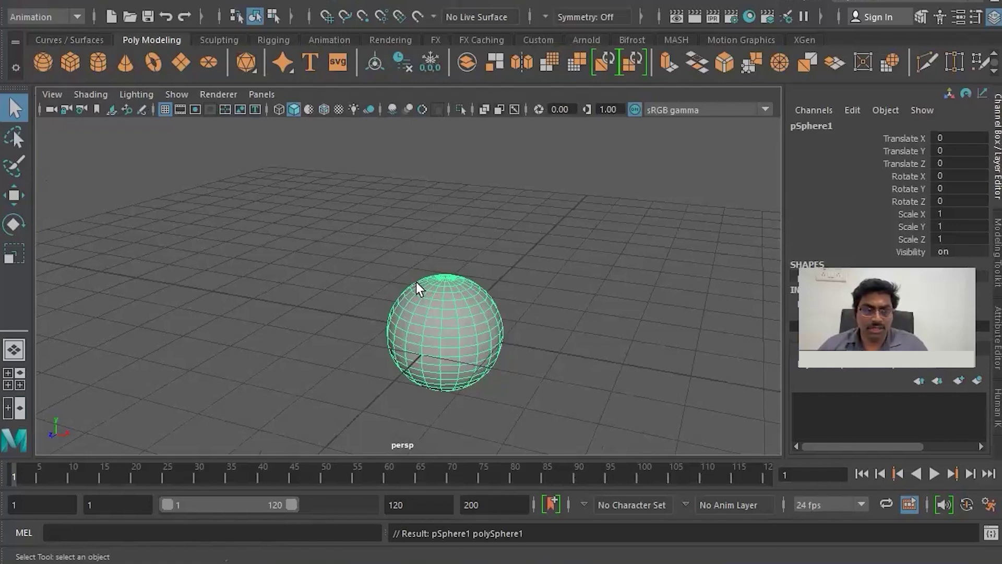
click(15, 198)
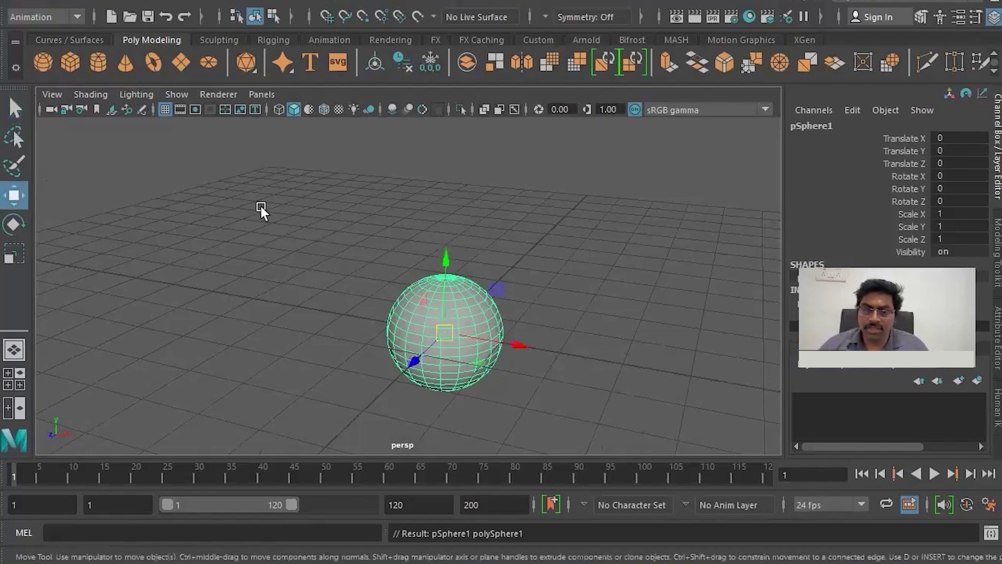
drag(447, 260, 457, 223)
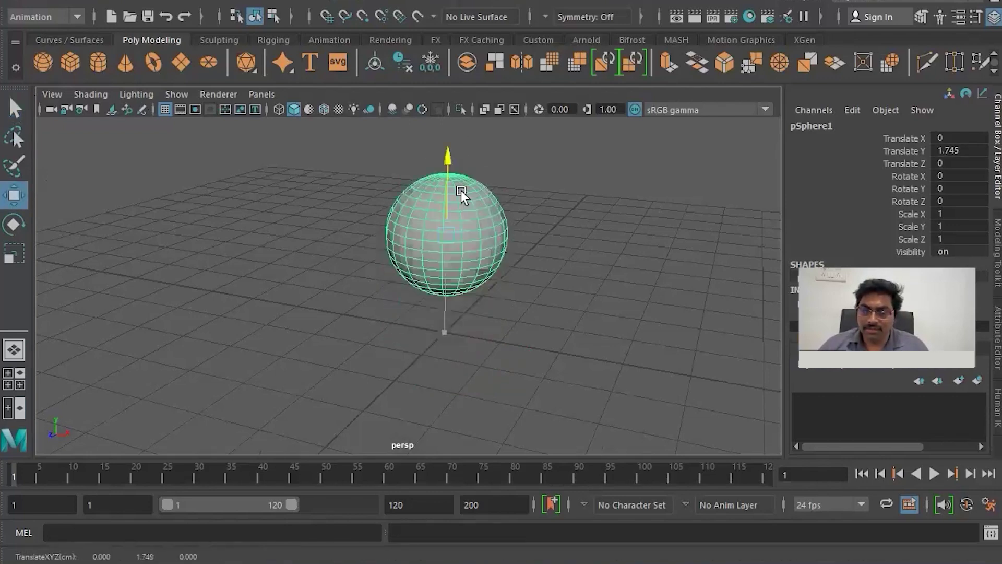
drag(456, 223, 453, 198)
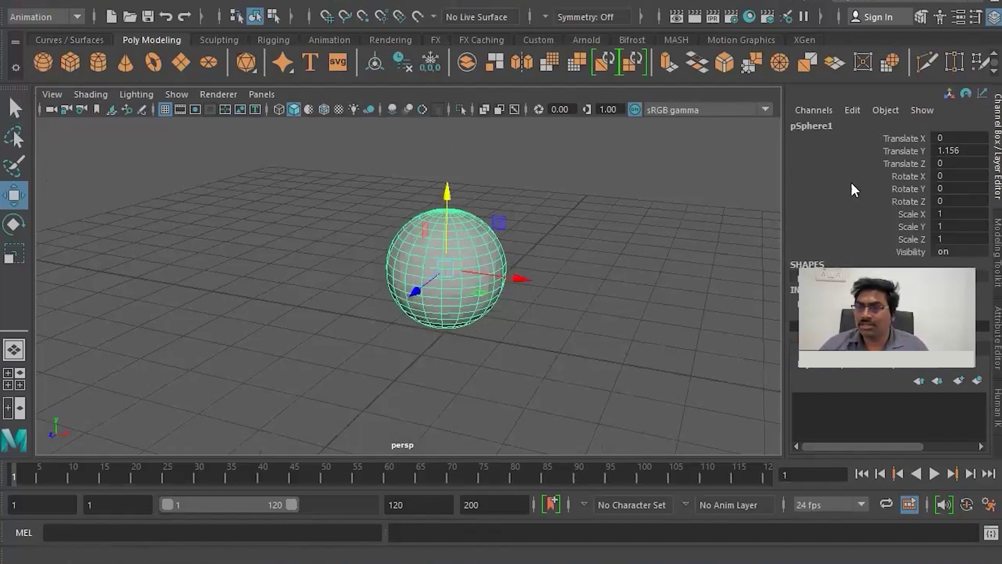
mouse_move(448, 194)
mouse_down()
mouse_move(441, 170)
mouse_move(432, 234)
mouse_up()
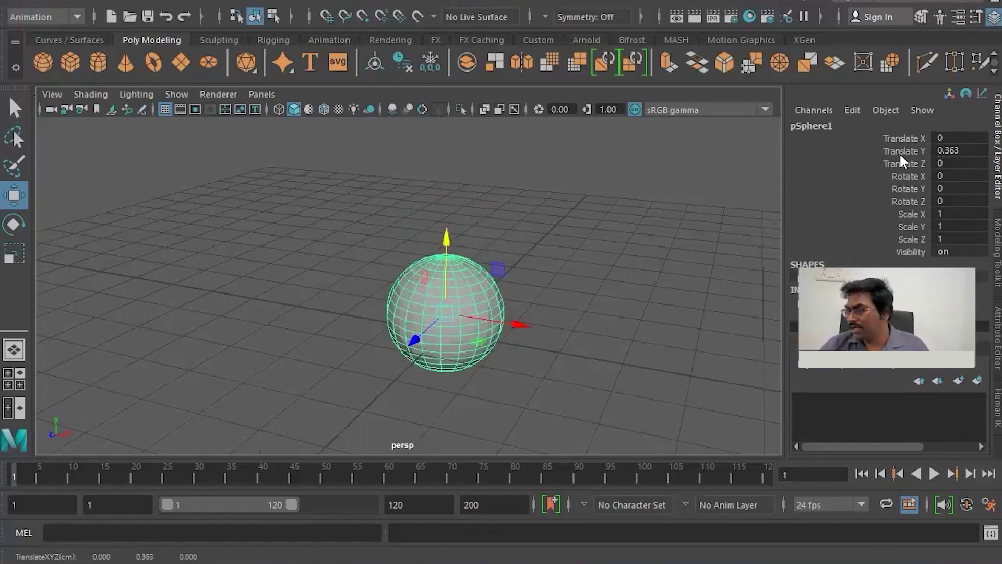
click(920, 151)
drag(447, 240, 443, 217)
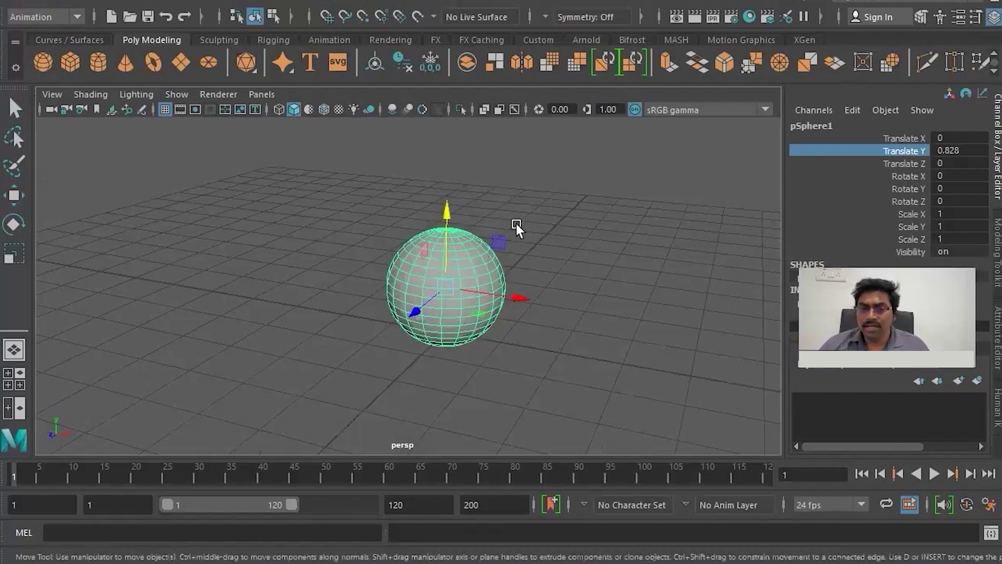
Set the sphere's Translate Y to 0 and slide it along X to 1.493
scroll(569, 206, down, 5)
scroll(517, 248, up, 3)
scroll(496, 208, up, 3)
scroll(446, 253, up, 1)
scroll(450, 254, down, 3)
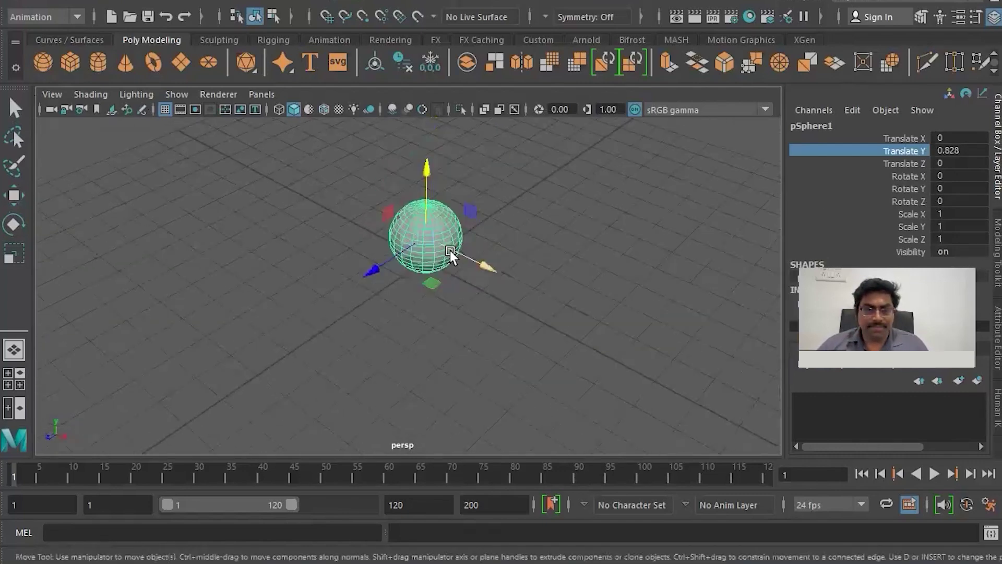
scroll(460, 259, down, 2)
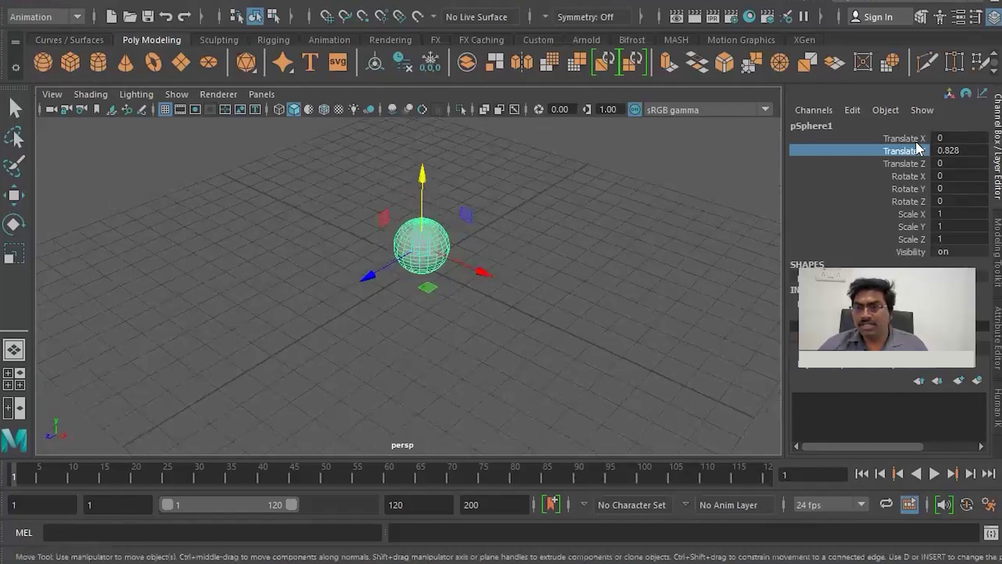
click(950, 137)
click(974, 151)
text(0)
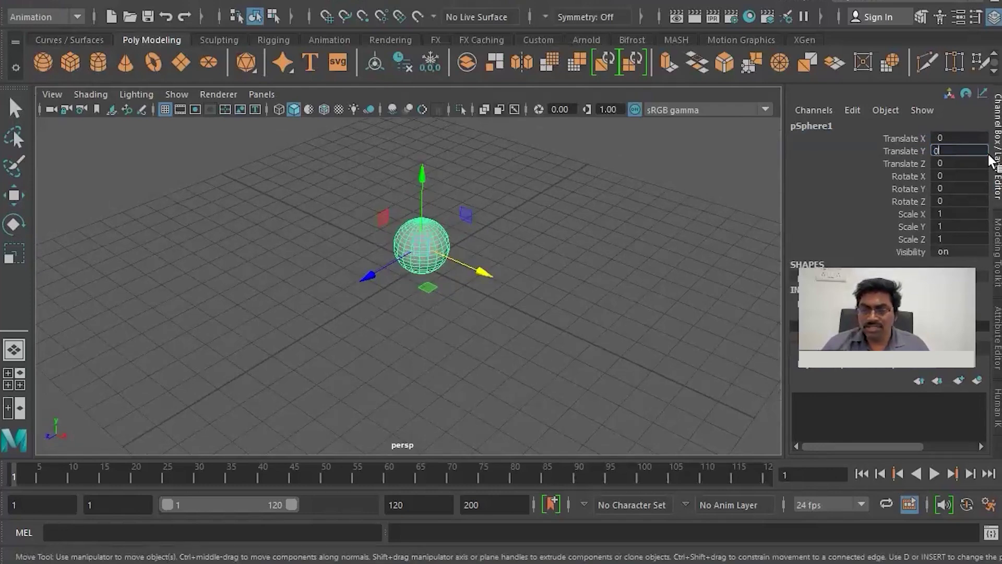
key(Return)
mouse_move(502, 305)
mouse_down()
mouse_move(722, 397)
mouse_move(390, 296)
mouse_move(204, 280)
mouse_move(398, 325)
mouse_move(280, 288)
mouse_move(634, 405)
mouse_move(624, 413)
mouse_move(407, 356)
mouse_up()
Move the sphere below the grid and rotate it about Z to -59.471
click(910, 150)
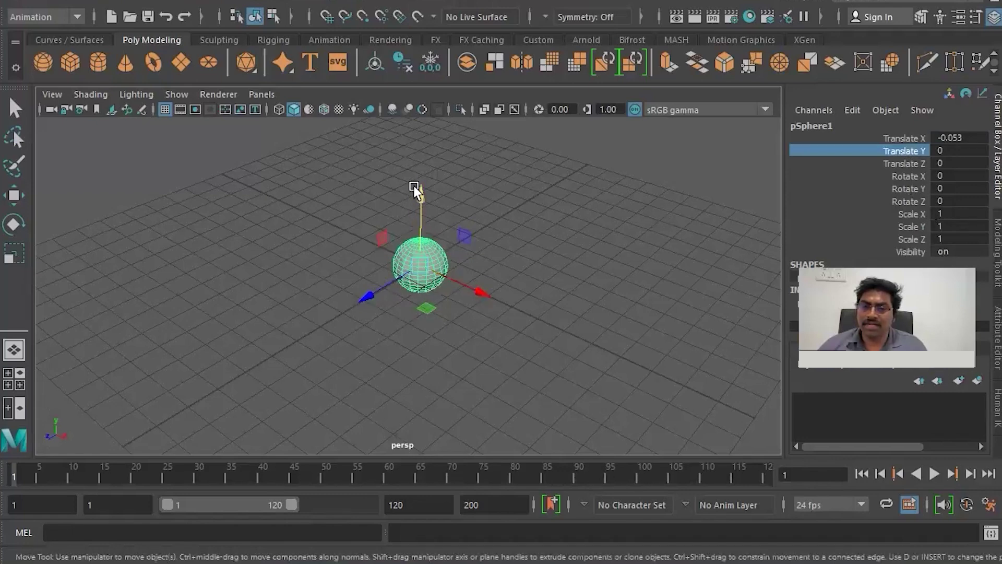
mouse_move(422, 186)
middle_down()
mouse_move(418, 317)
mouse_move(382, 89)
mouse_move(402, 329)
mouse_move(389, 173)
middle_up()
click(908, 176)
key(e)
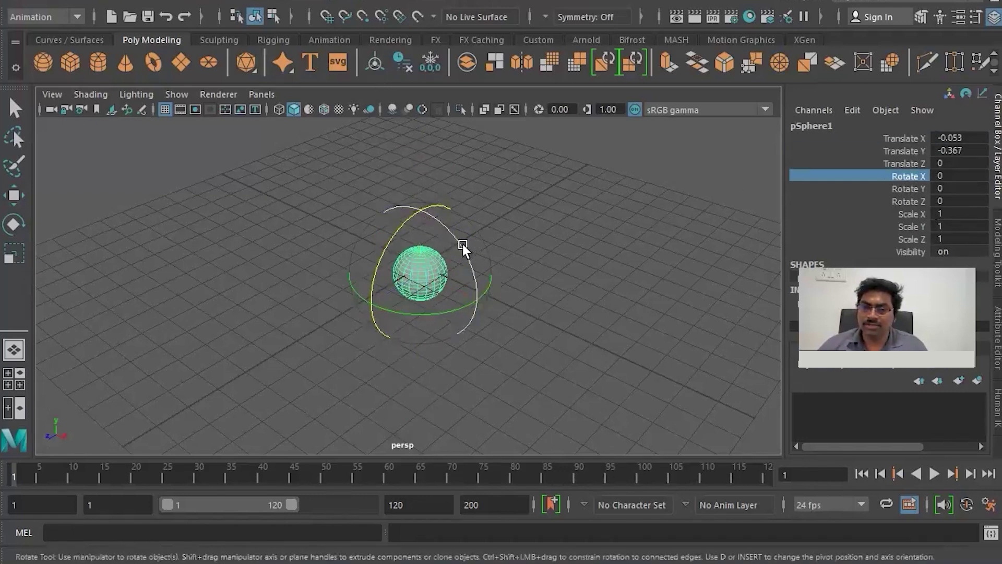
mouse_move(510, 410)
middle_down()
mouse_move(531, 444)
mouse_move(614, 263)
middle_up()
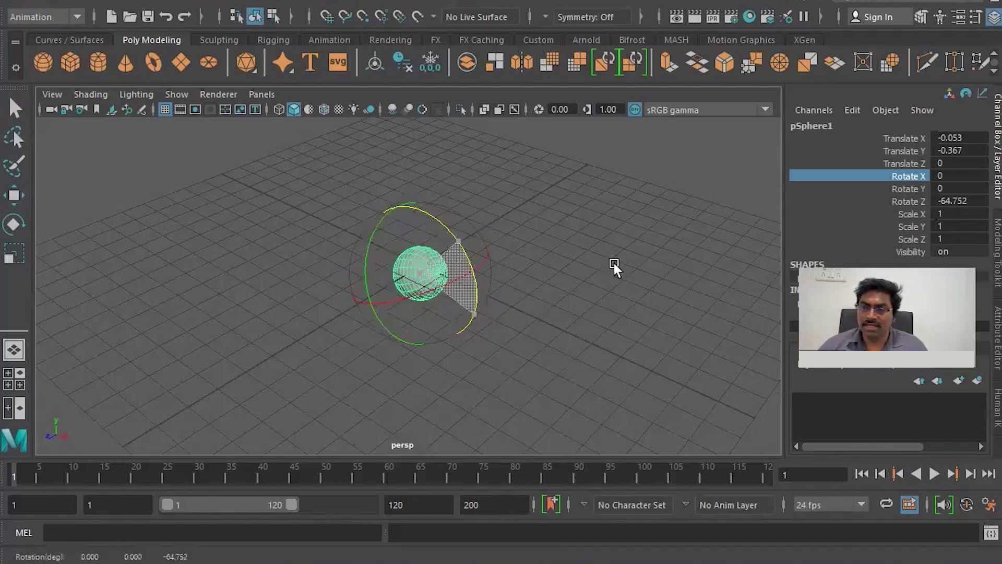
Scale the sphere unevenly (Y about 8.077, X about 6.2), then shrink it evenly and deselect
click(914, 200)
key(r)
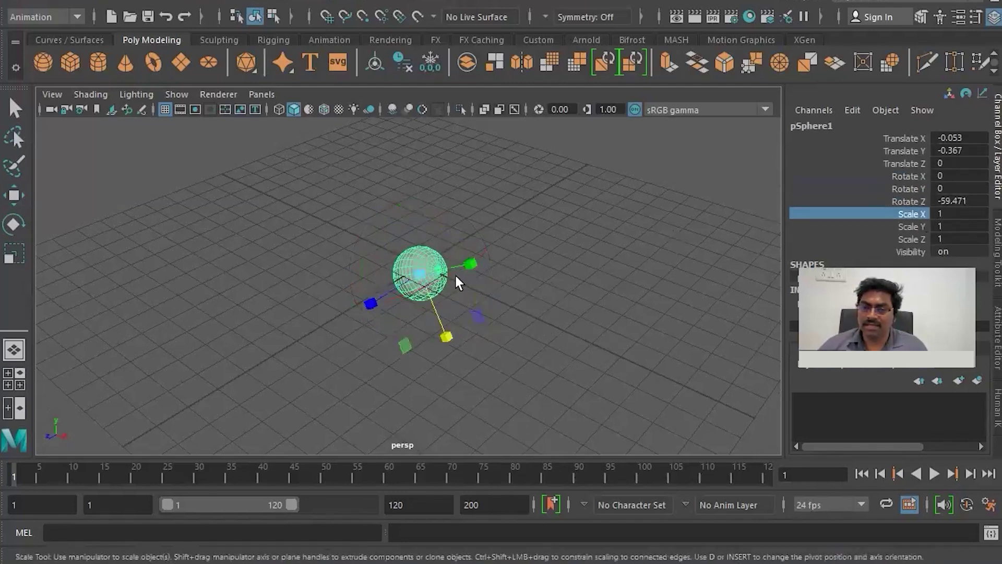
middle_drag(409, 253, 544, 285)
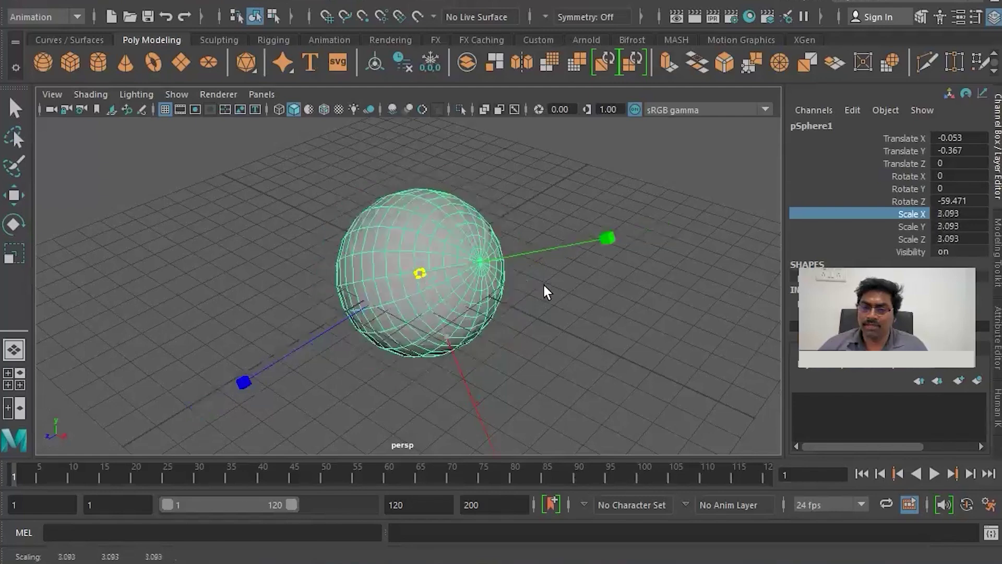
click(917, 228)
mouse_move(473, 267)
mouse_down()
mouse_move(691, 190)
mouse_move(578, 234)
mouse_up()
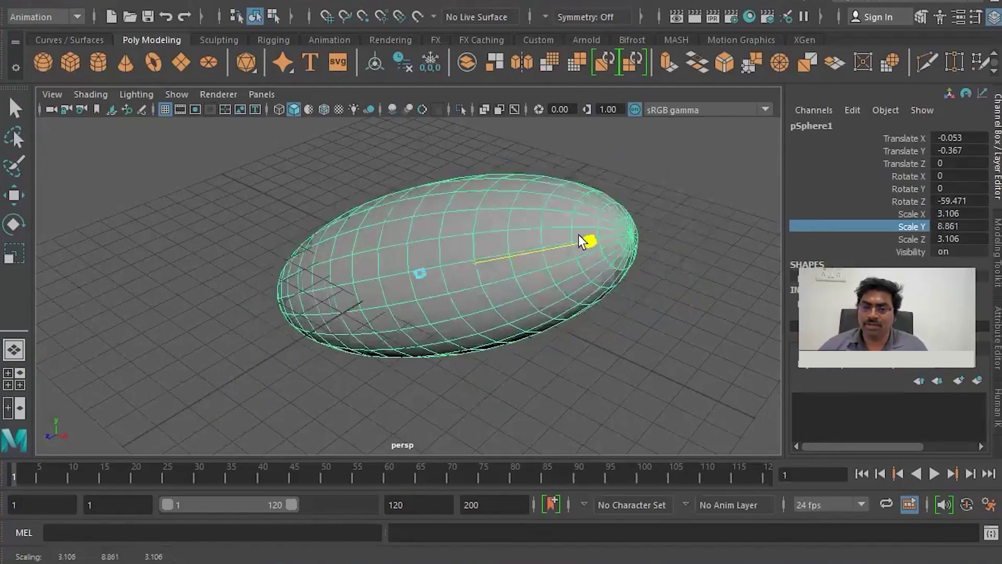
click(916, 238)
mouse_move(457, 340)
mouse_down()
mouse_move(570, 438)
mouse_move(494, 334)
mouse_move(552, 339)
mouse_up()
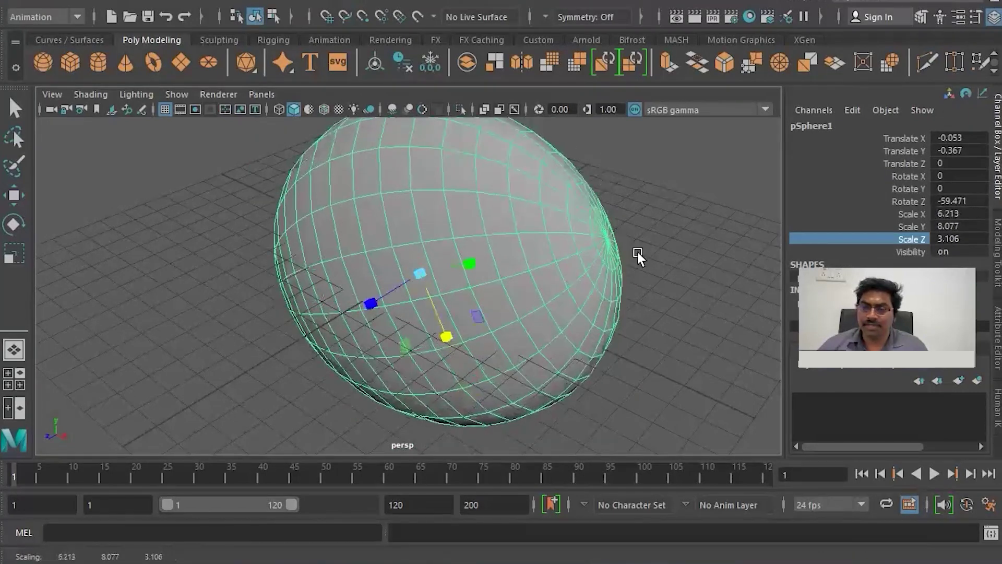
click(919, 225)
mouse_move(421, 274)
mouse_down()
mouse_move(379, 234)
mouse_move(129, 148)
mouse_move(485, 331)
mouse_move(279, 217)
mouse_move(171, 226)
mouse_move(432, 308)
mouse_move(389, 267)
mouse_move(230, 190)
mouse_move(312, 244)
mouse_move(365, 258)
mouse_move(563, 243)
mouse_up()
click(301, 294)
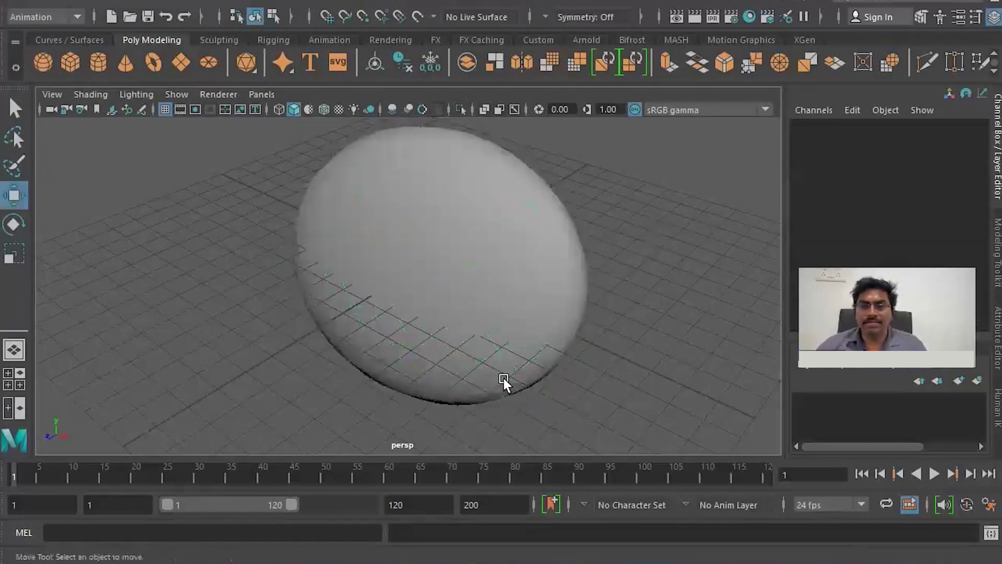
Delete the ellipsoid sphere from the scene
key(w)
click(490, 332)
key(Delete)
mouse_move(497, 257)
alt+mouse_down()
mouse_move(465, 272)
mouse_move(450, 298)
mouse_move(450, 276)
mouse_move(296, 303)
alt+mouse_up()
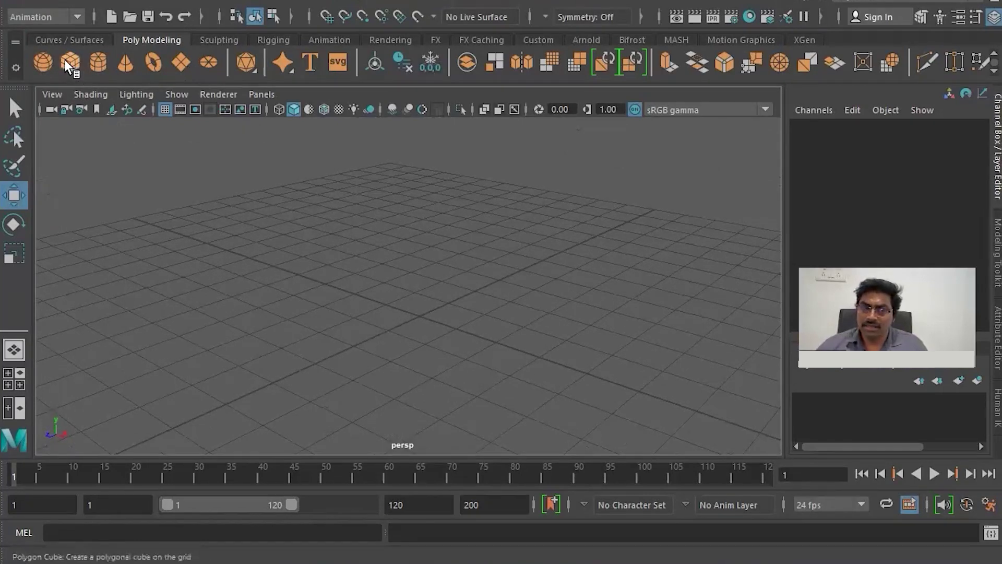
Raise a test cube above the grid, delete it, and change the panel layout
scroll(516, 351, up, 2)
mouse_move(443, 310)
mouse_down()
mouse_move(458, 205)
mouse_move(468, 245)
mouse_up()
scroll(468, 246, down, 5)
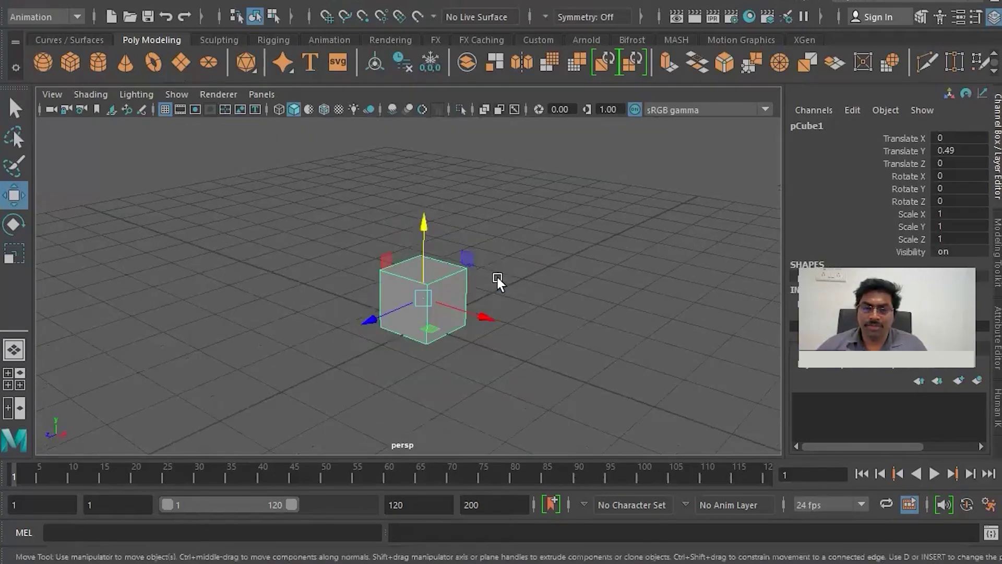
mouse_move(729, 282)
alt+mouse_down()
mouse_move(424, 250)
mouse_move(487, 290)
mouse_move(338, 191)
alt+mouse_up()
scroll(525, 284, up, 3)
key(Delete)
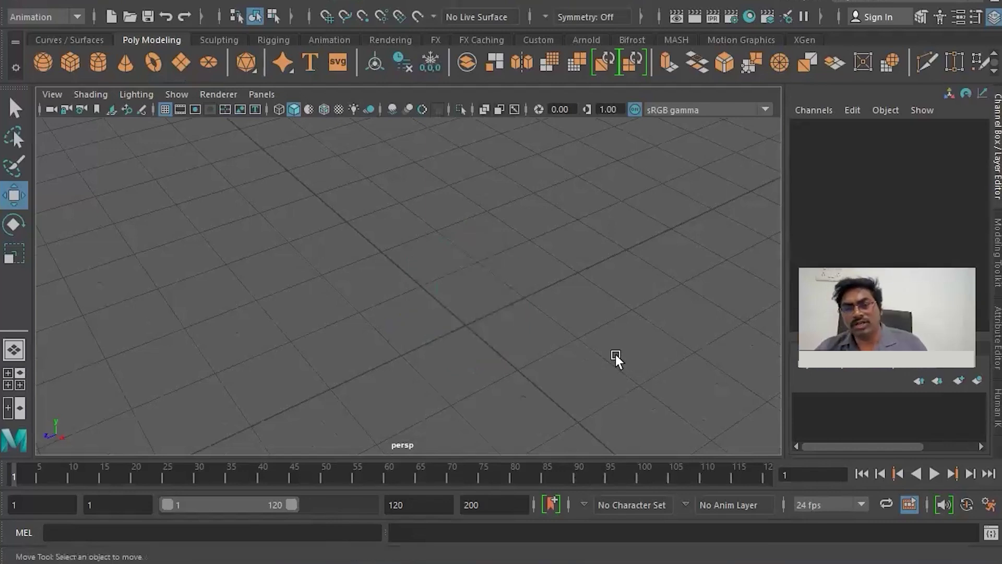
scroll(557, 340, down, 5)
alt+drag(524, 341, 471, 307)
scroll(471, 307, up, 3)
mouse_move(493, 413)
alt+mouse_down()
mouse_move(474, 363)
mouse_move(501, 366)
alt+mouse_up()
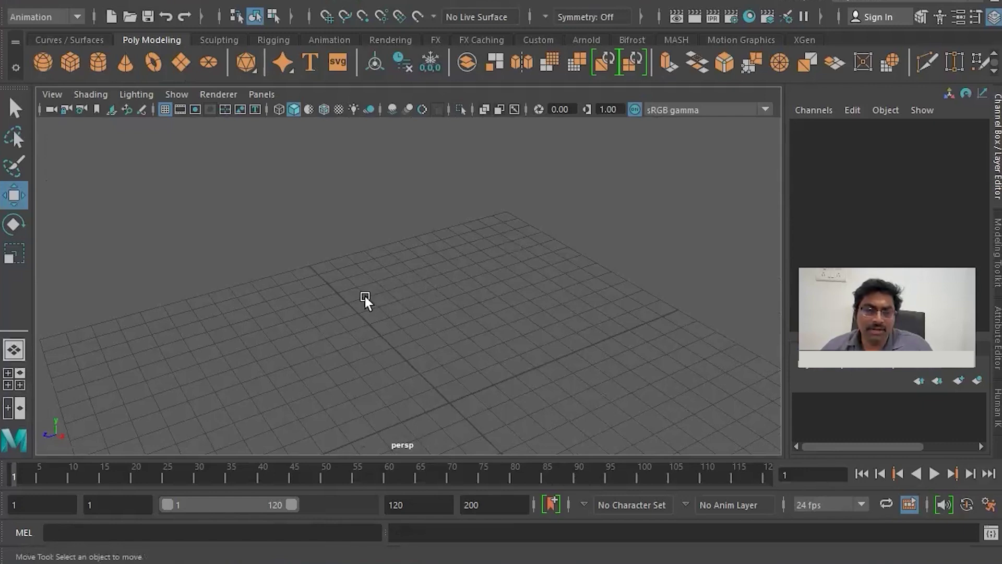
click(8, 373)
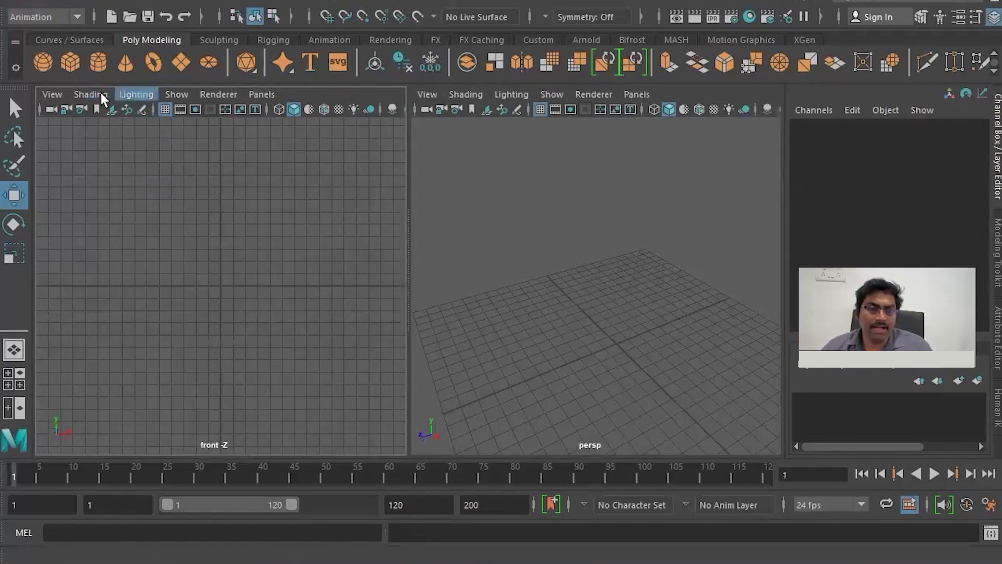
Try the Two Panes Stacked layout, then a single front view pane
click(267, 94)
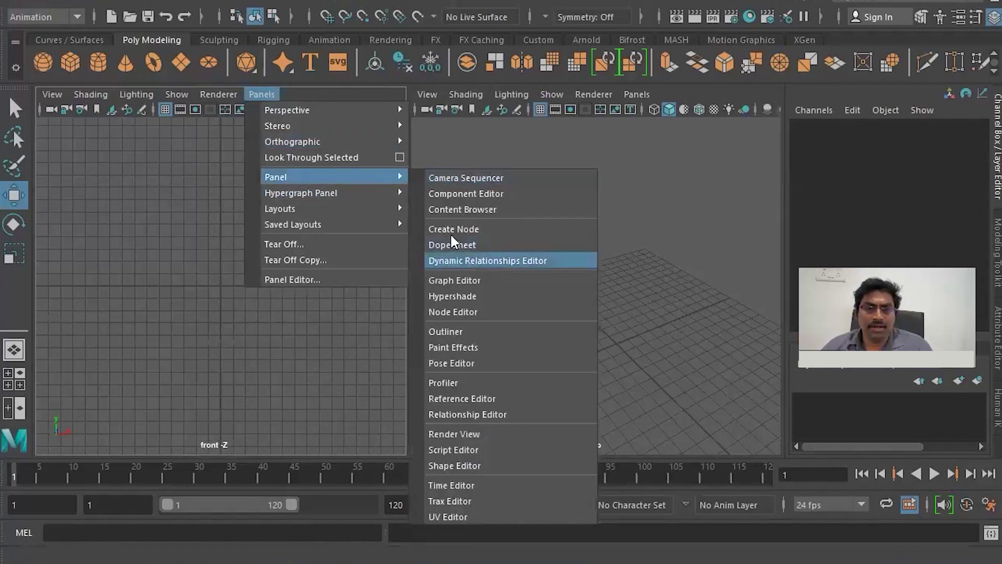
mouse_move(280, 209)
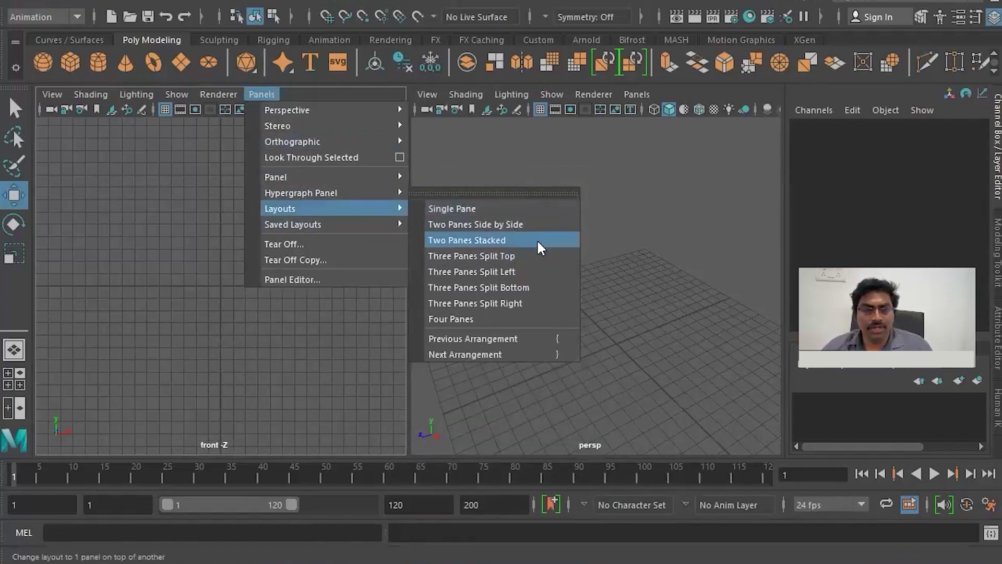
click(535, 240)
click(267, 96)
mouse_move(293, 224)
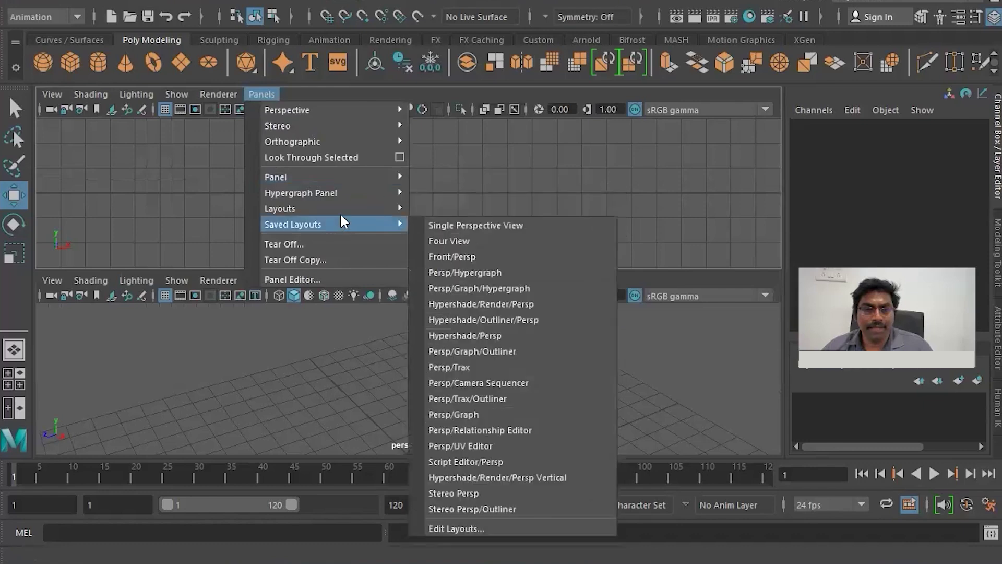
mouse_move(280, 208)
click(497, 208)
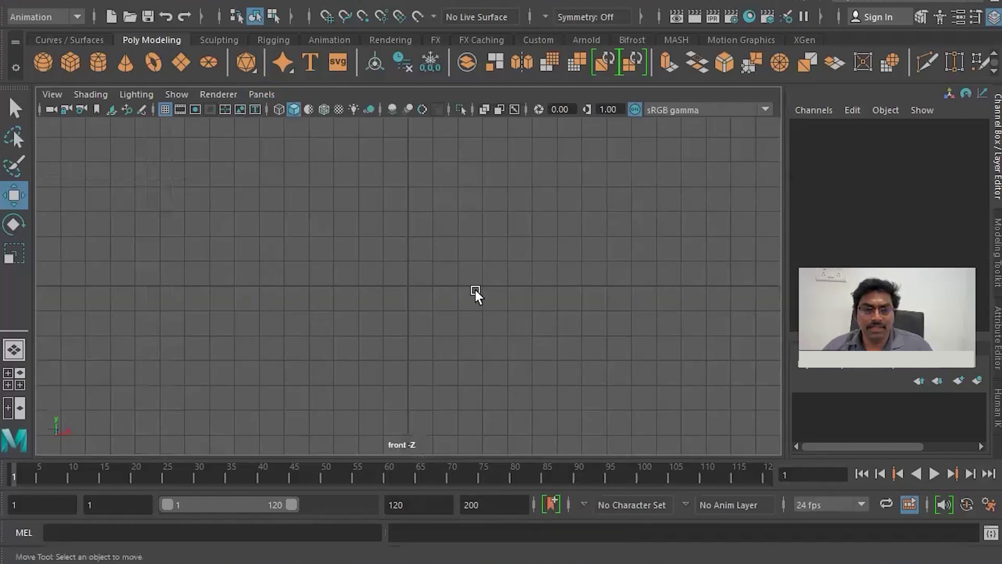
Return to the Four View layout and briefly play and stop the animation
click(13, 379)
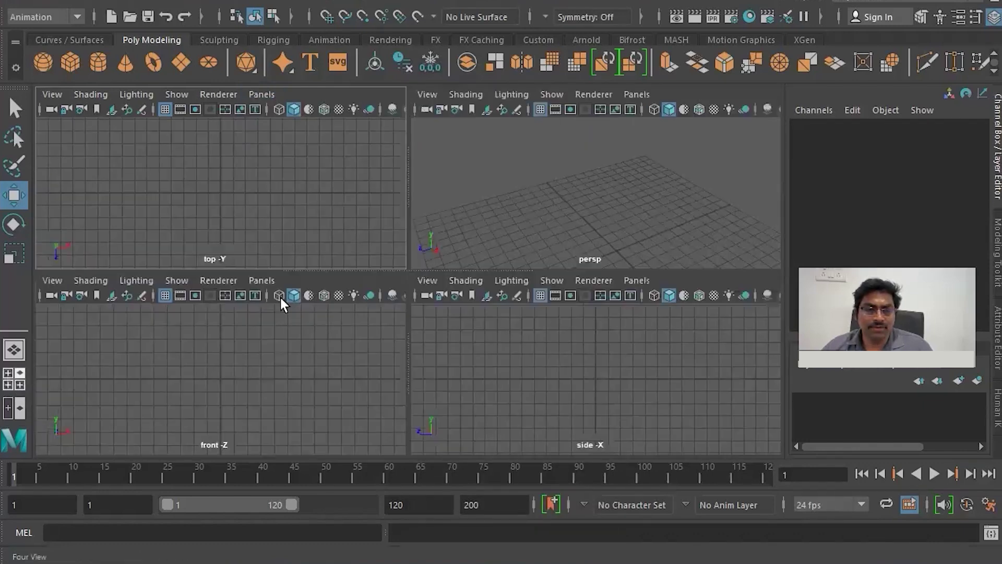
scroll(585, 229, down, 5)
scroll(595, 229, up, 6)
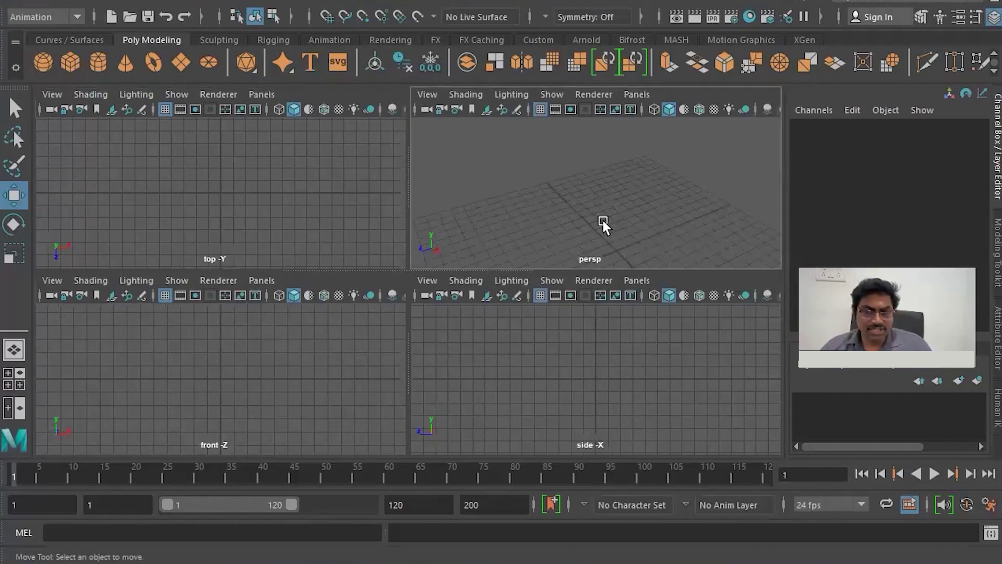
scroll(578, 199, up, 3)
scroll(613, 199, up, 2)
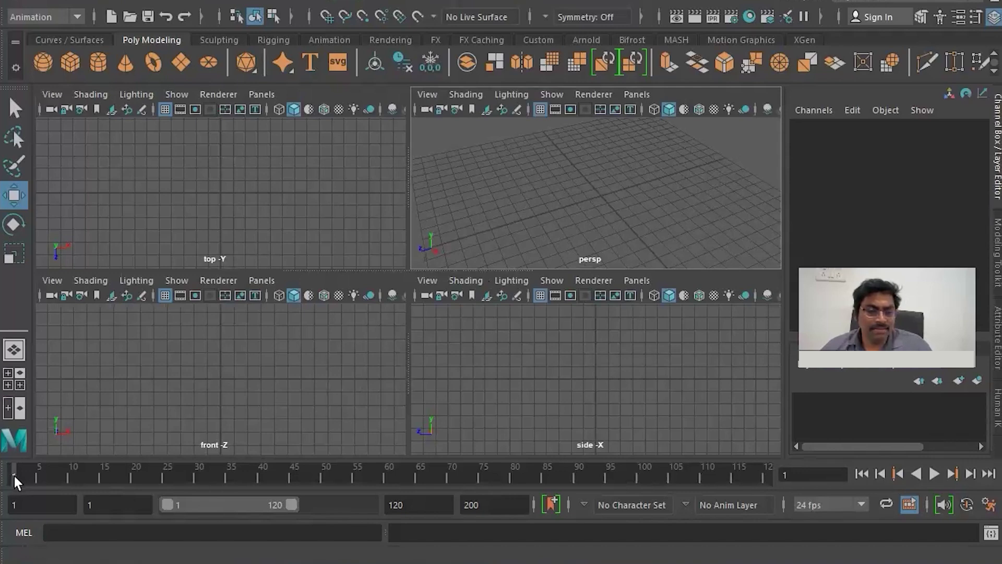
key(alt+v)
key(alt+v)
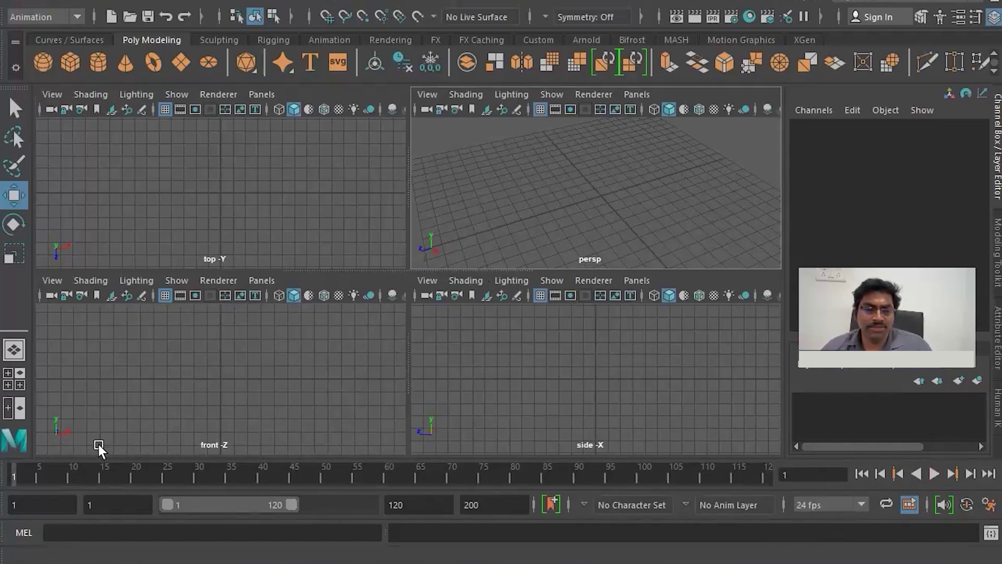
key(alt+v)
key(alt+v)
Set the animation end frame to 1000 and extend the playback range to it
mouse_move(195, 504)
mouse_down()
mouse_move(257, 509)
mouse_move(159, 503)
mouse_move(209, 504)
mouse_up()
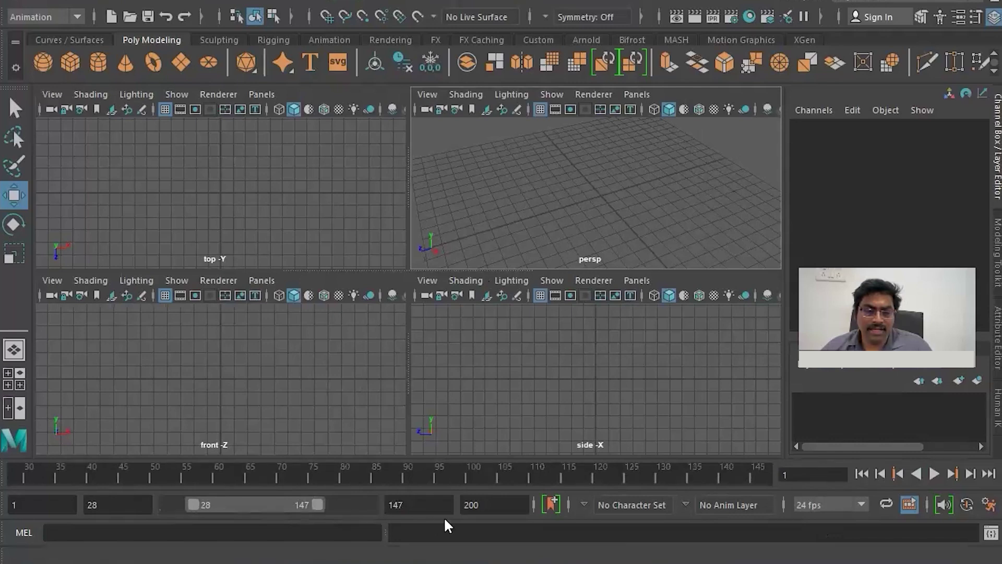
click(484, 506)
key(BackSpace)
key(BackSpace)
key(BackSpace)
text(1000)
key(Return)
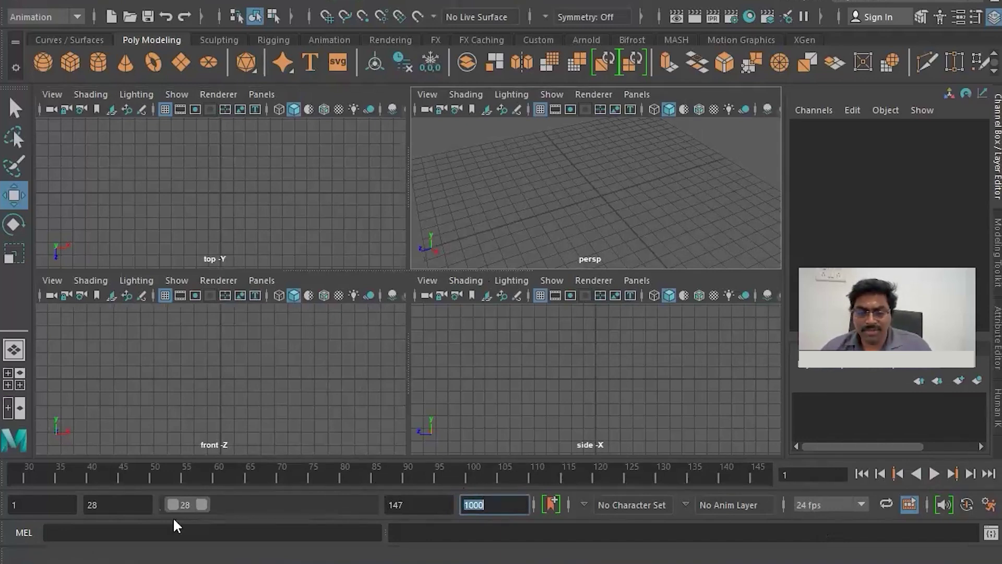
drag(201, 505, 406, 503)
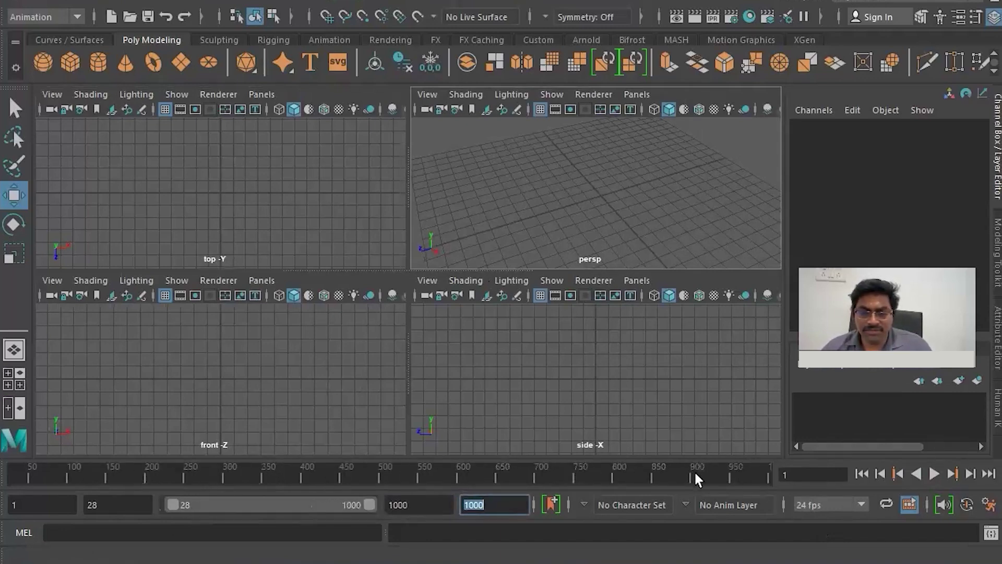
Play the animation, slide the range back to start at frame 1, and switch the command line to Python
key(alt+v)
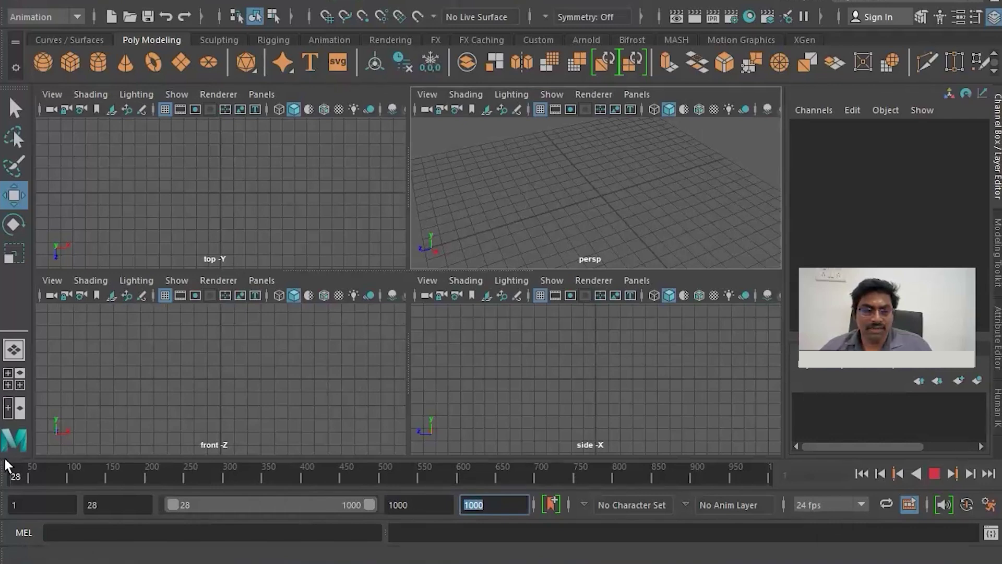
key(alt+v)
drag(176, 506, 153, 503)
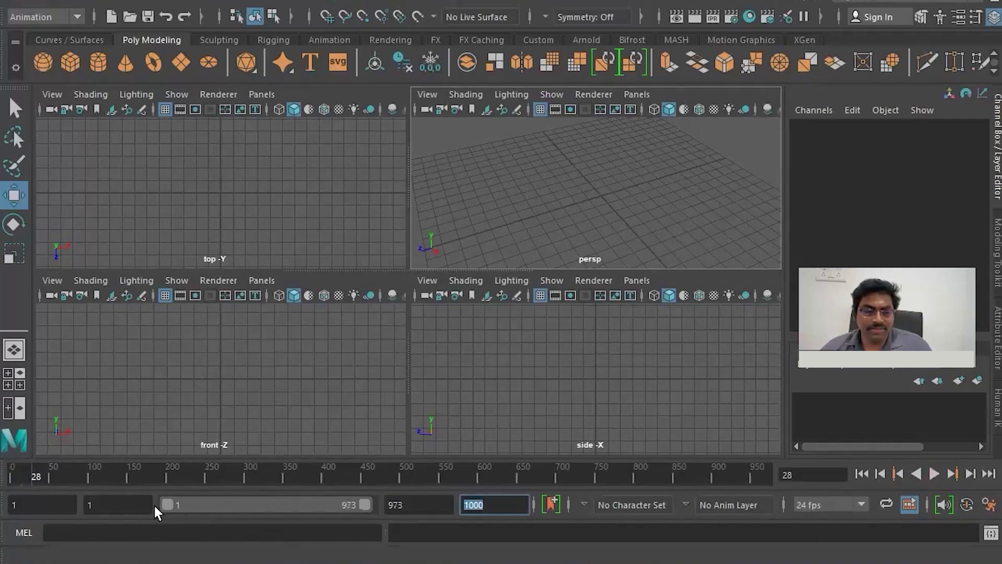
key(alt+v)
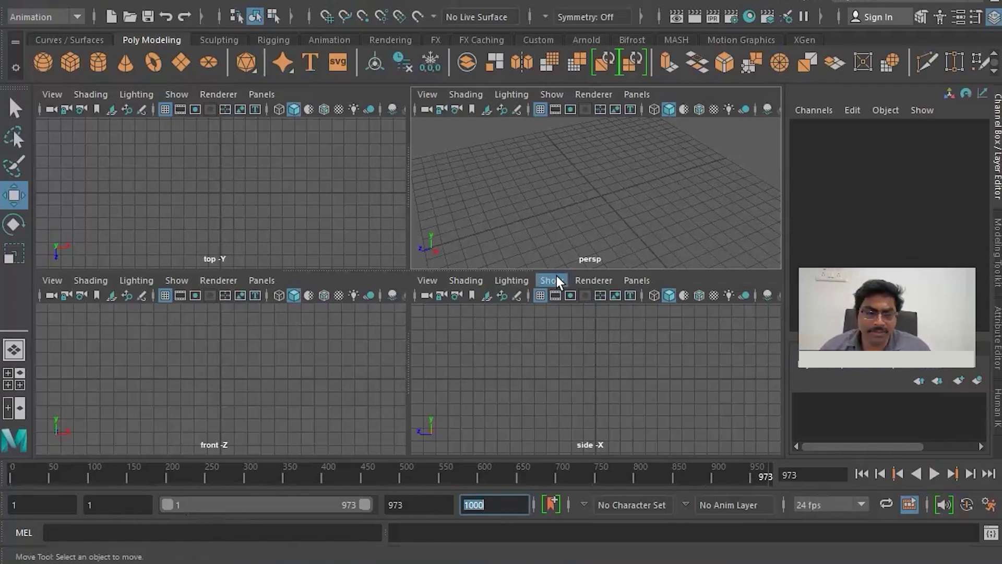
click(18, 535)
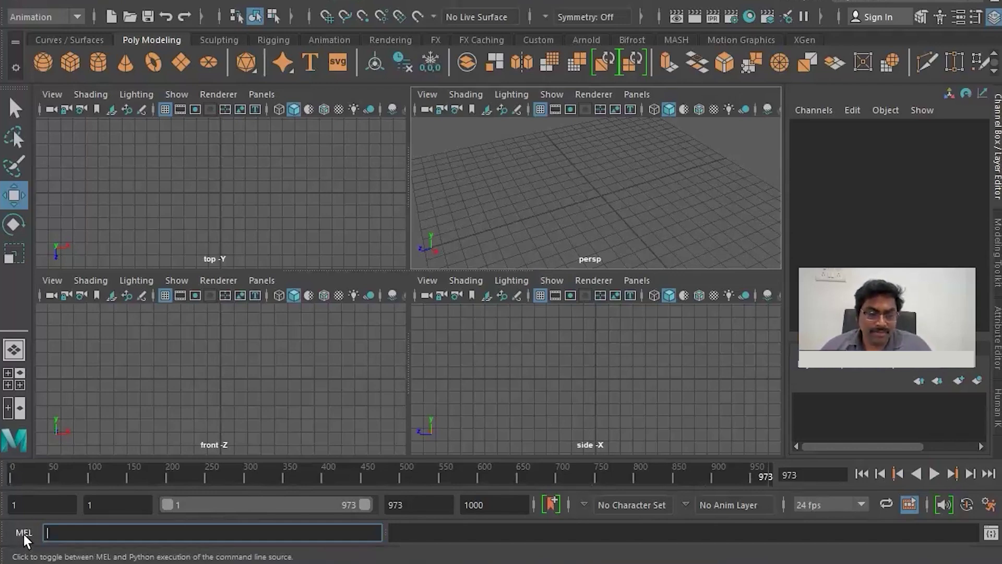
Switch the command line back to MEL and add a polygon sphere moved to Translate X 12.629
click(29, 537)
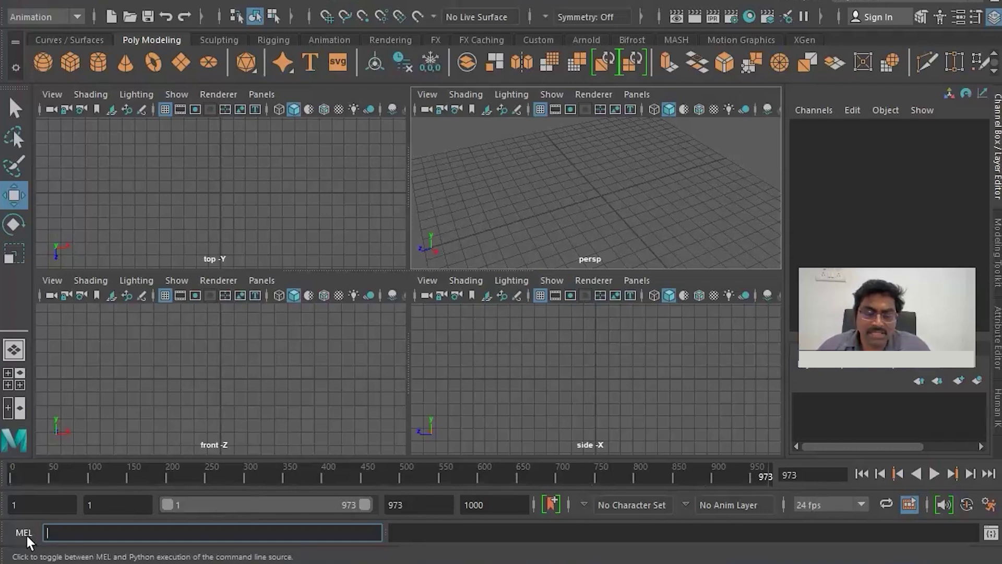
click(308, 190)
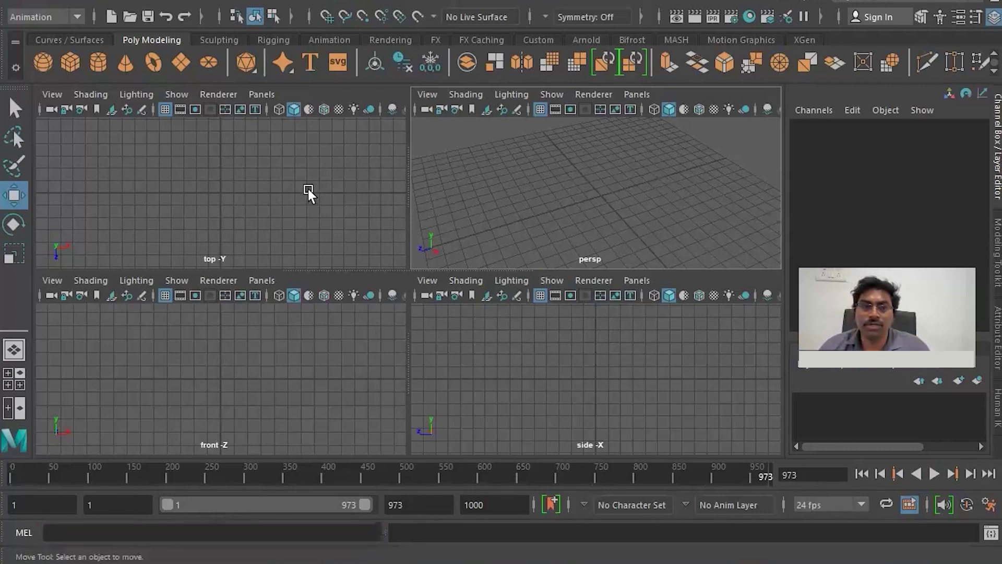
click(43, 62)
click(292, 231)
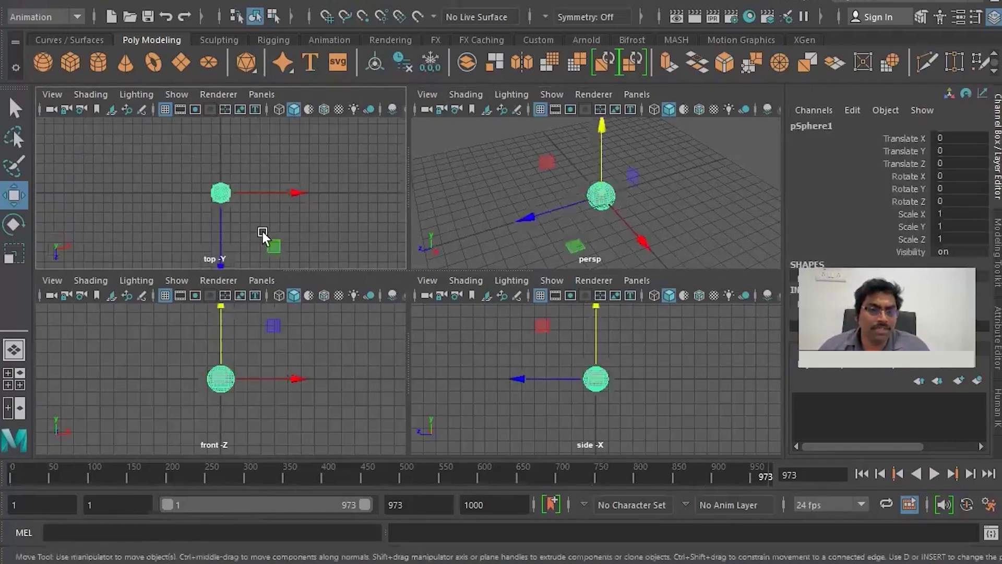
drag(295, 192, 423, 190)
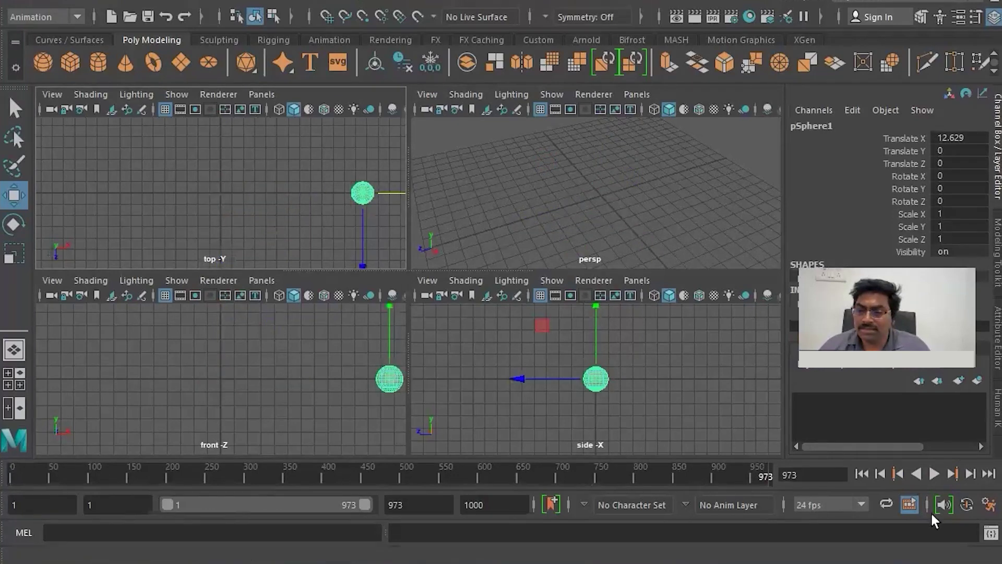
Open the Script Editor and scroll through its polySphere command history
click(991, 533)
scroll(280, 209, up, 3)
scroll(281, 208, up, 3)
scroll(285, 225, up, 3)
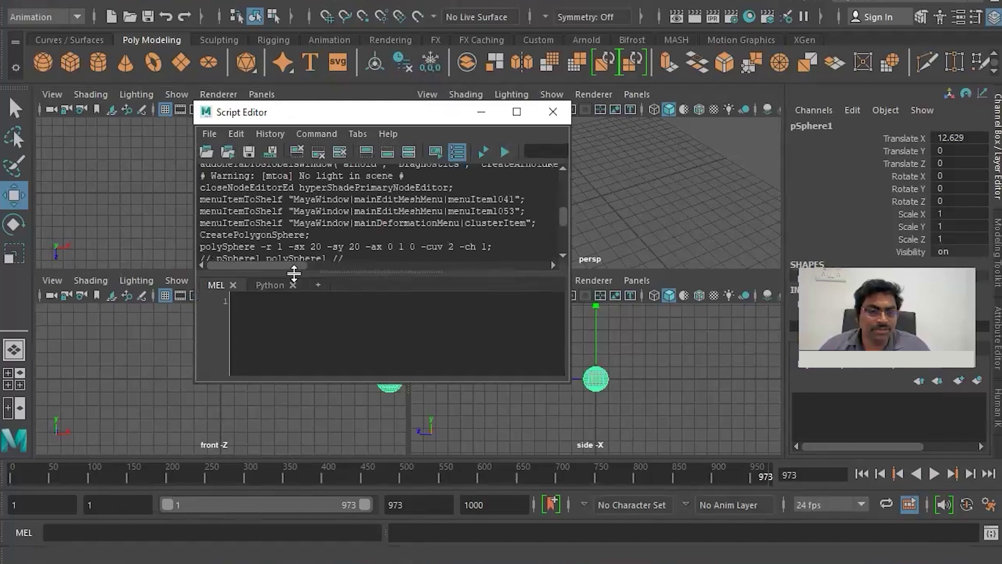
Run the test MEL command 'asd', see the 'Cannot find procedure' error, and close the Script Editor
drag(294, 273, 294, 289)
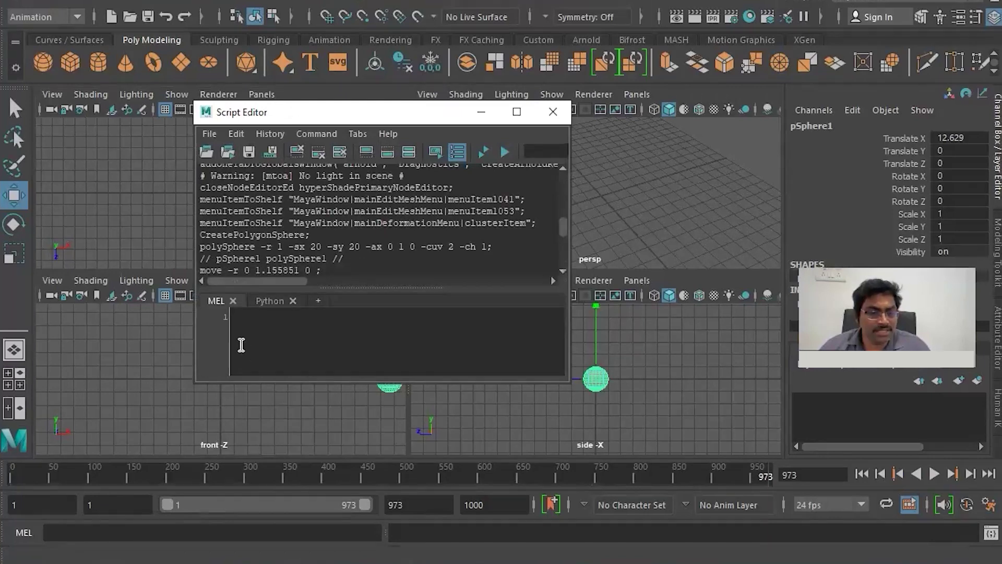
click(257, 335)
text(asd)
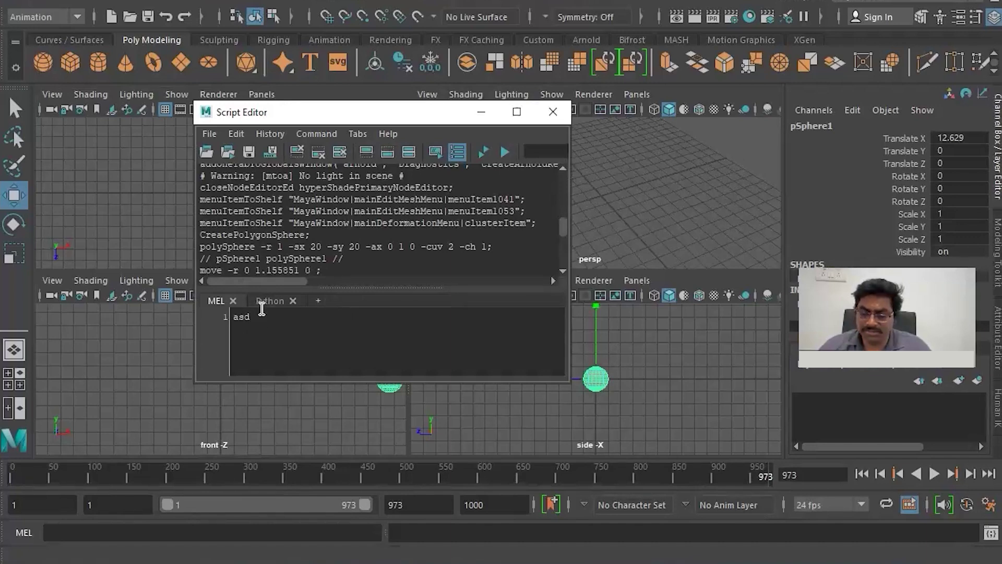
key(ctrl+Return)
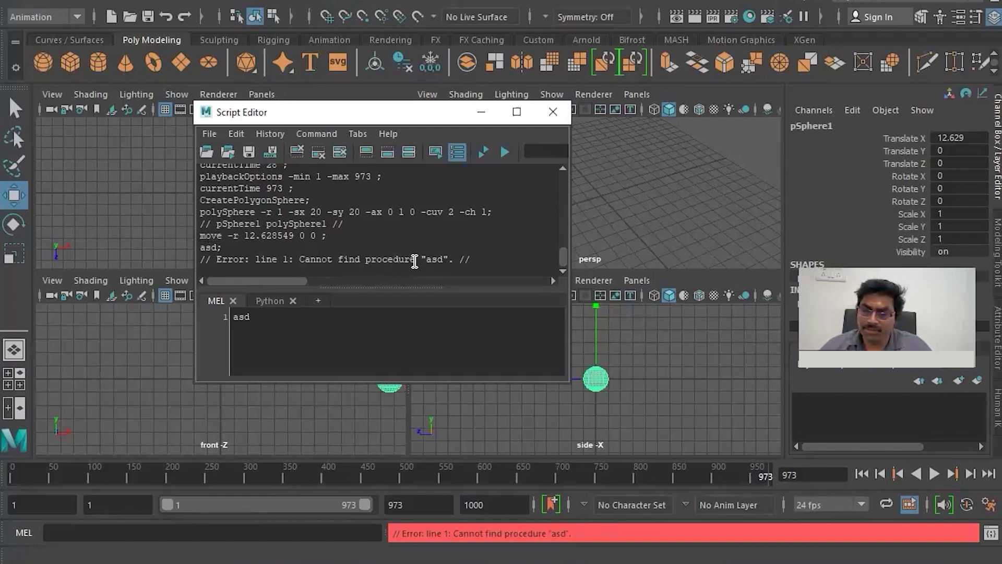
click(553, 111)
click(226, 199)
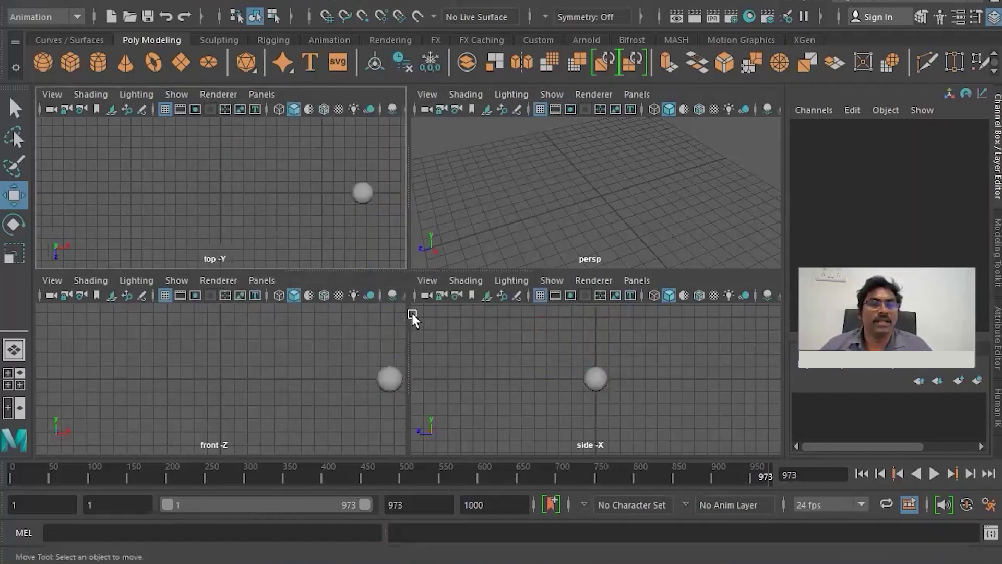
Slide pSphere1 back to Translate X -0.212 near the origin and show the Display layers tab
key(ctrl+z)
alt+drag(513, 228, 535, 227)
key(a)
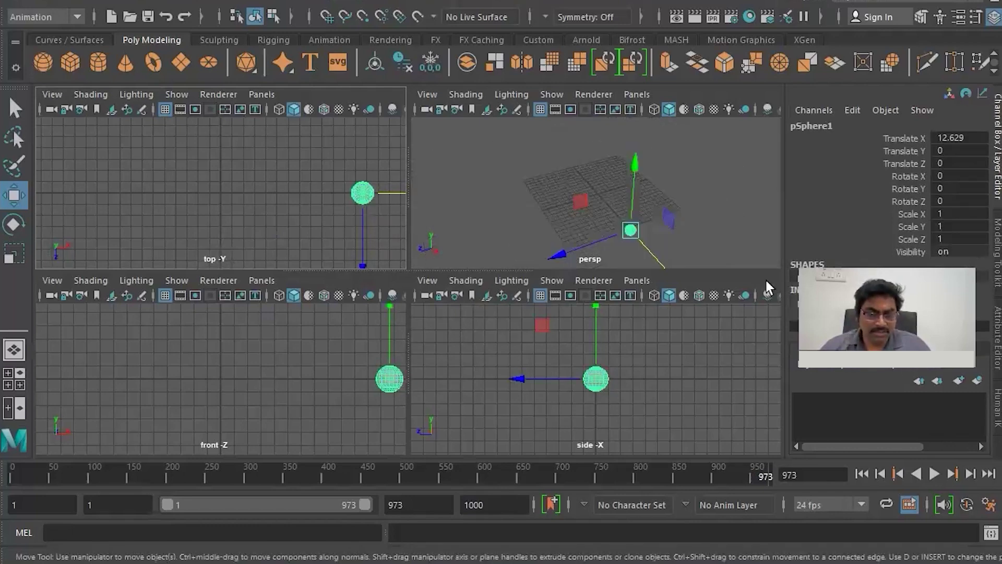
drag(657, 261, 628, 231)
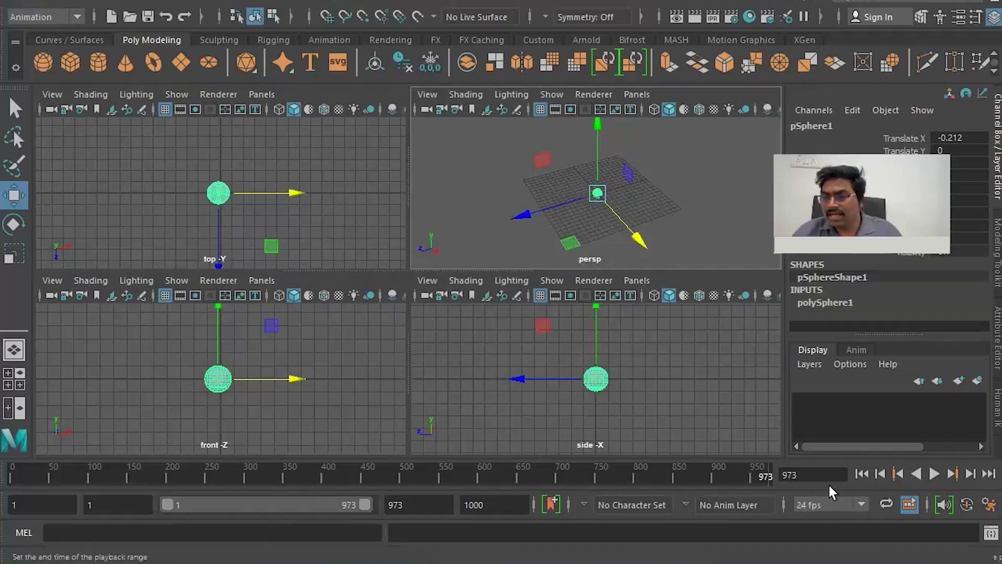
click(858, 349)
click(814, 350)
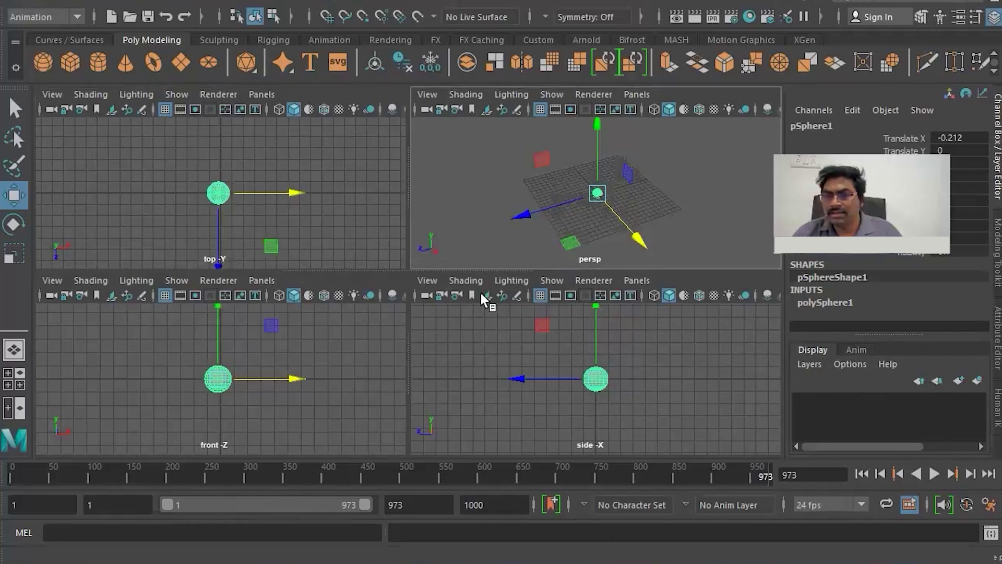
Create display layer layer1 and add the selected sphere to it
click(978, 380)
click(877, 407)
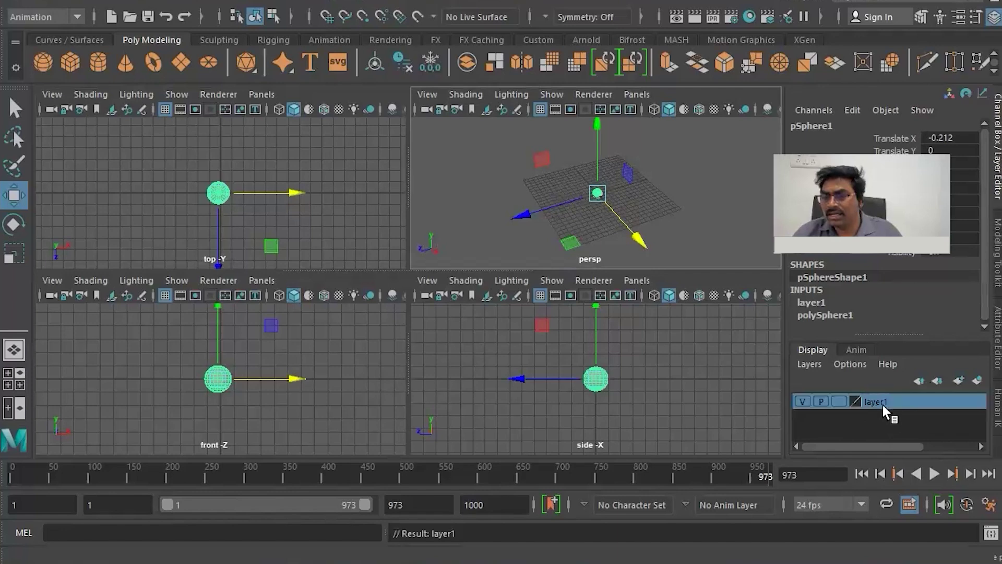
right_click(885, 405)
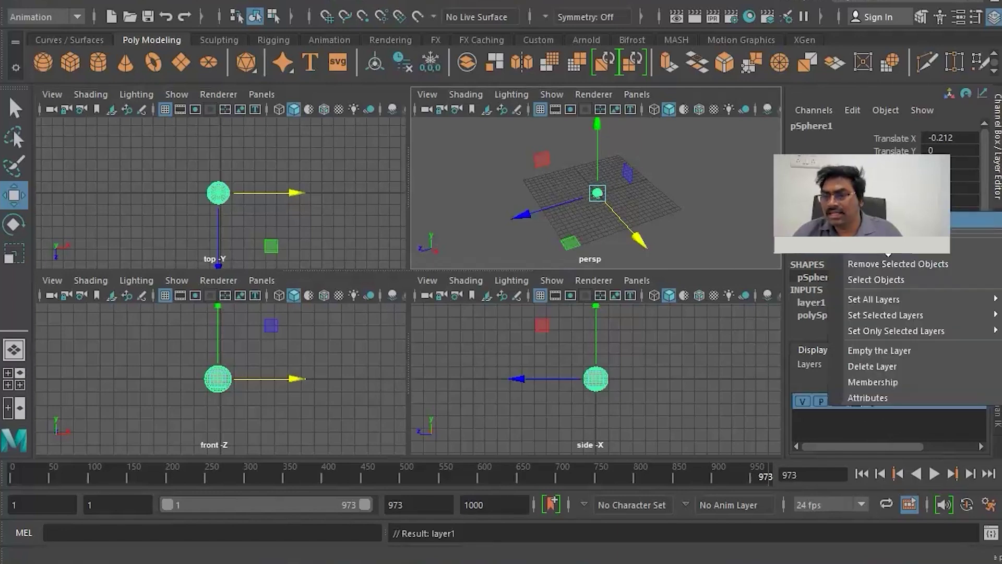
click(887, 255)
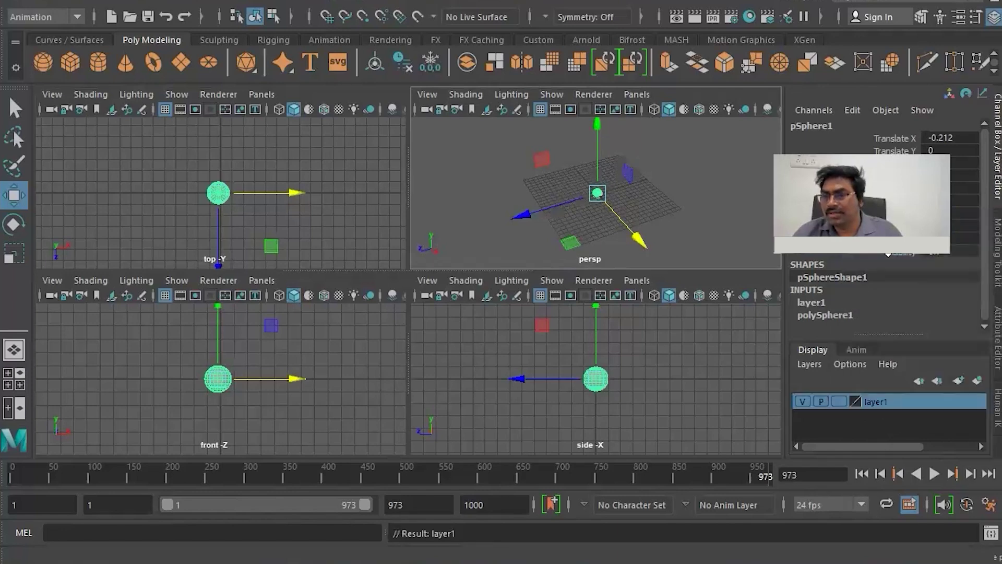
right_click(879, 405)
click(881, 249)
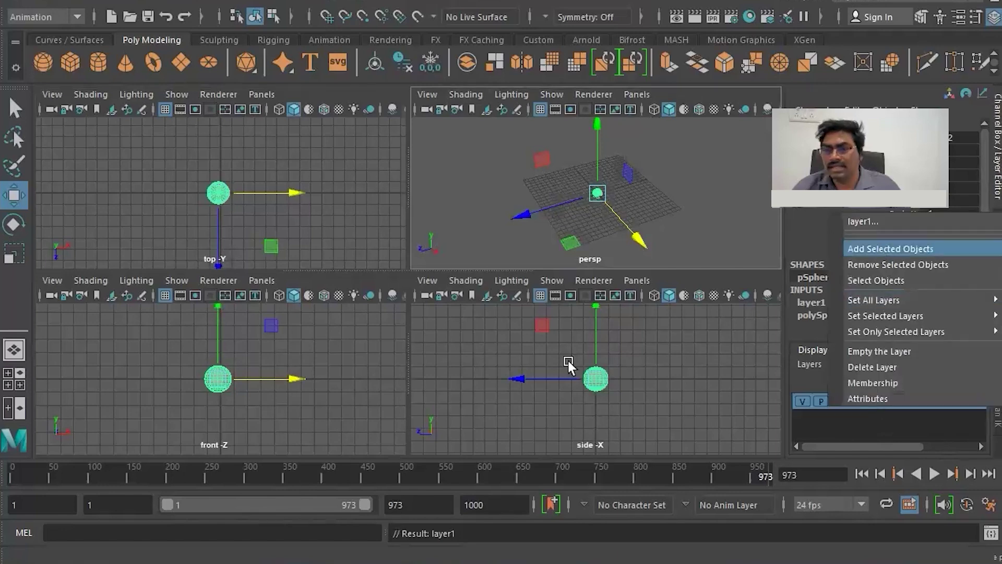
Cycle layer1 from template to reference display and confirm the sphere is unselectable
double_click(804, 403)
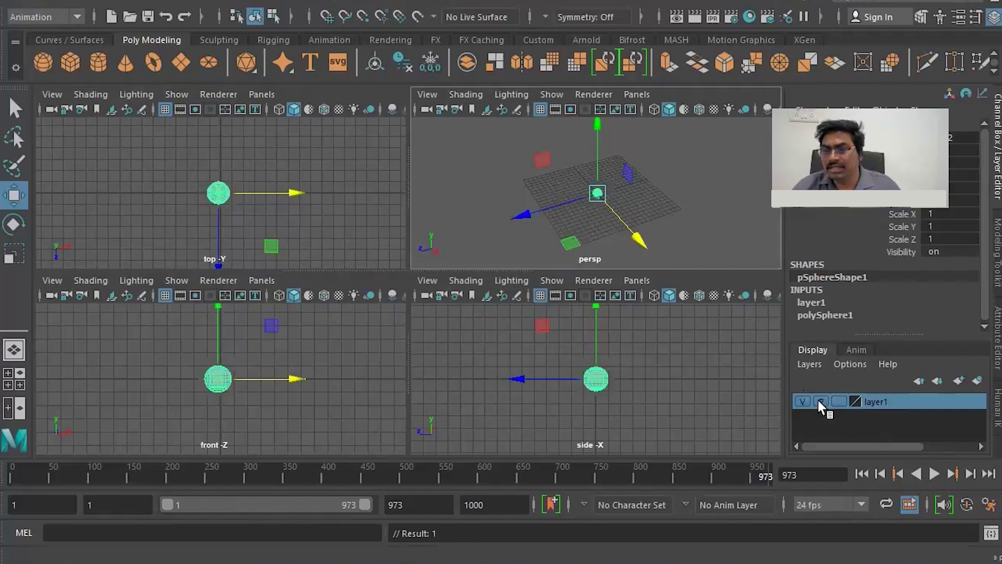
click(840, 401)
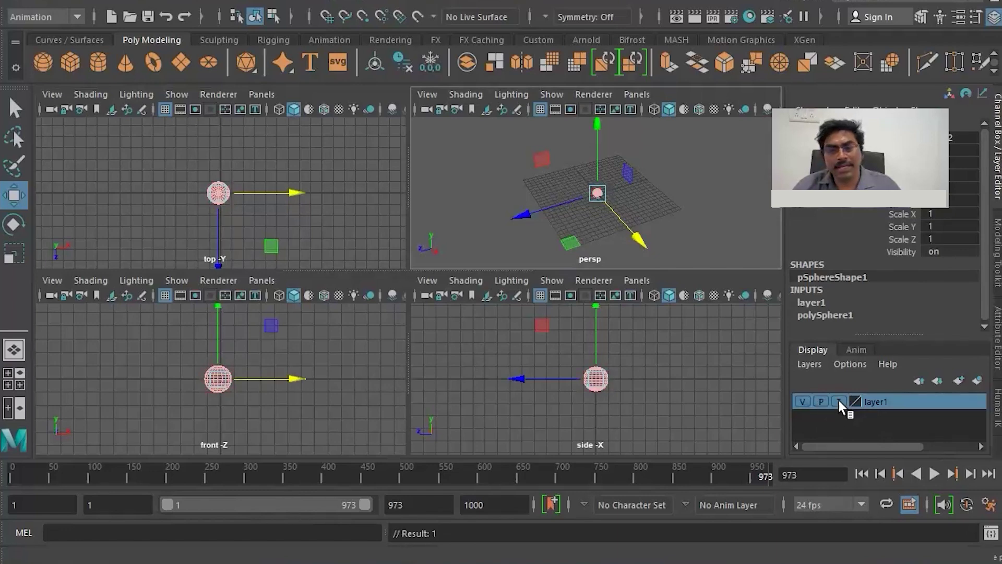
key(f)
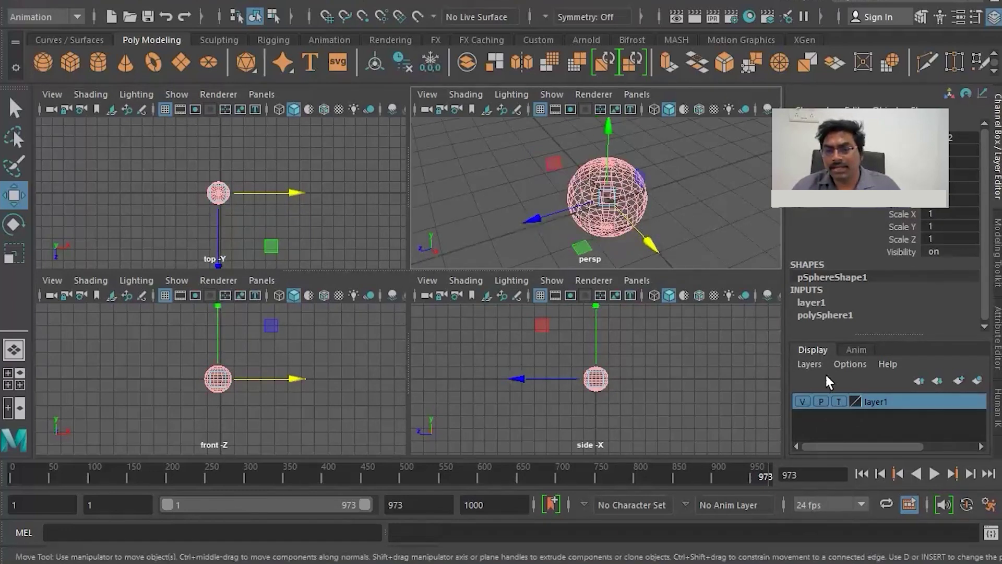
click(839, 401)
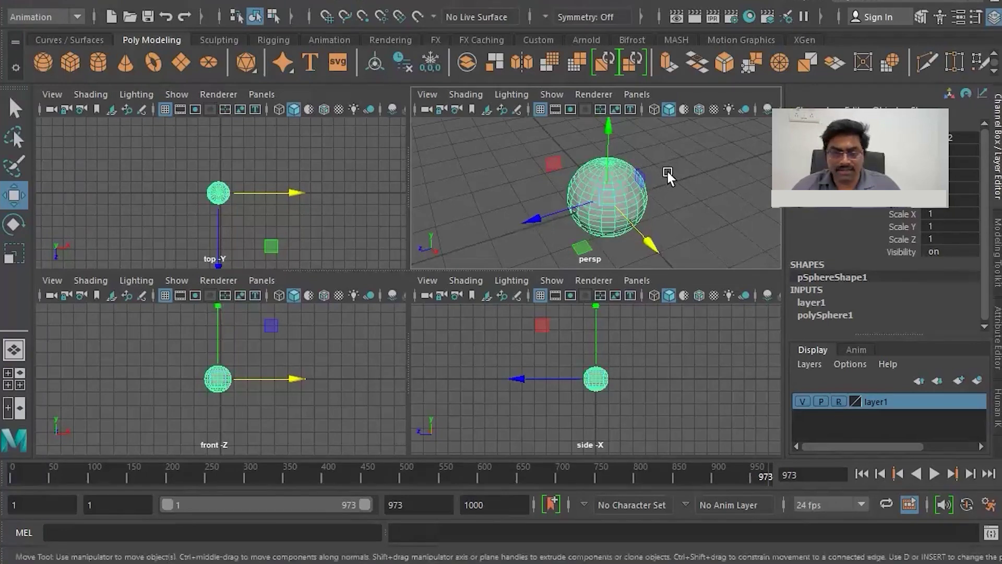
drag(526, 152, 738, 251)
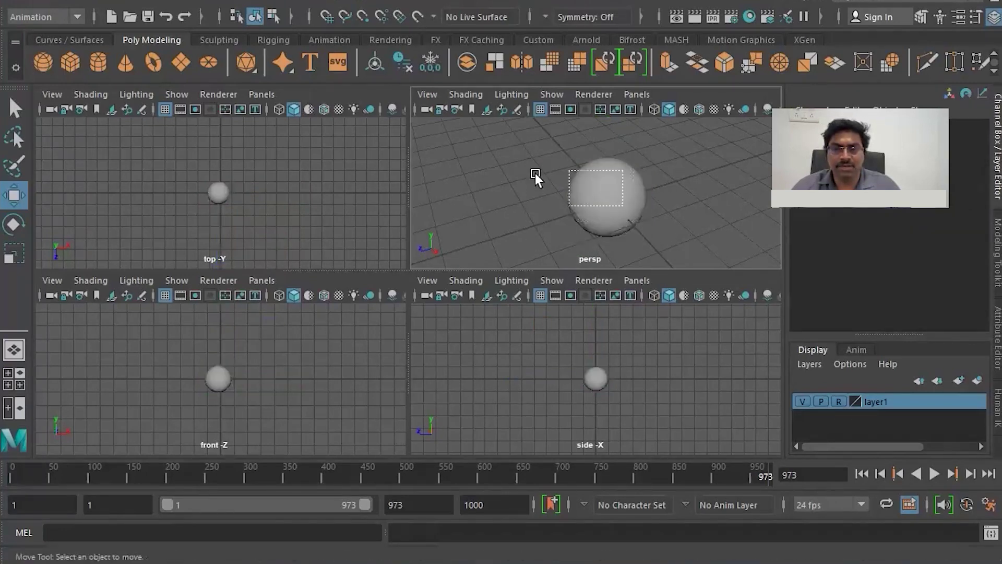
click(801, 402)
click(801, 402)
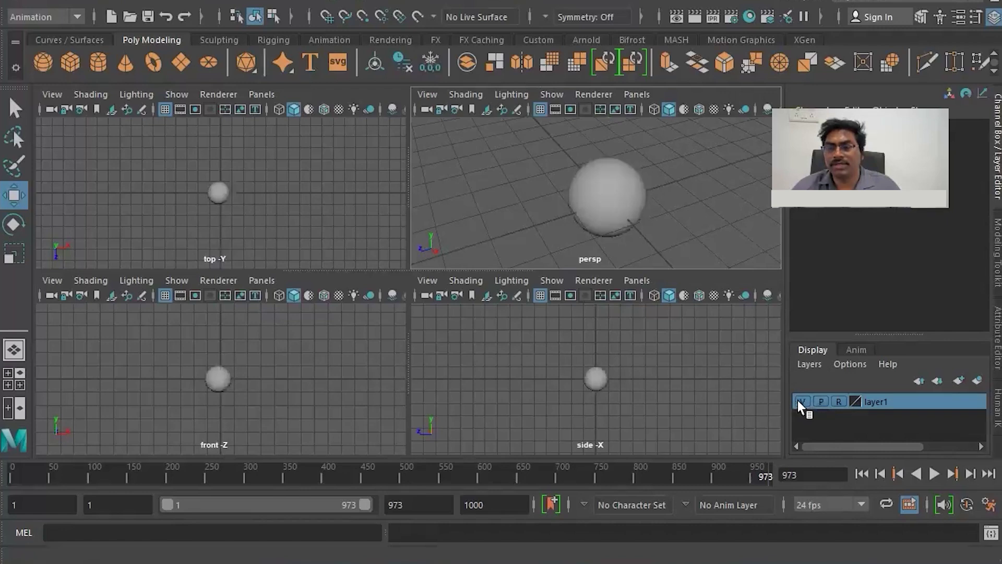
Toggle layer1's visibility off and back on
click(794, 400)
click(799, 402)
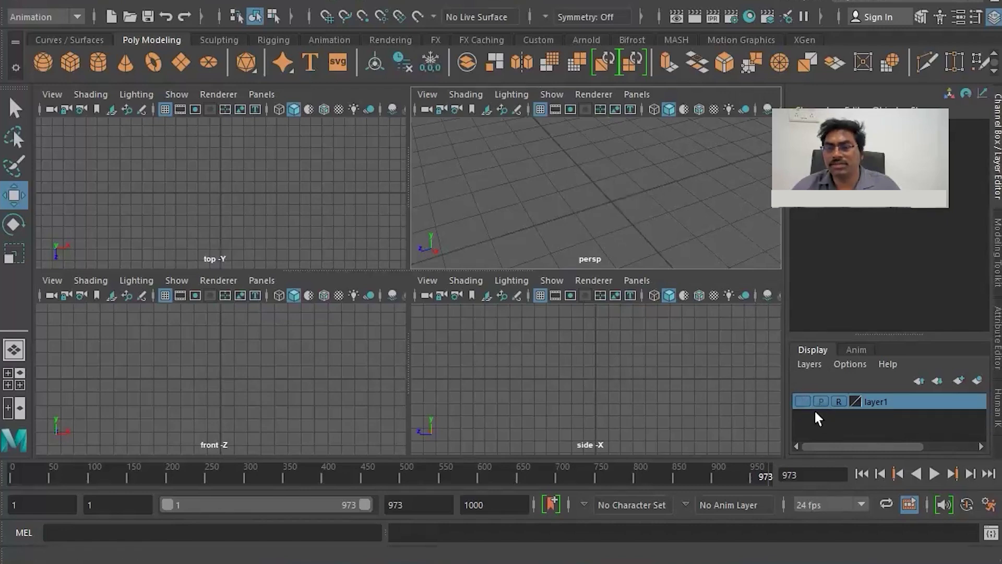
click(803, 401)
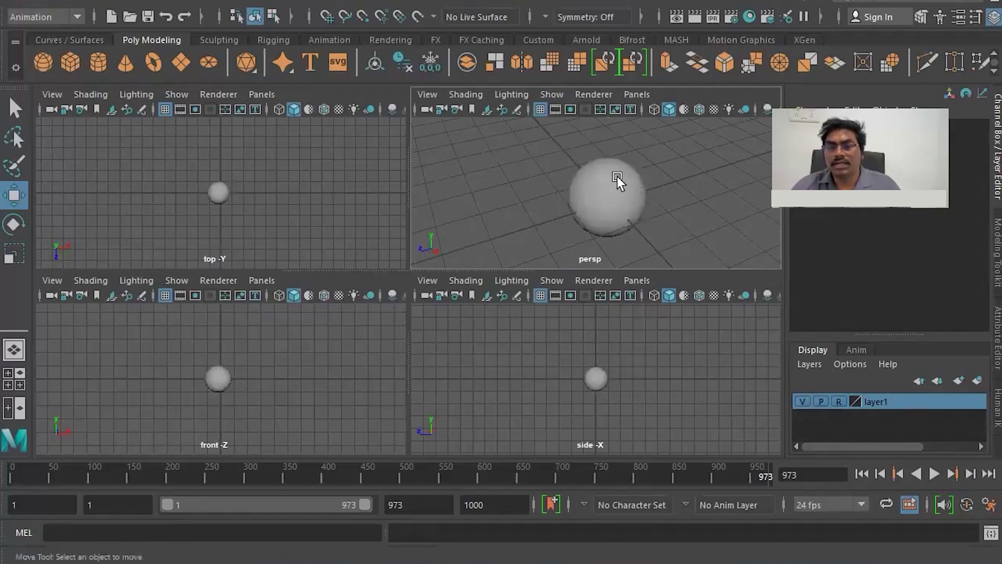
Start a new scene from the File menu, choosing Don't Save for the sphere scene
click(14, 2)
click(47, 18)
click(470, 277)
scroll(470, 311, up, 3)
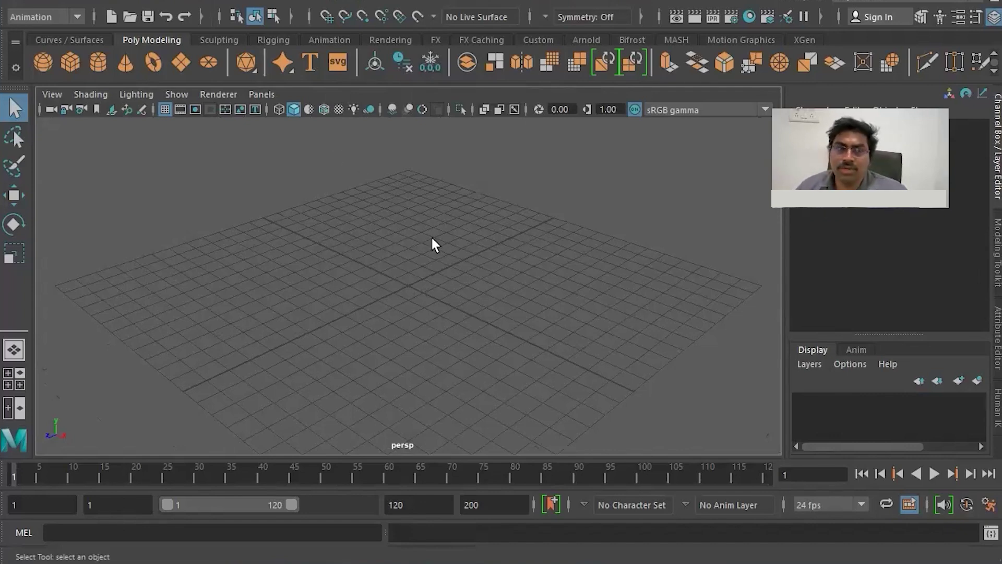
Open the Create menu to reach the NURBS Primitives submenu
click(70, 3)
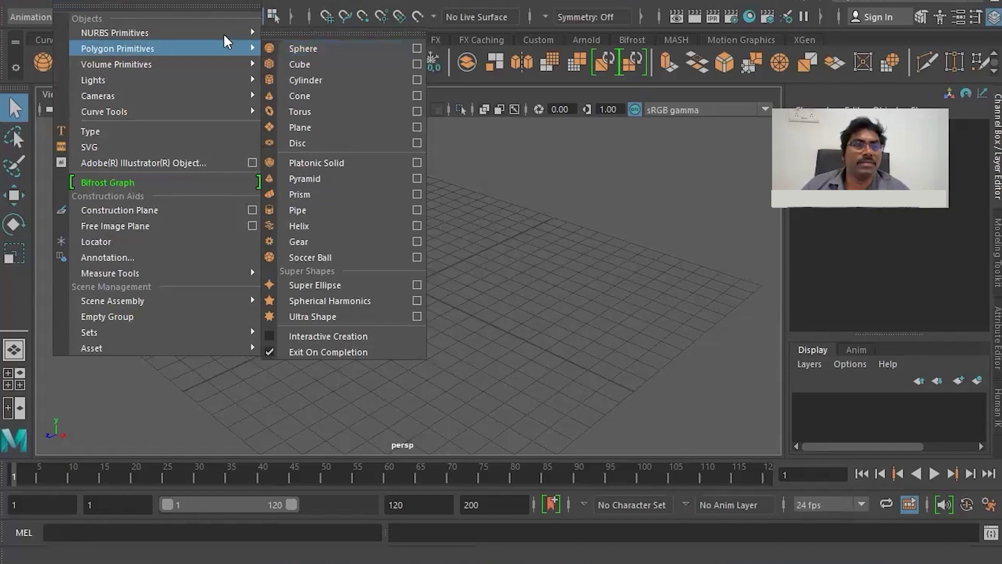
mouse_move(114, 33)
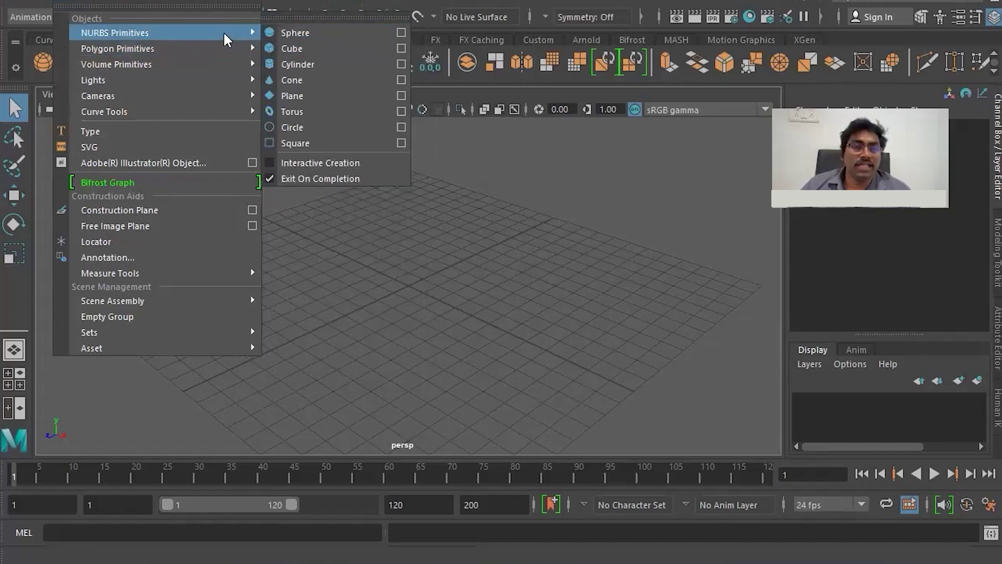
Tear off NURBS Primitives as a floating panel, close the Polygon Primitives tear-off, and move NURBS aside
click(334, 21)
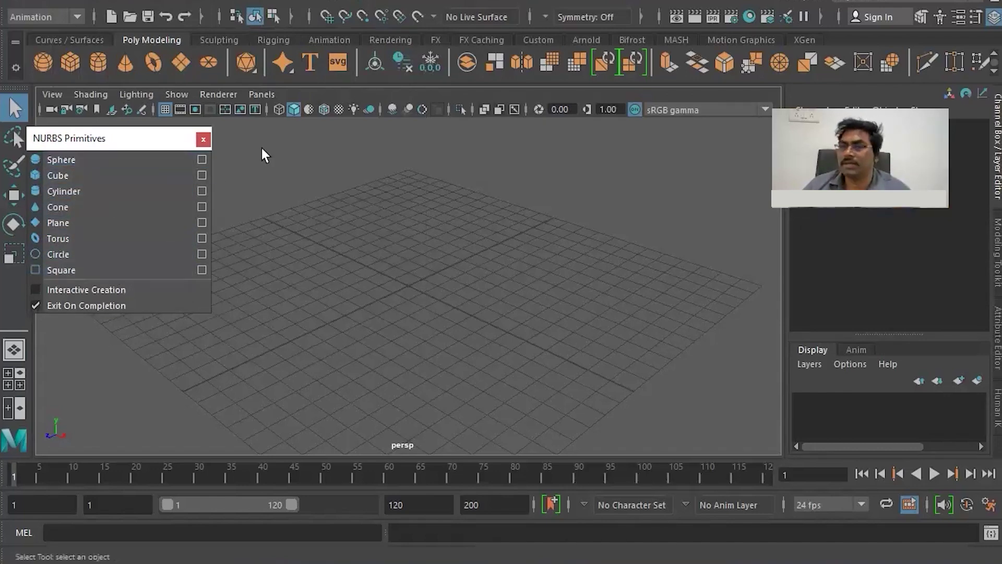
click(79, 4)
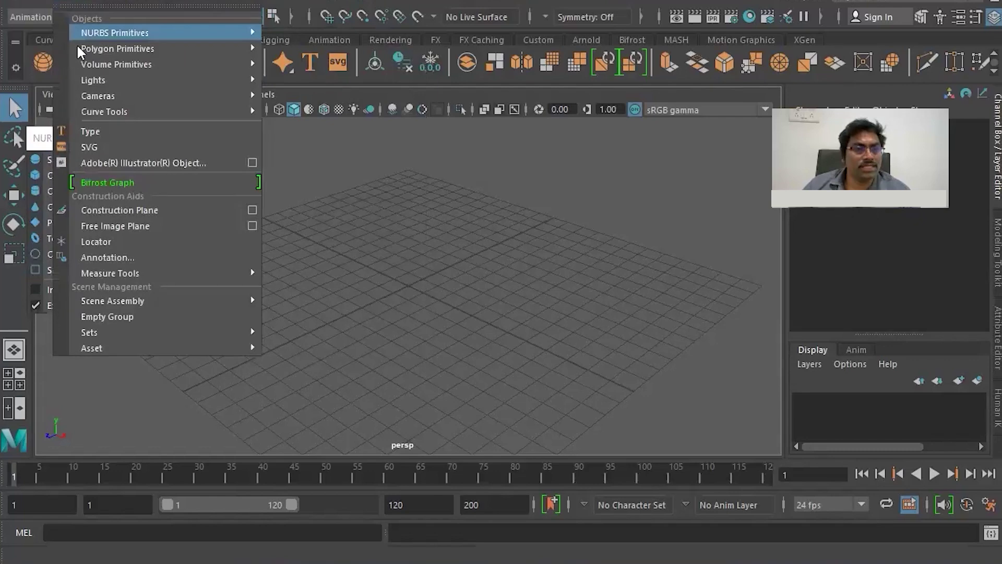
click(337, 27)
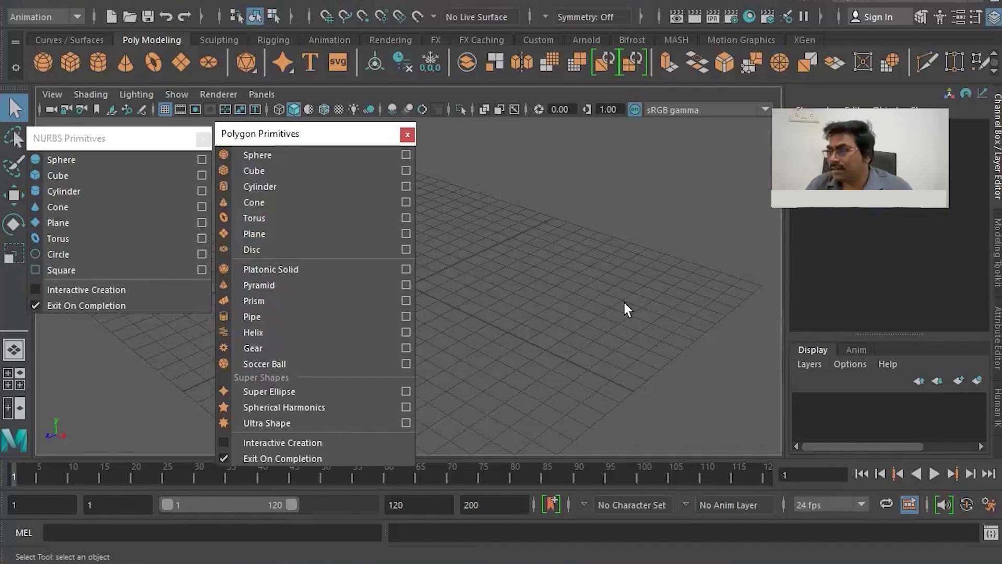
click(407, 135)
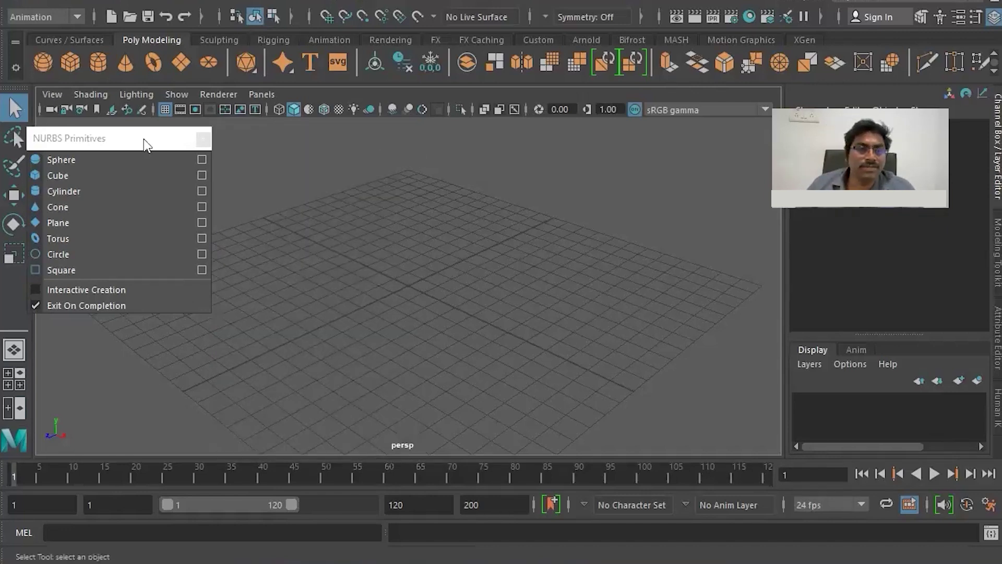
drag(136, 139, 742, 58)
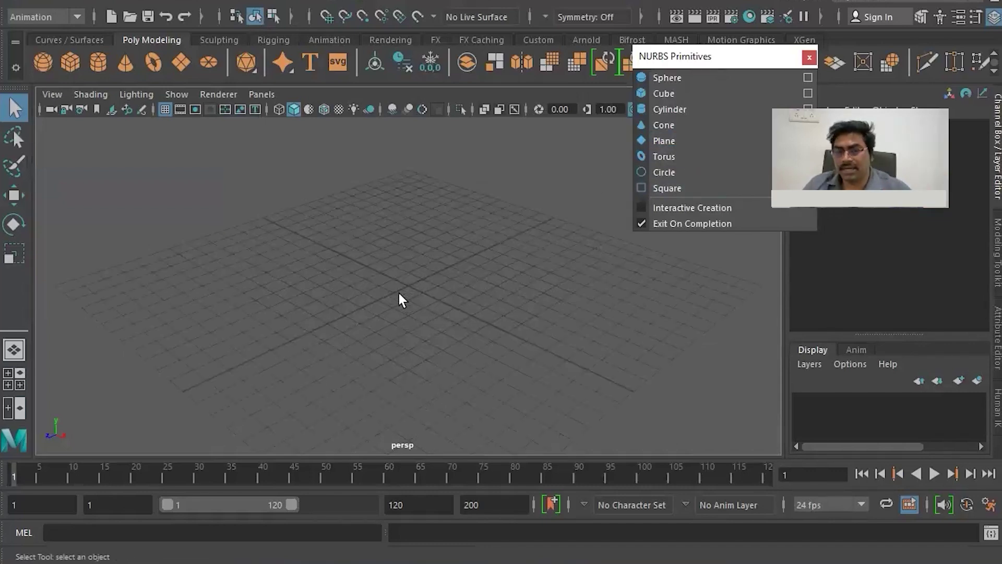
Maximize and zoom the front view, then bring up the Create > Curve Tools submenu
key(space)
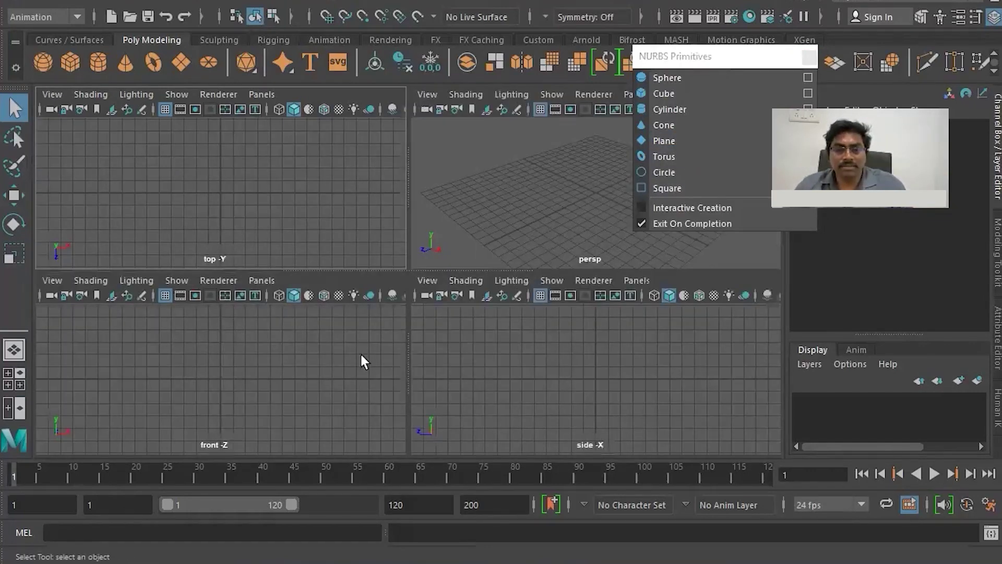
key(space)
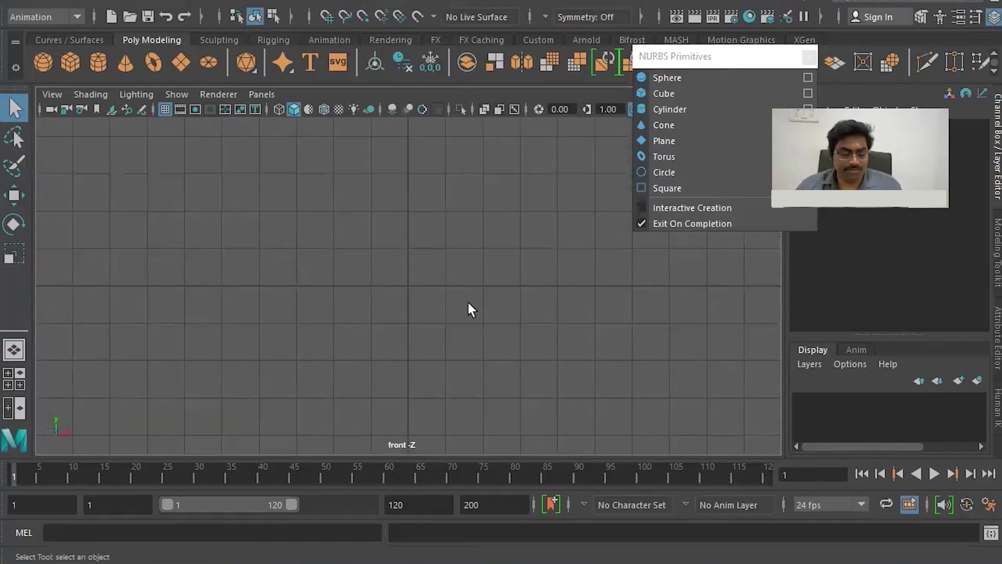
scroll(467, 272, down, 1)
scroll(481, 311, down, 1)
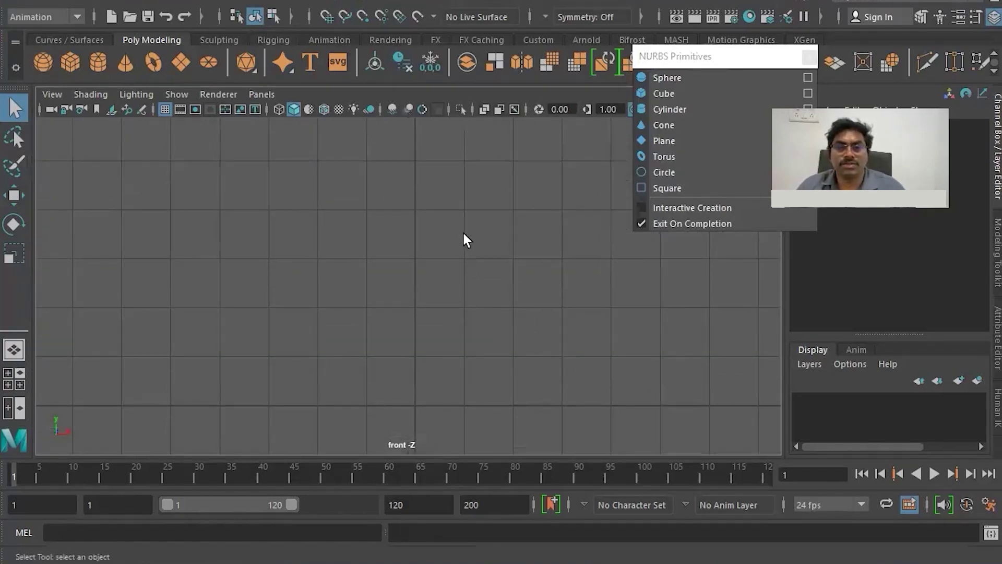
scroll(466, 240, down, 1)
scroll(463, 236, down, 2)
scroll(455, 242, down, 2)
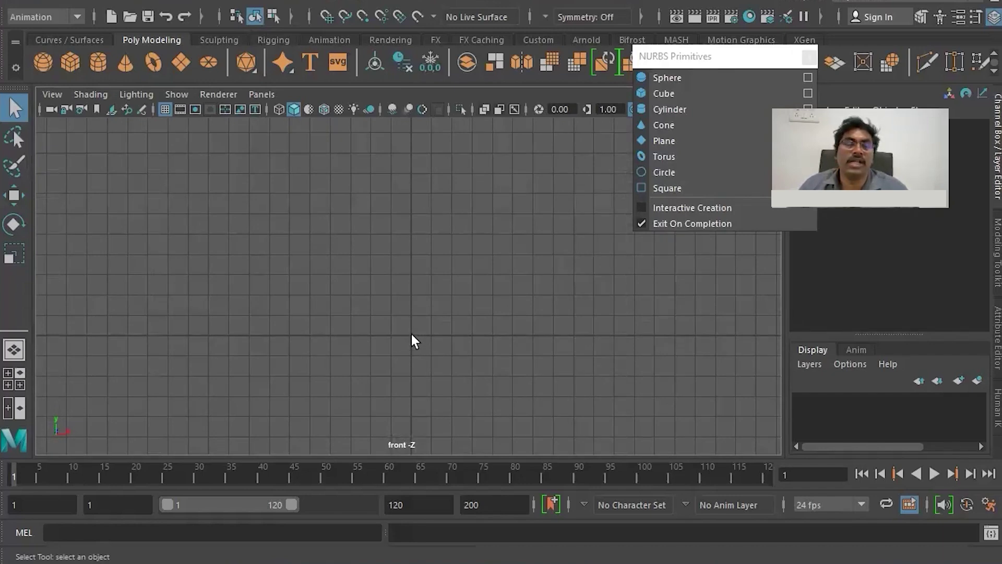
scroll(457, 245, up, 1)
scroll(461, 244, up, 1)
scroll(475, 230, up, 1)
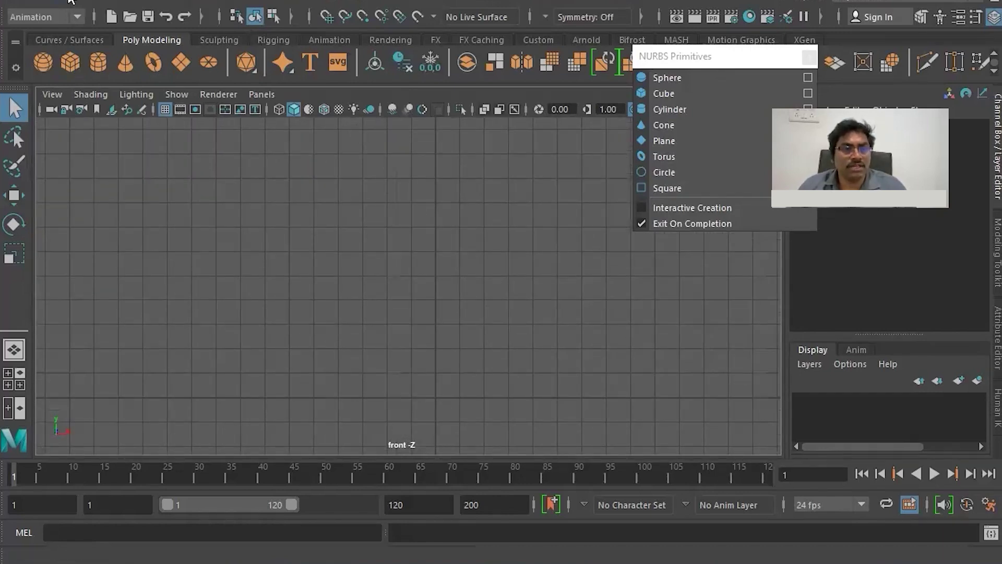
click(71, 2)
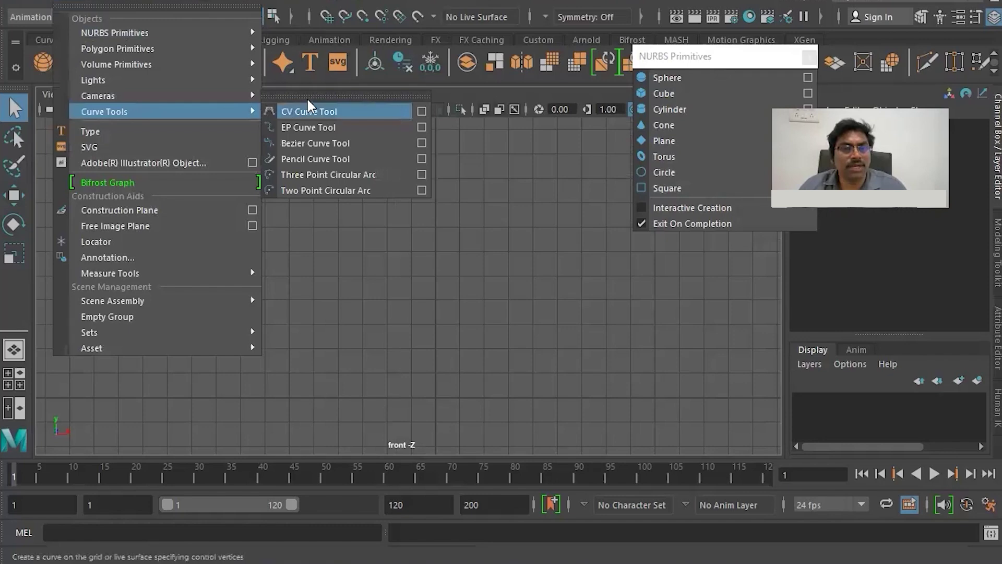
Float Curve Tools as its own panel, close NURBS Primitives, and activate the CV Curve Tool
click(344, 95)
drag(348, 78, 151, 108)
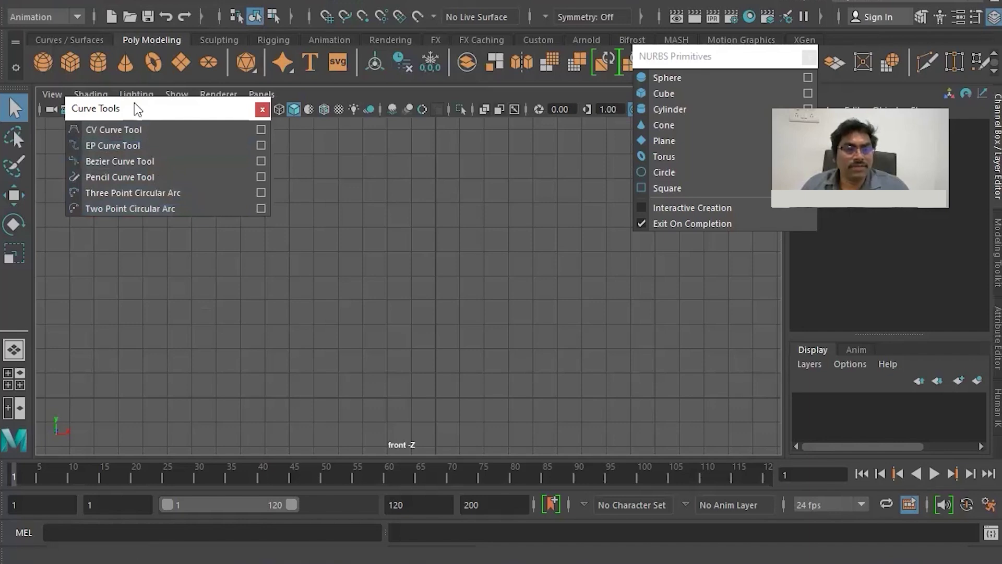
click(689, 56)
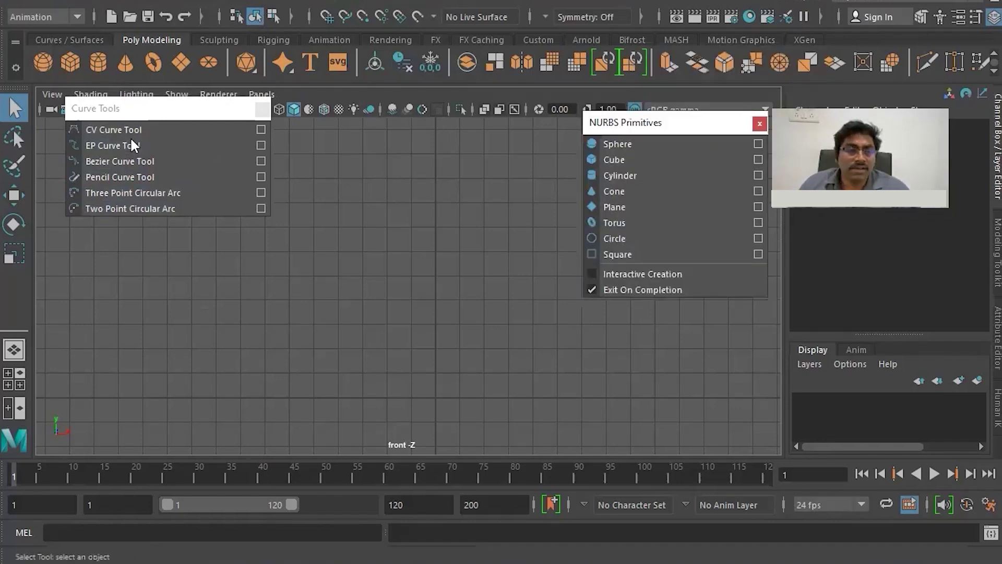
drag(131, 108, 107, 79)
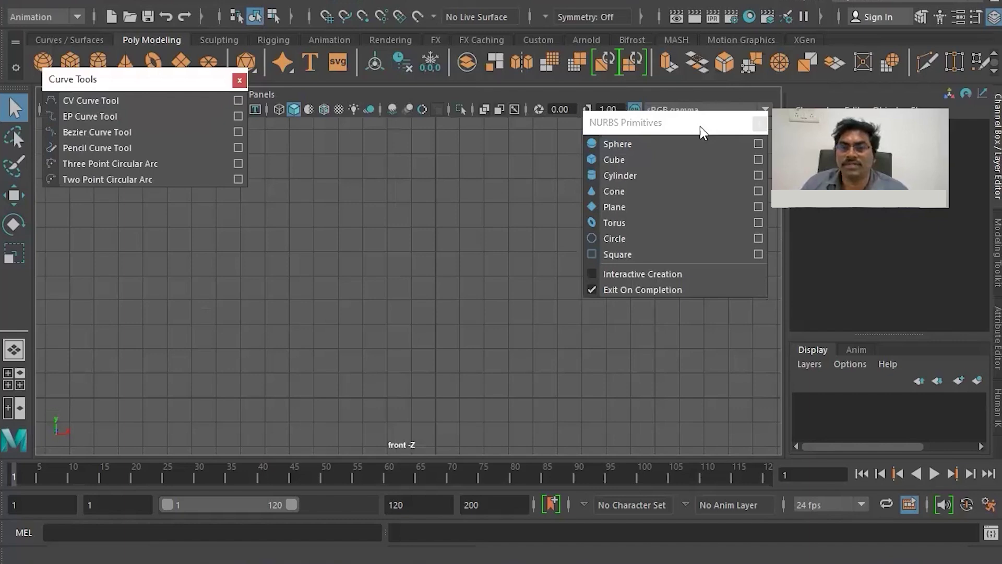
click(761, 123)
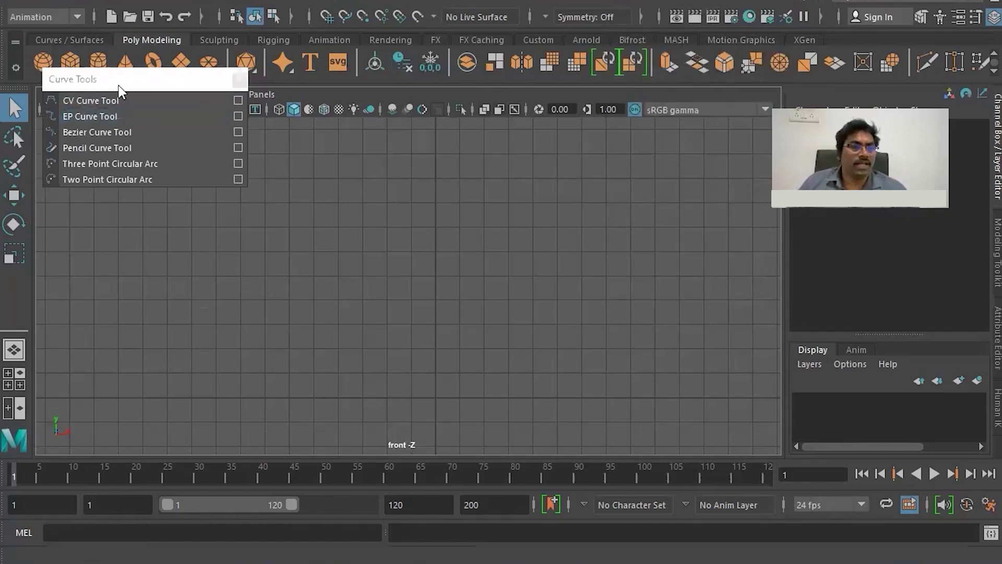
drag(119, 87, 98, 10)
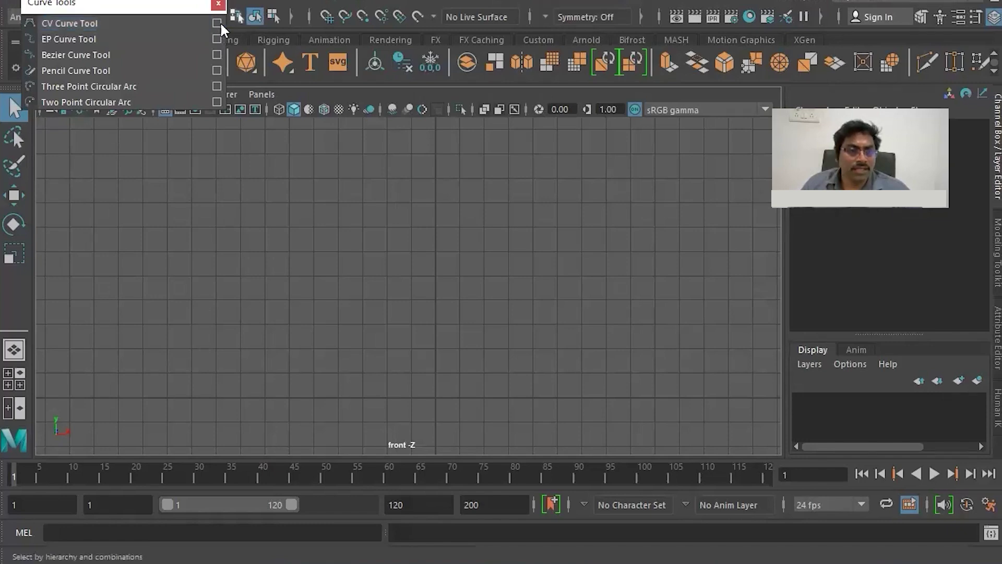
click(130, 29)
scroll(373, 249, up, 2)
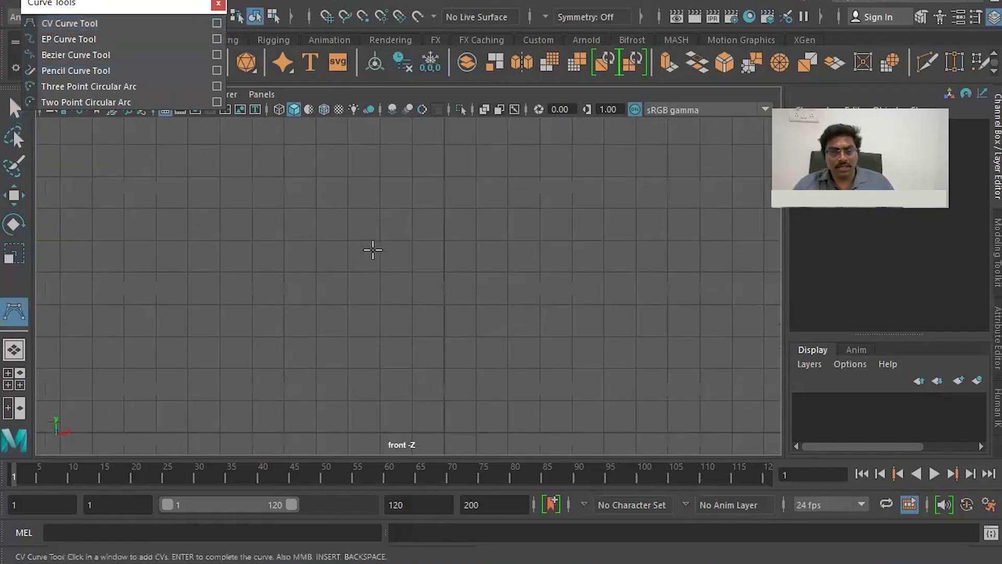
click(304, 171)
drag(351, 248, 220, 247)
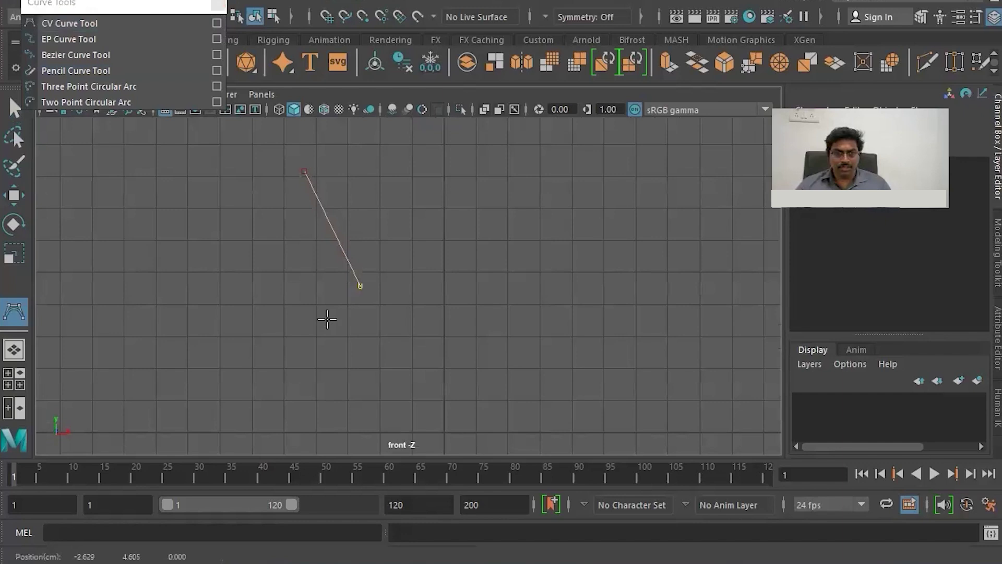
click(236, 355)
click(323, 369)
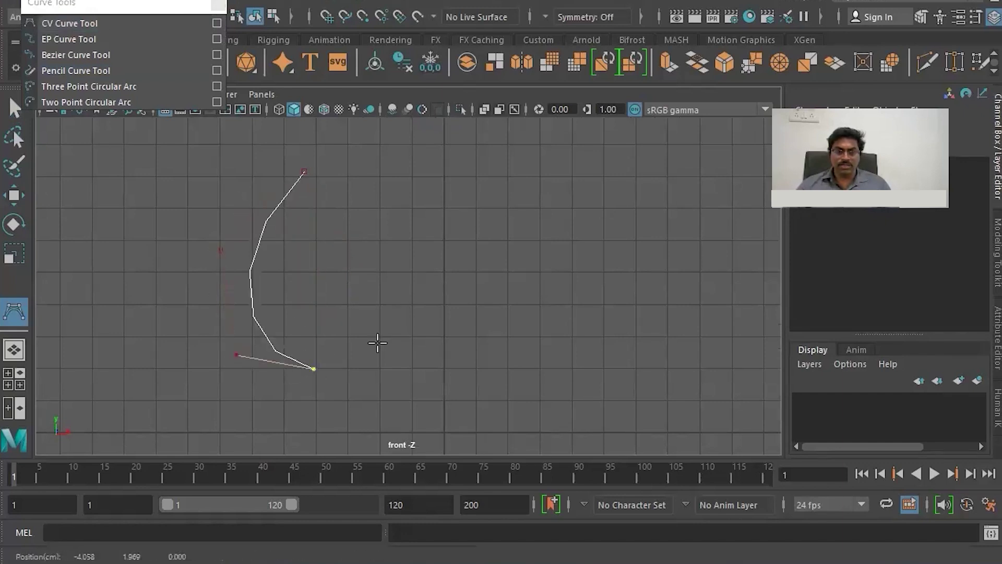
click(416, 295)
click(524, 214)
click(517, 349)
click(626, 348)
click(662, 245)
click(734, 294)
click(696, 412)
click(520, 431)
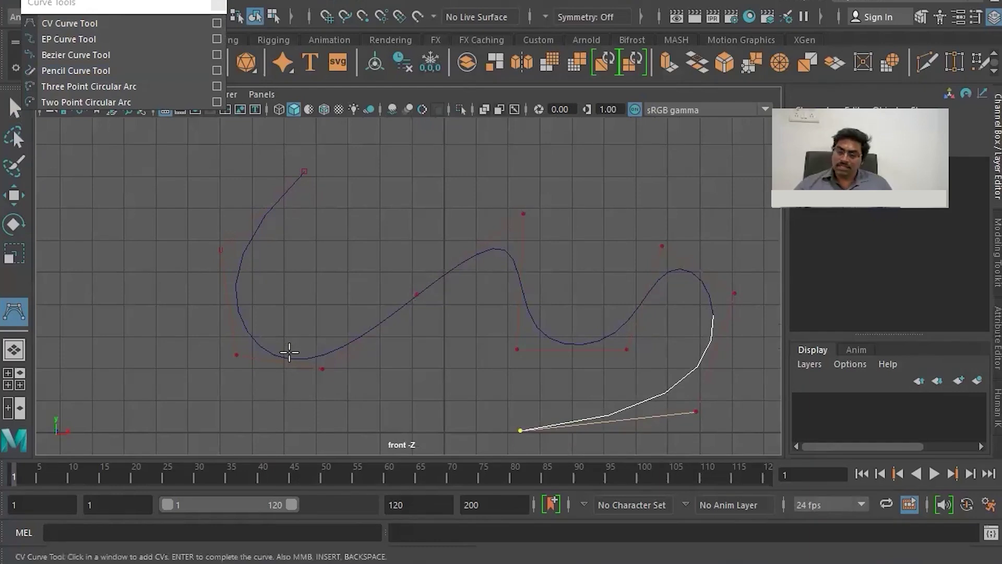
key(q)
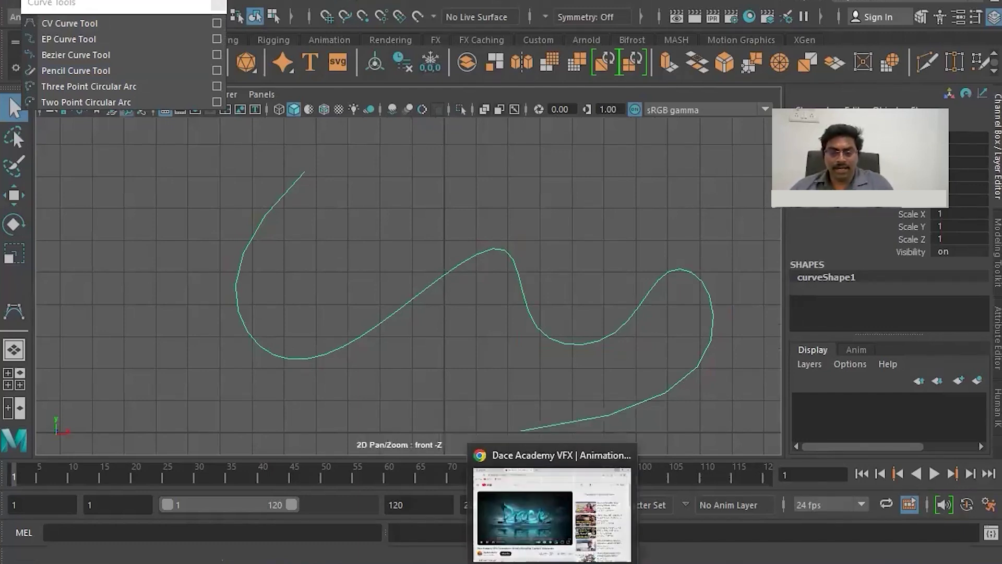
key(Delete)
scroll(402, 334, up, 3)
scroll(402, 334, down, 2)
scroll(475, 291, down, 1)
scroll(459, 186, down, 1)
scroll(484, 248, down, 1)
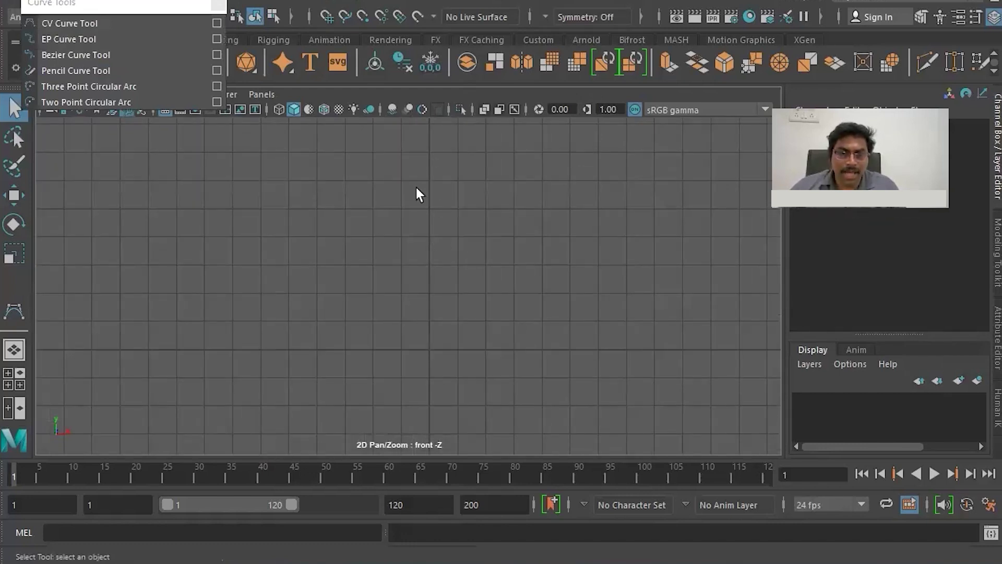
Place CV points for the curved bowl, the short horizontal ledge and the upper stem
mouse_move(457, 259)
alt+middle_down()
mouse_move(513, 307)
mouse_move(485, 280)
alt+middle_up()
scroll(484, 283, down, 1)
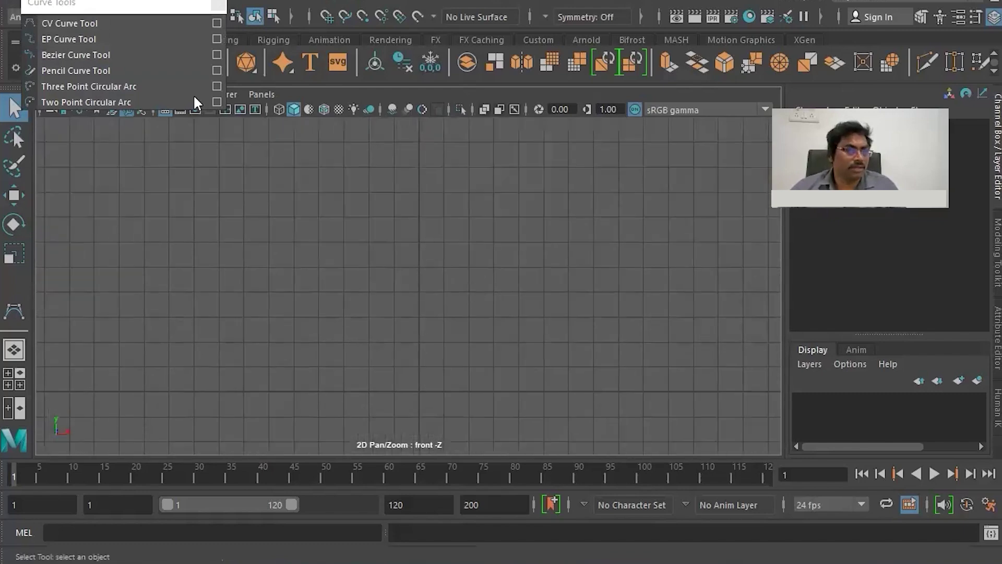
click(148, 20)
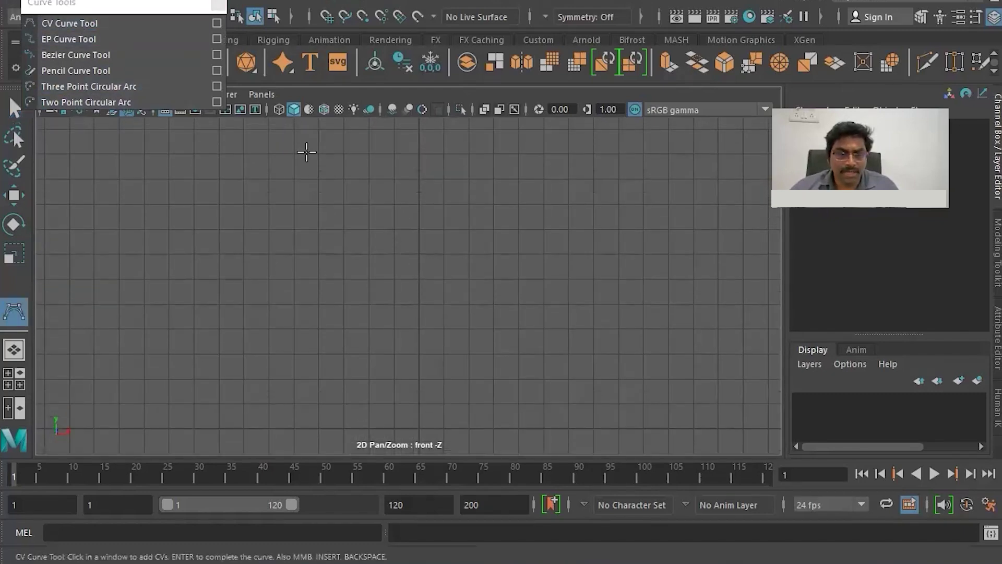
alt+middle_drag(316, 264, 320, 269)
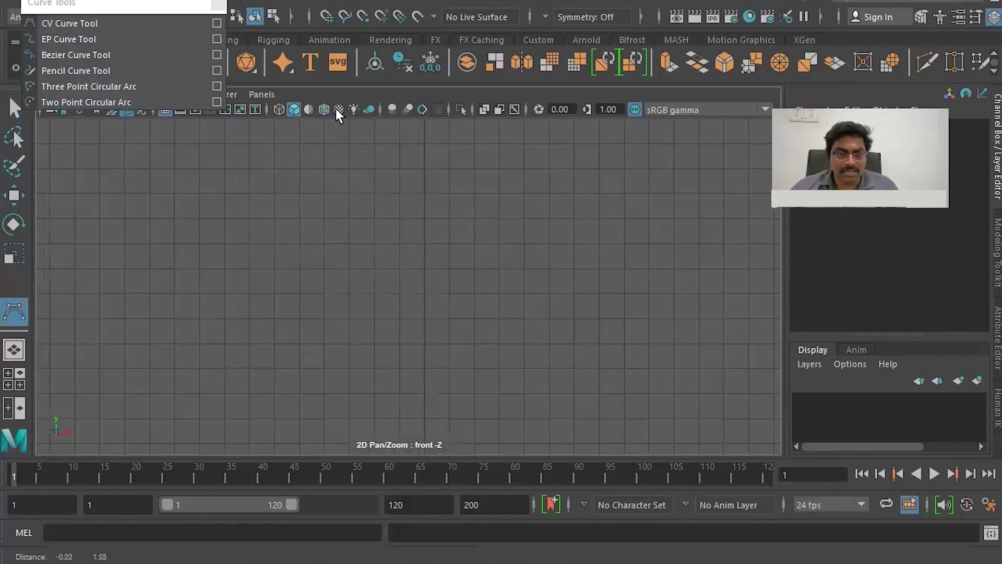
click(312, 133)
click(284, 227)
click(290, 278)
click(334, 294)
click(379, 288)
click(405, 291)
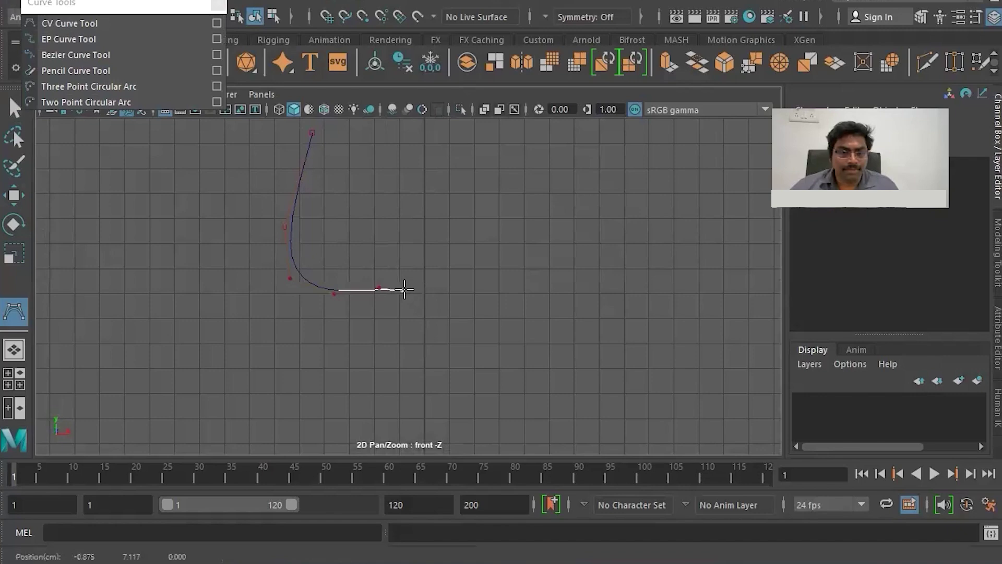
click(402, 329)
click(402, 410)
Continue the stem down, run the base out left, and fold it back under the stem
alt+middle_drag(487, 308, 392, 279)
click(418, 268)
click(417, 313)
click(417, 339)
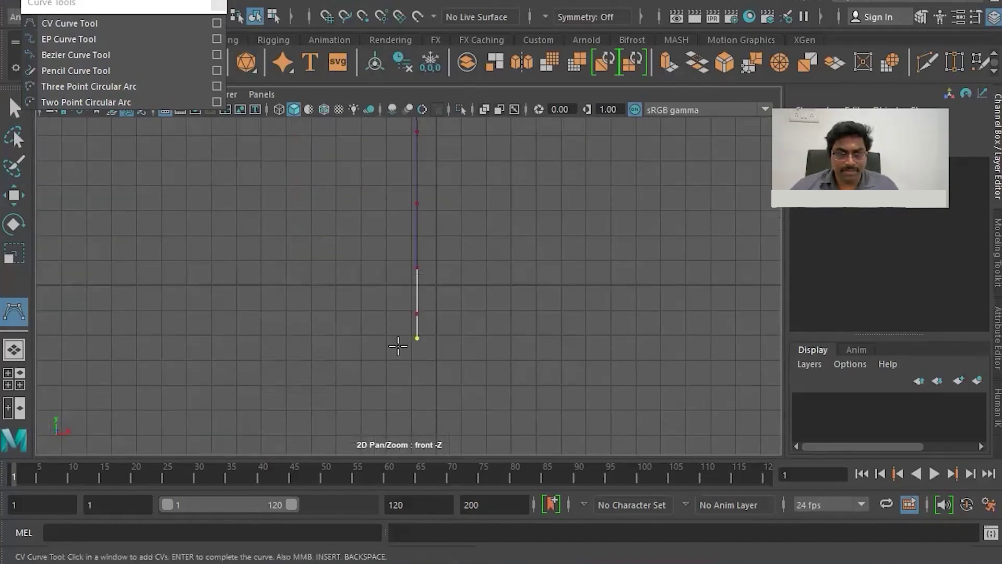
click(402, 344)
click(369, 345)
click(311, 344)
click(280, 344)
click(251, 345)
click(251, 372)
click(349, 373)
click(403, 373)
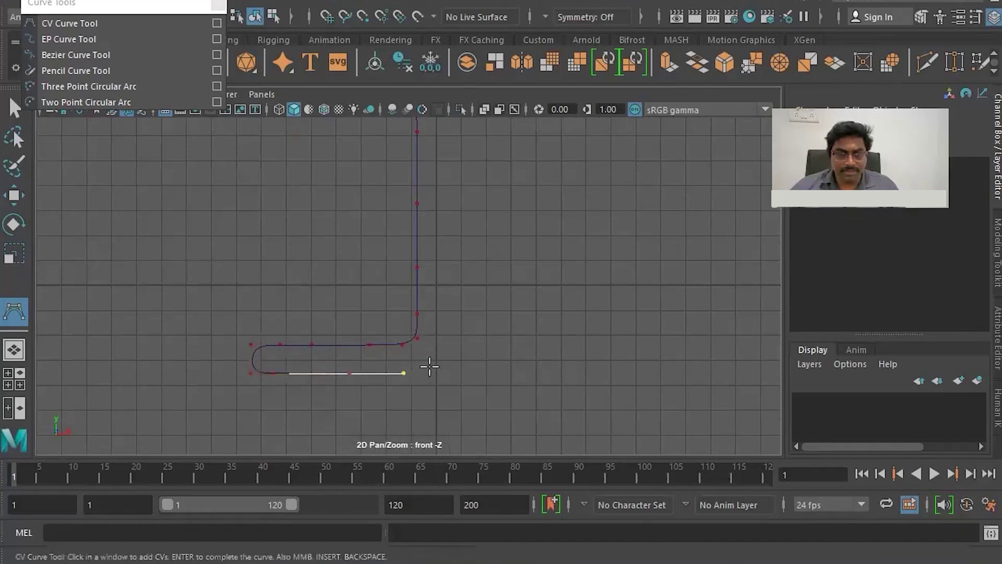
Finish the profile curve and reframe the front view around it for CV editing
key(q)
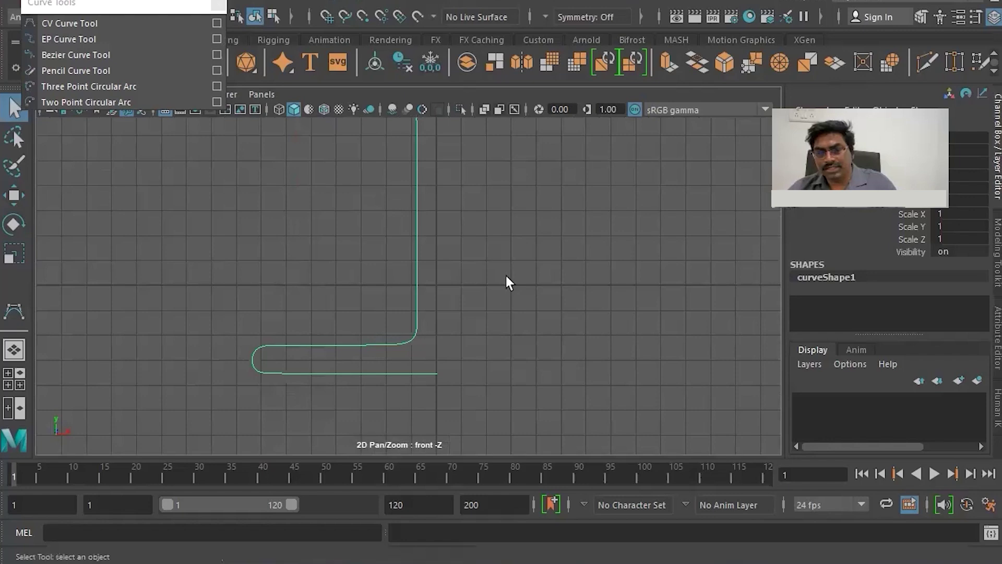
alt+middle_drag(481, 233, 450, 313)
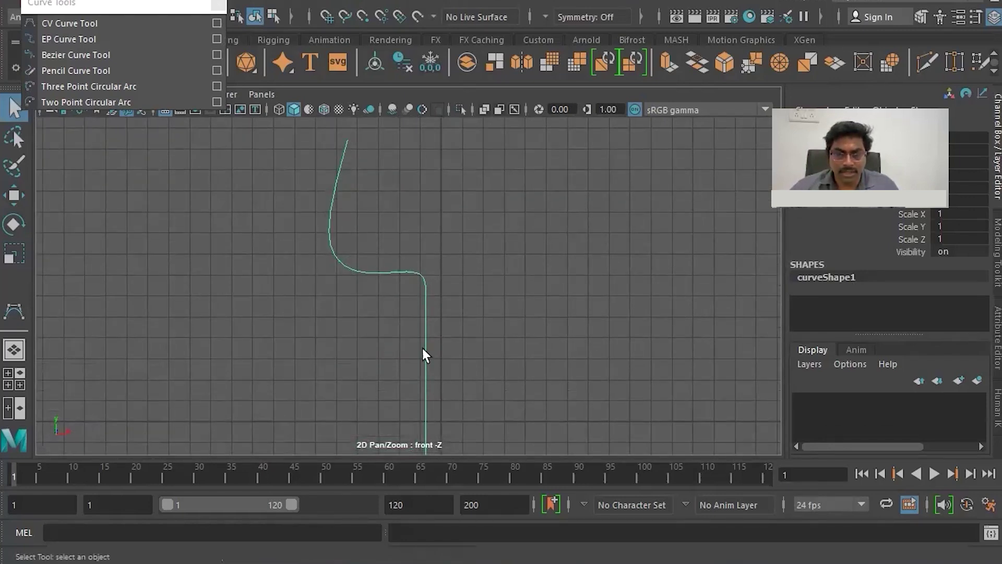
alt+middle_drag(459, 359, 453, 258)
mouse_move(454, 221)
alt+middle_down()
mouse_move(479, 327)
mouse_move(343, 242)
alt+middle_up()
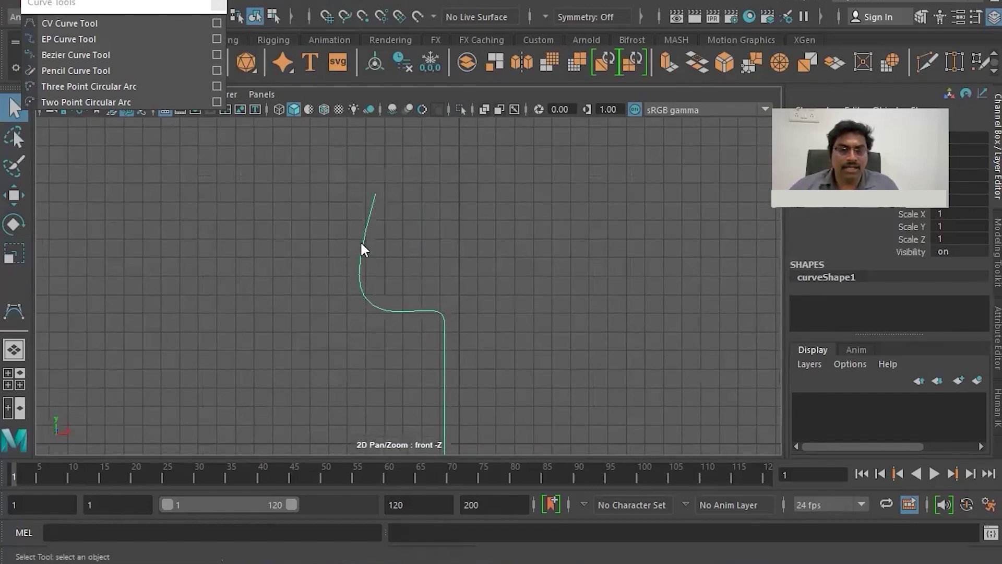
right_drag(360, 195, 281, 189)
scroll(292, 250, up, 2)
scroll(290, 208, down, 2)
Raise and shift the CVs at the top of the bowl
drag(286, 152, 403, 318)
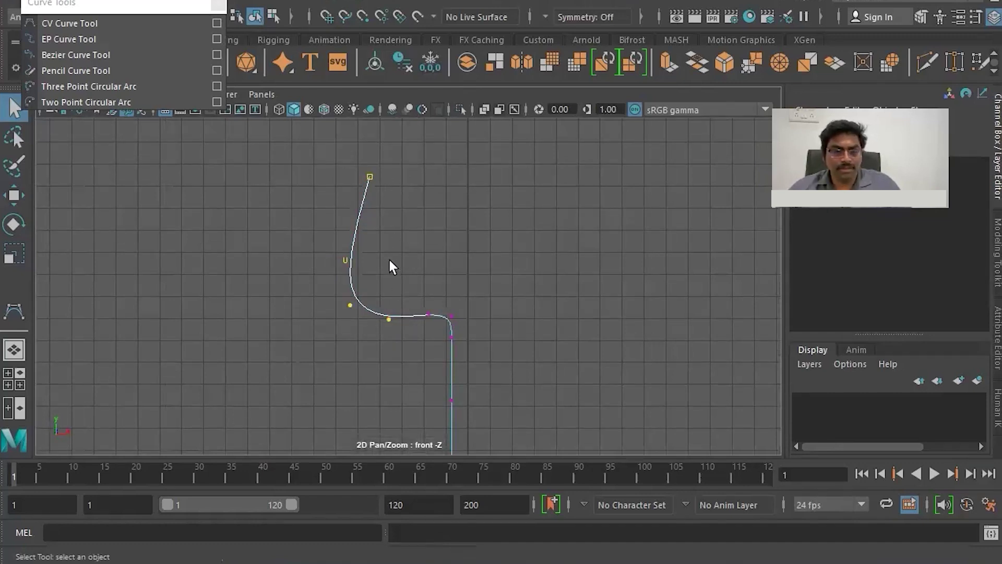
key(w)
drag(419, 246, 419, 246)
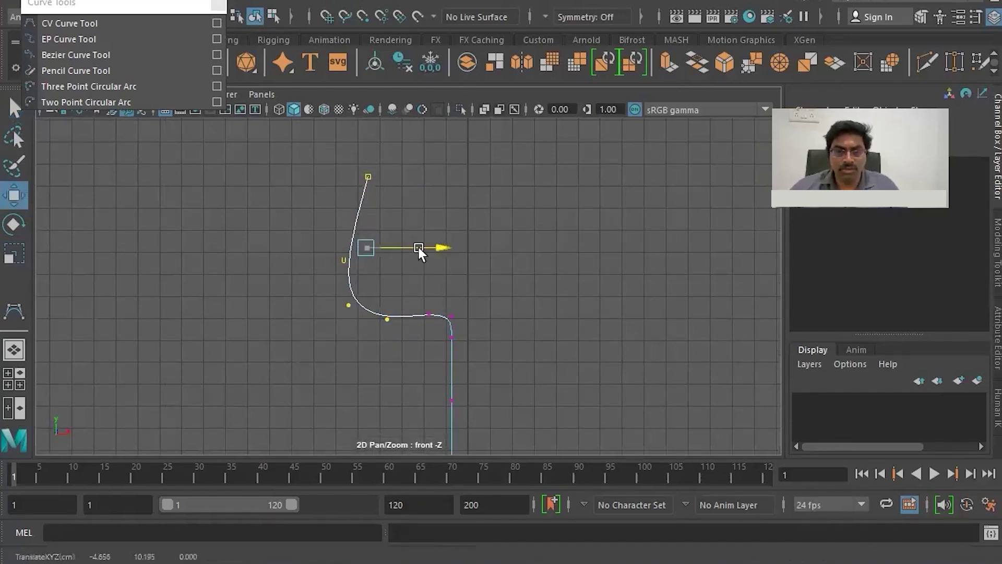
drag(364, 208, 365, 204)
click(284, 139)
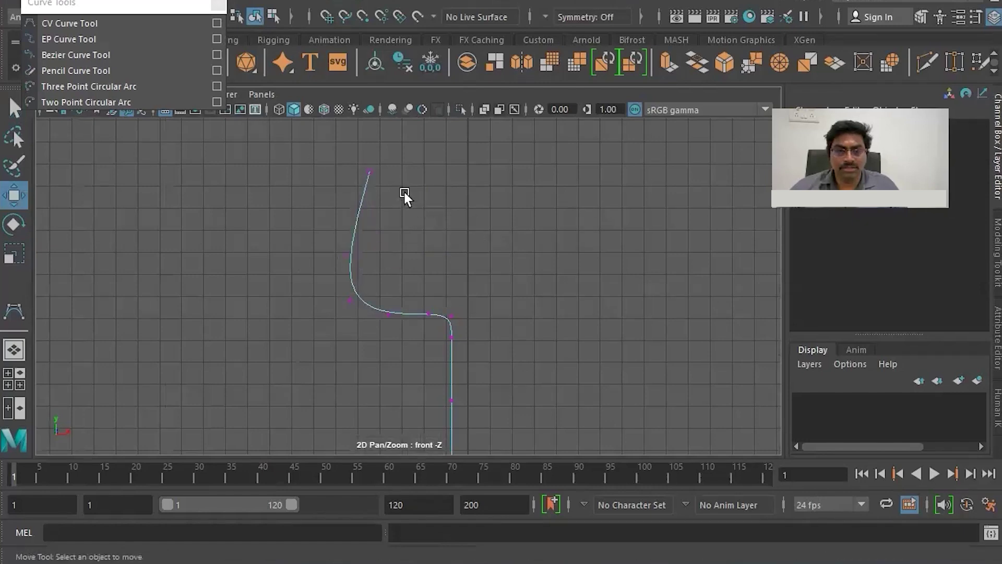
click(370, 171)
drag(371, 170, 371, 166)
Adjust the upper bowl, lower-left bowl and ledge CVs into shape
click(347, 255)
drag(340, 217, 343, 196)
drag(412, 231, 410, 230)
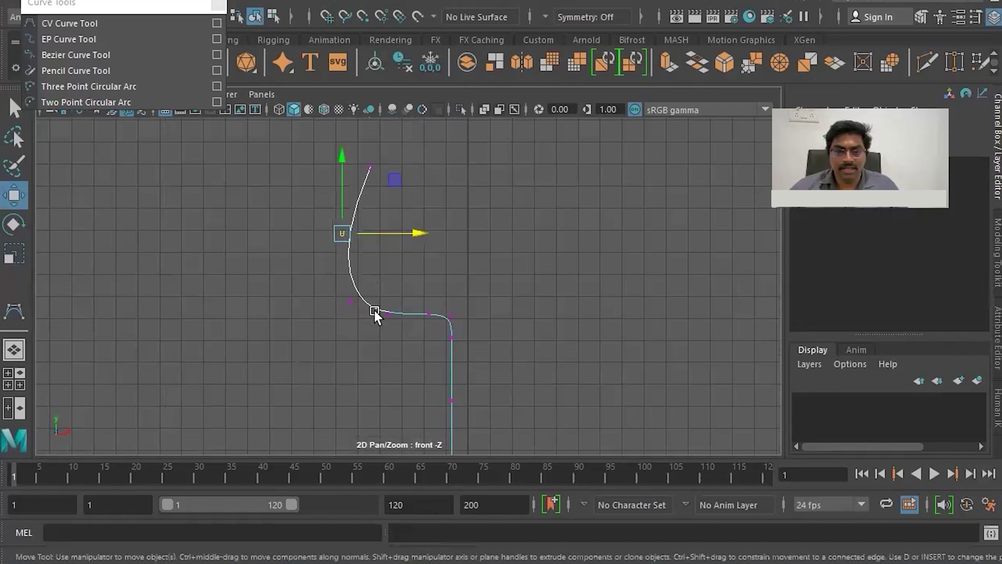
click(351, 301)
drag(390, 298, 385, 298)
click(352, 376)
click(388, 313)
drag(387, 259, 387, 261)
click(449, 269)
Raise the bottom row of base CVs and adjust the end CV to flatten the folded base
alt+middle_drag(509, 342, 505, 289)
scroll(504, 301, up, 2)
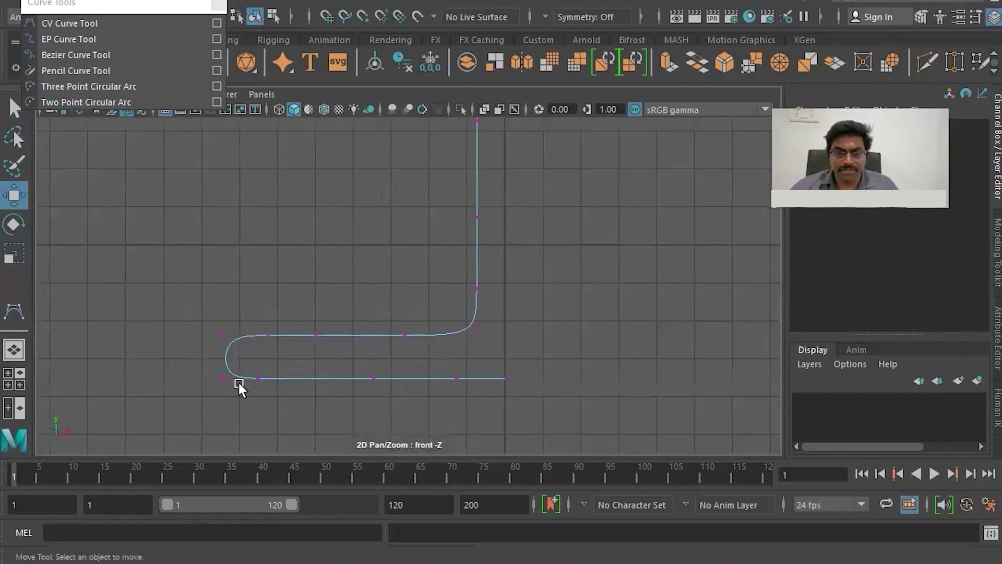
drag(196, 366, 517, 392)
drag(376, 308, 367, 282)
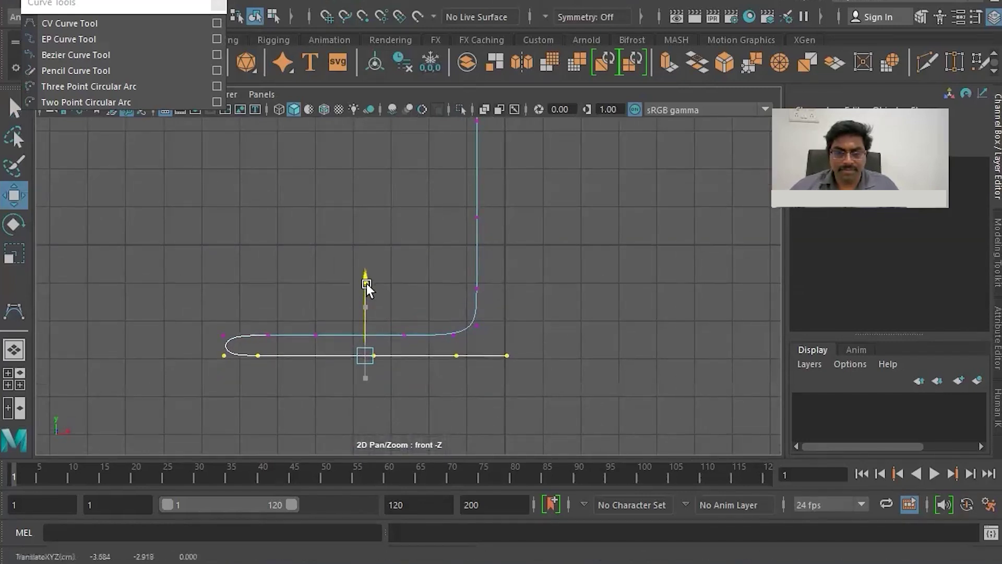
drag(494, 342, 557, 364)
scroll(547, 345, down, 2)
scroll(532, 319, down, 3)
alt+middle_drag(516, 293, 521, 354)
Select the whole profile curve as an object and move the Curve Tools panel aside
click(450, 443)
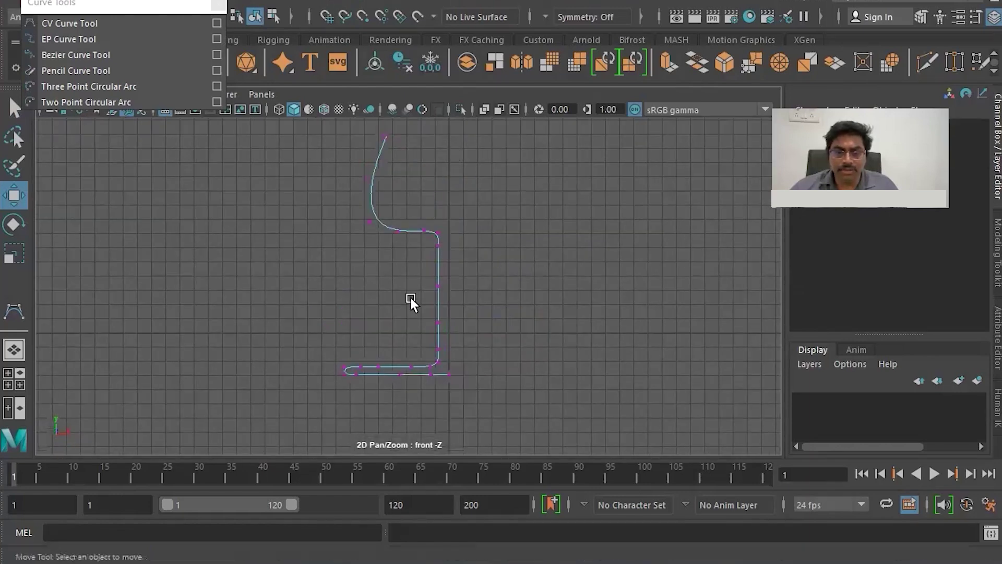
right_drag(437, 265, 500, 268)
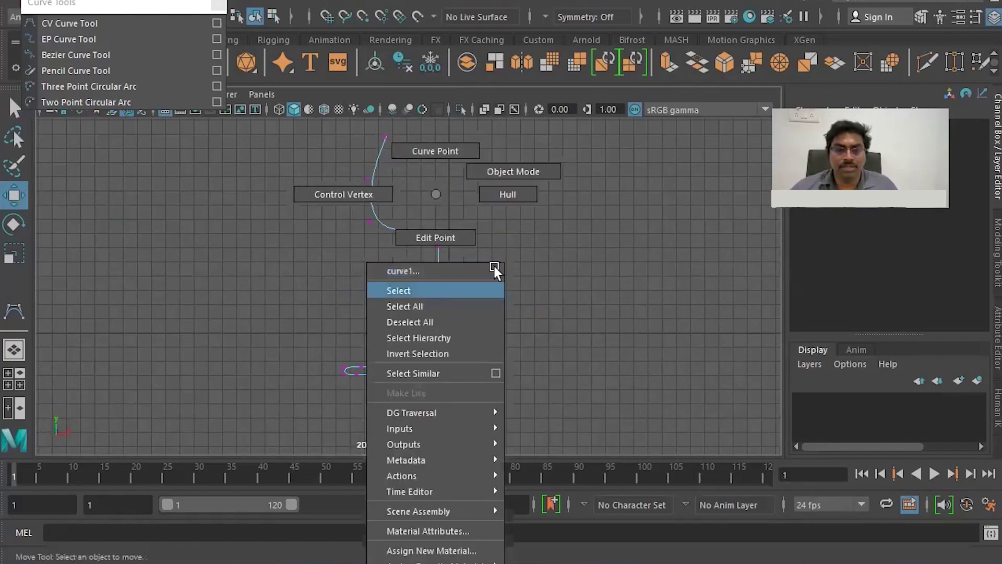
scroll(502, 271, up, 1)
scroll(484, 271, up, 2)
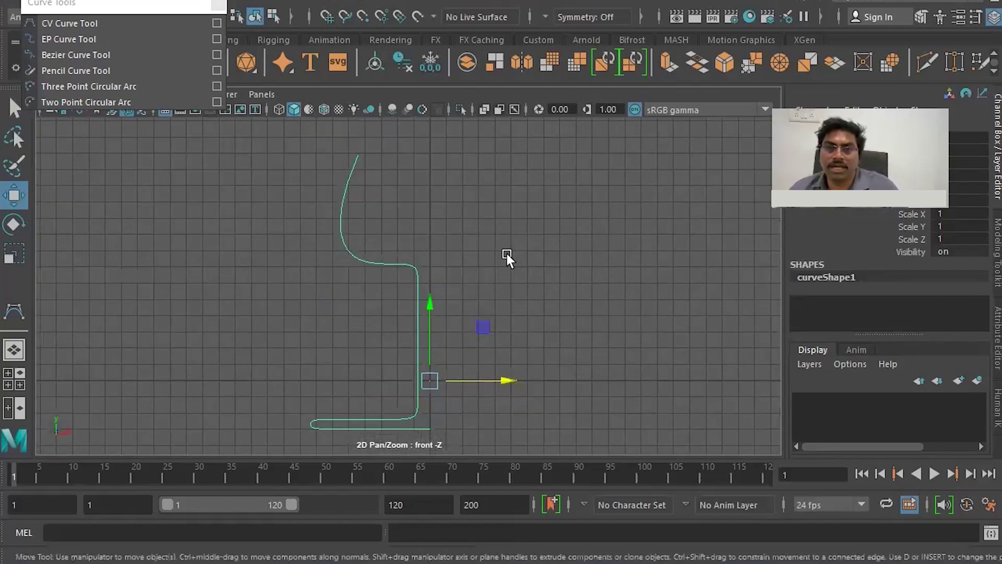
drag(78, 4, 101, 158)
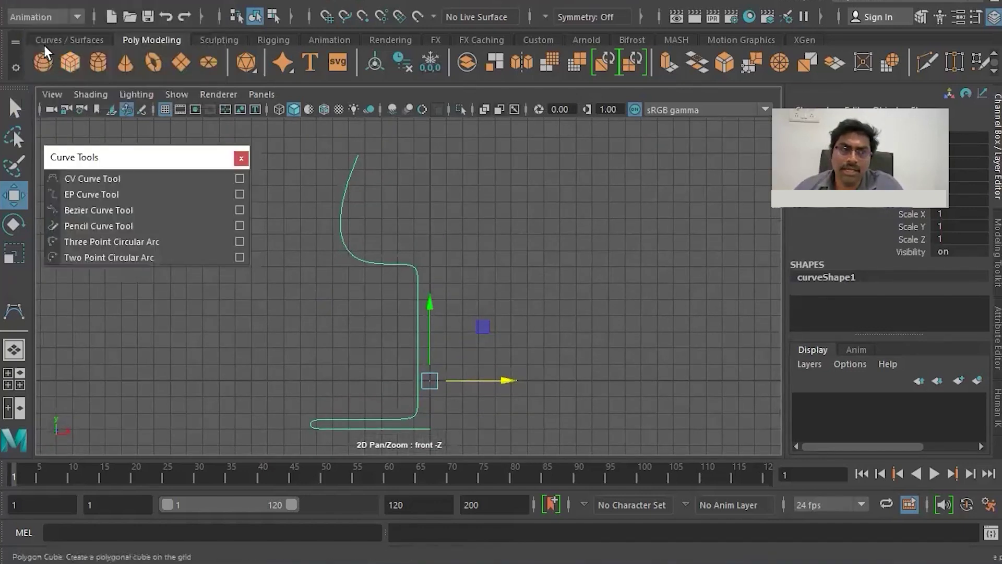
Switch to the Modeling menu set and open the Surfaces > Revolve options
click(45, 18)
click(46, 34)
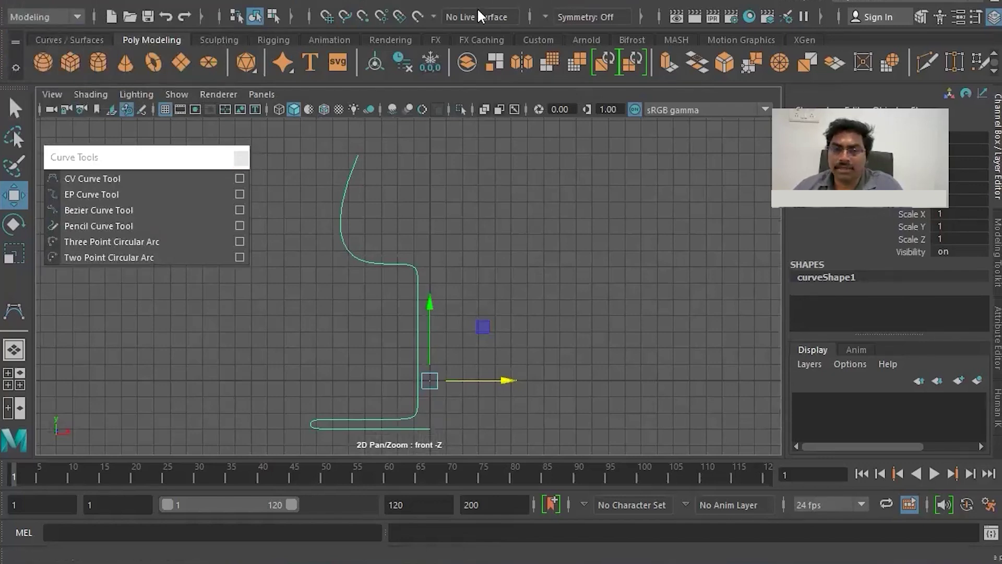
click(532, 2)
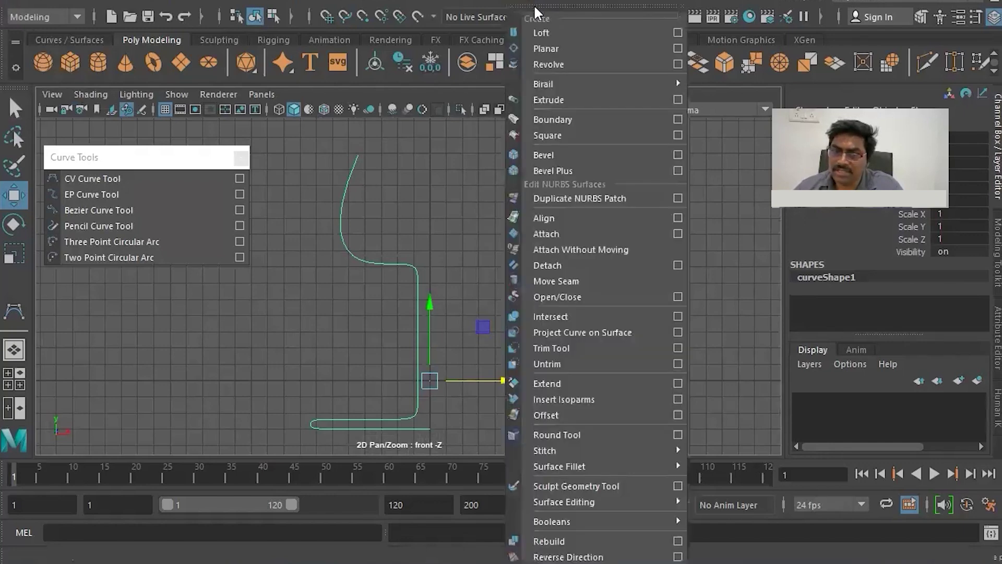
click(678, 65)
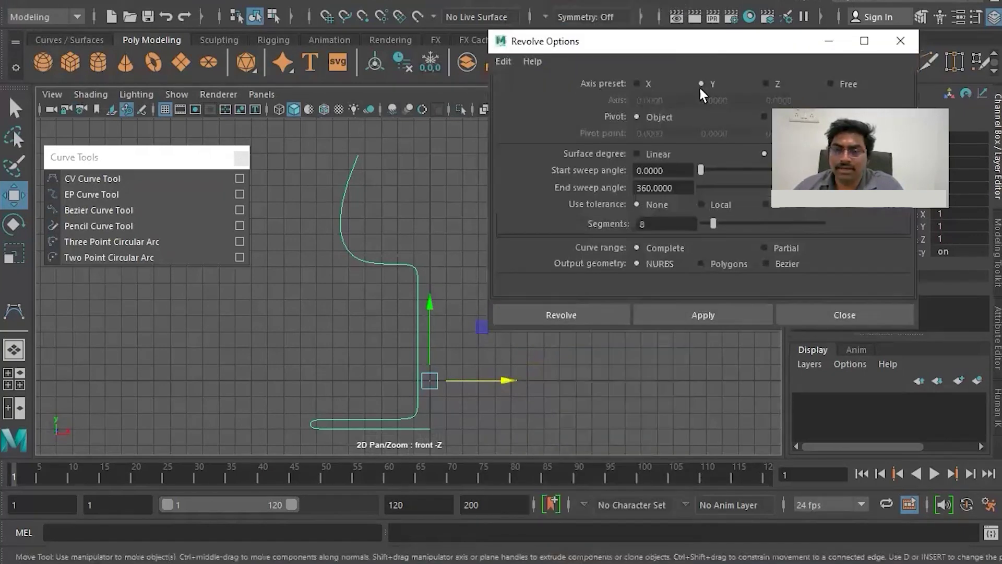
drag(684, 42, 674, 93)
Revolve the curve with default settings (Y axis, 360°) and view revolvedSurface1 in perspective
click(493, 111)
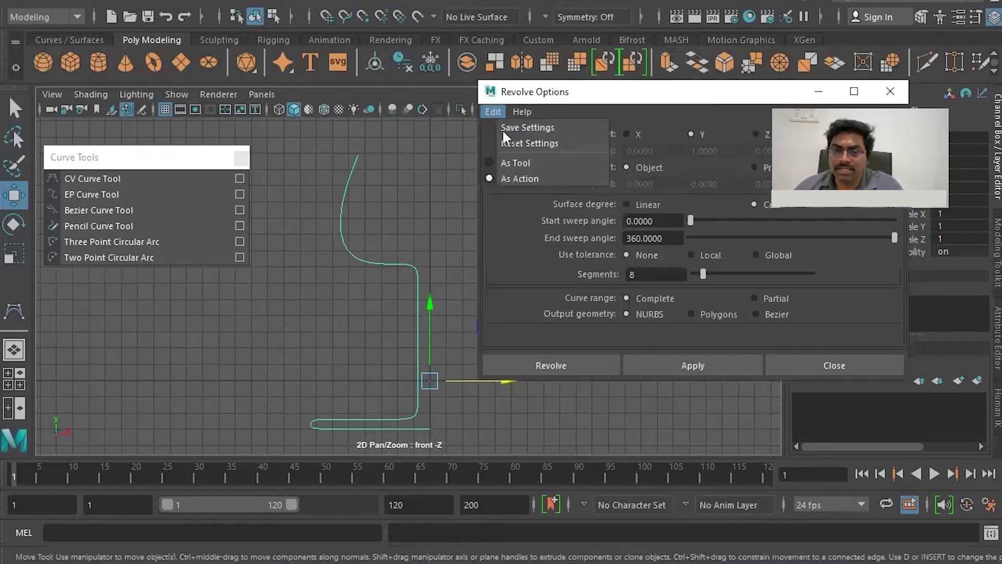
click(645, 150)
click(686, 366)
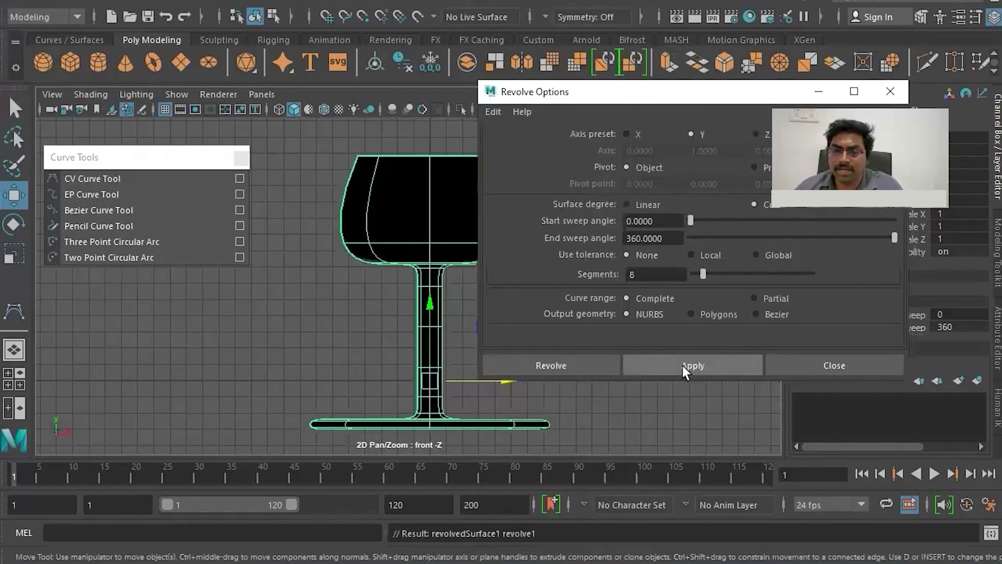
click(800, 372)
click(452, 228)
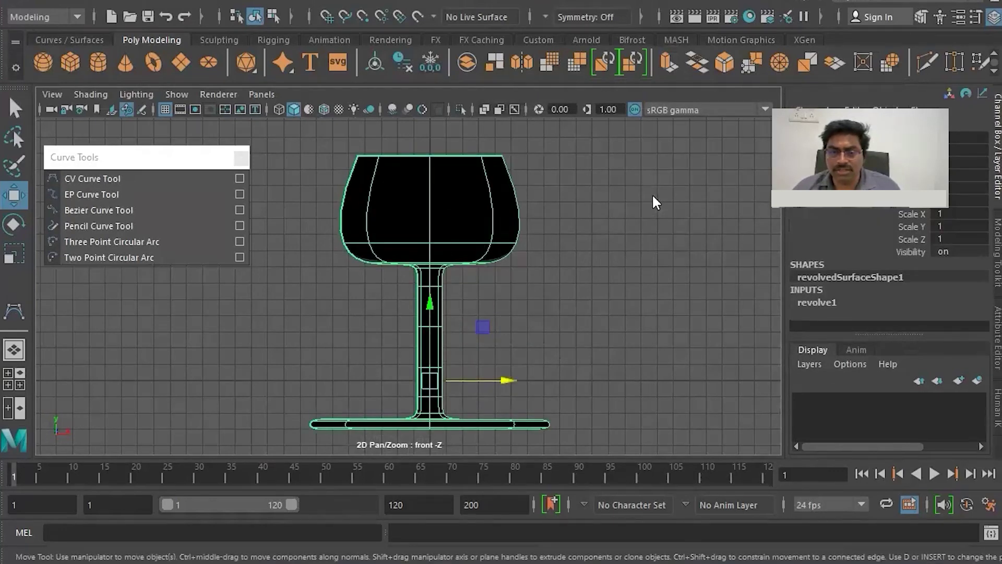
key(space)
key(space)
scroll(461, 221, up, 3)
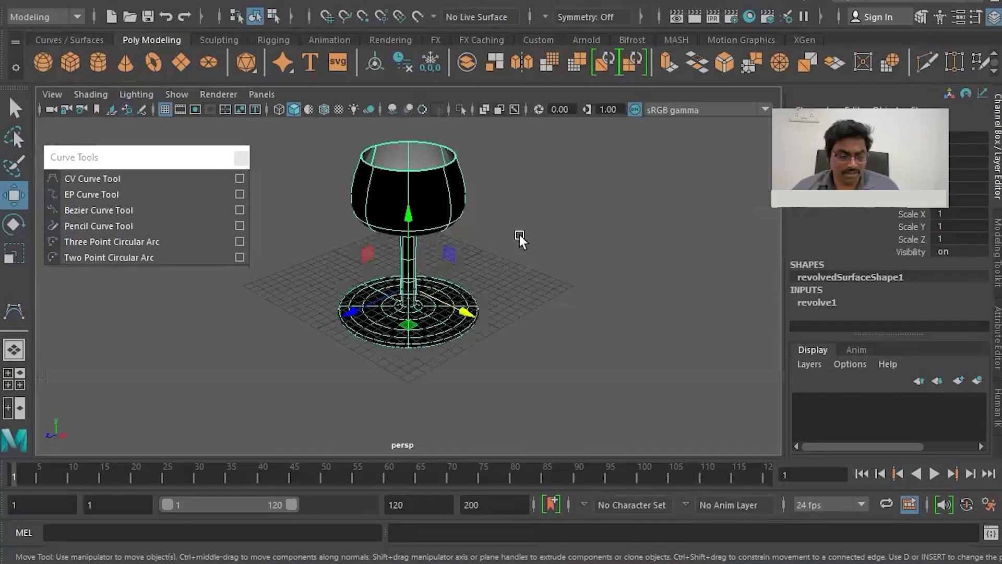
scroll(522, 267, up, 2)
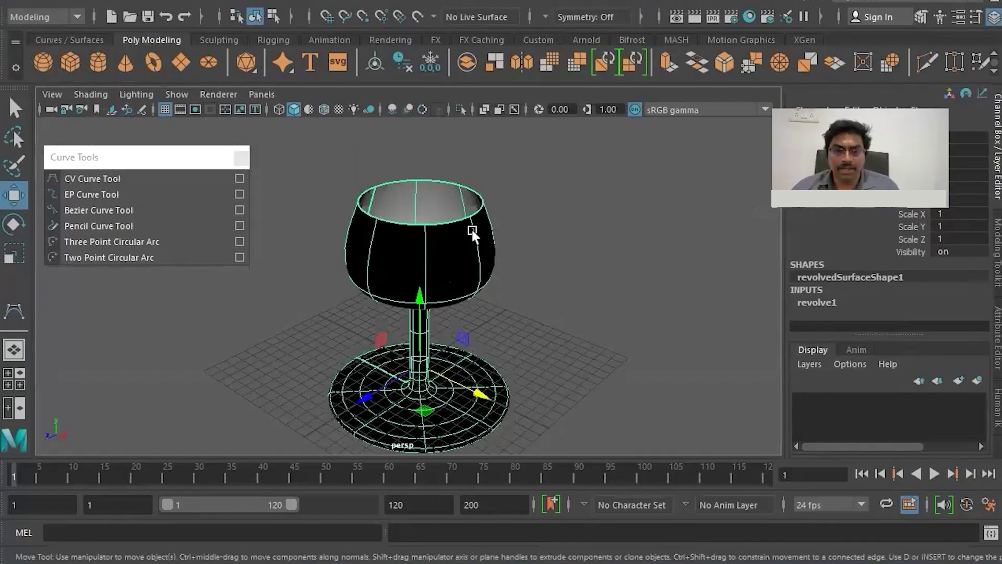
scroll(472, 230, up, 3)
mouse_move(459, 254)
alt+mouse_down()
mouse_move(472, 310)
mouse_move(327, 217)
alt+mouse_up()
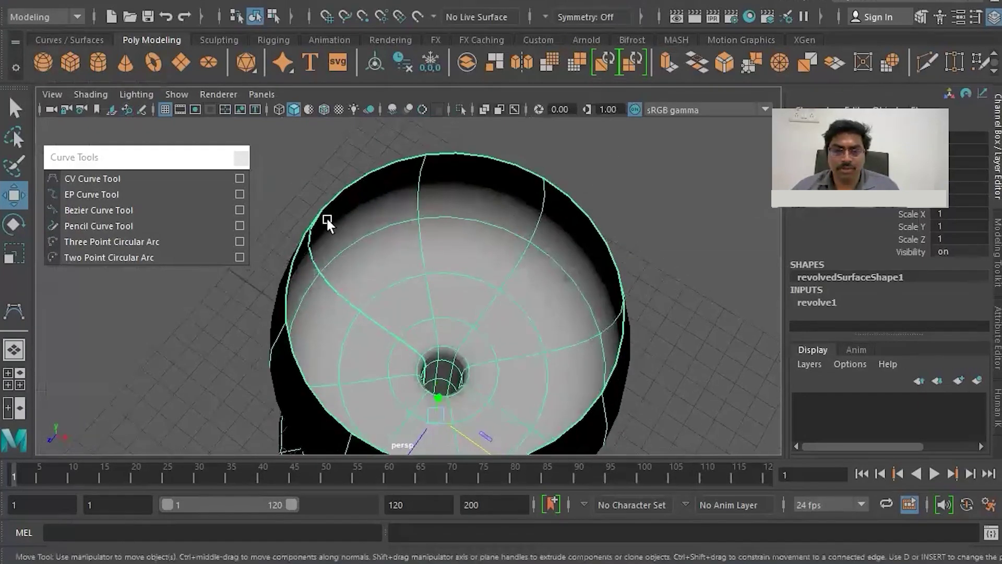
key(bracketleft)
key(bracketleft)
key(bracketleft)
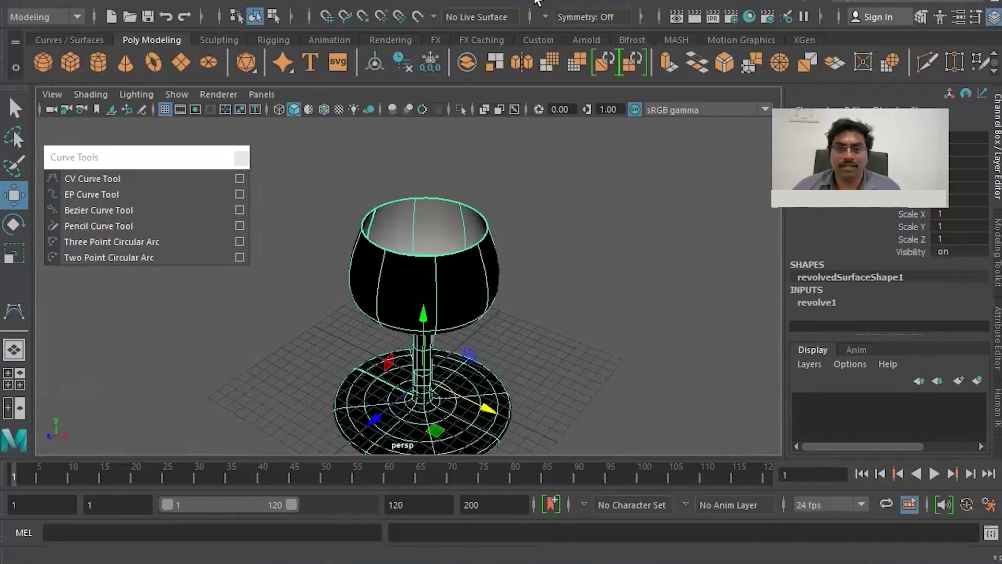
click(535, 1)
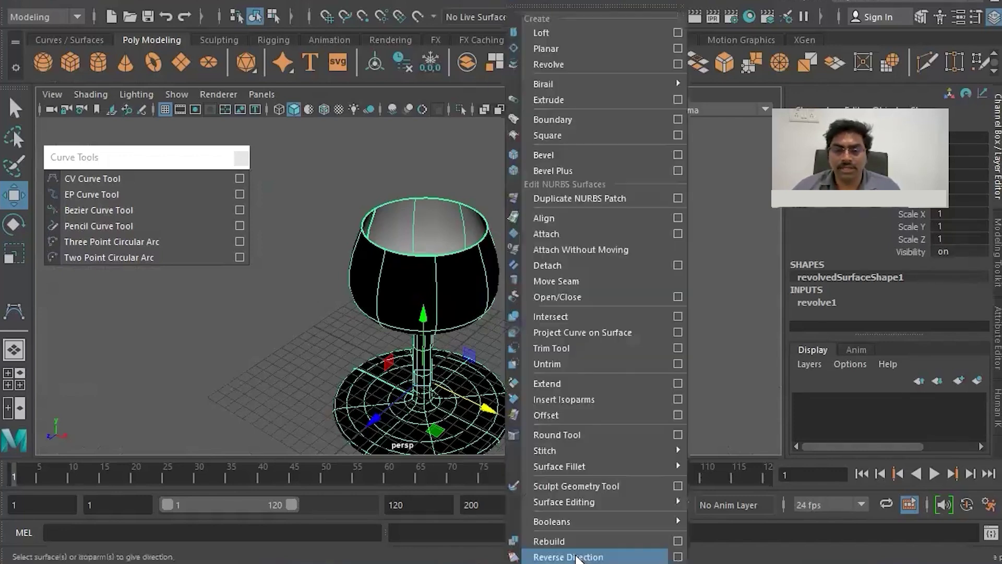
Reverse the glass surface's direction so it shades light grey
click(576, 558)
scroll(531, 311, up, 3)
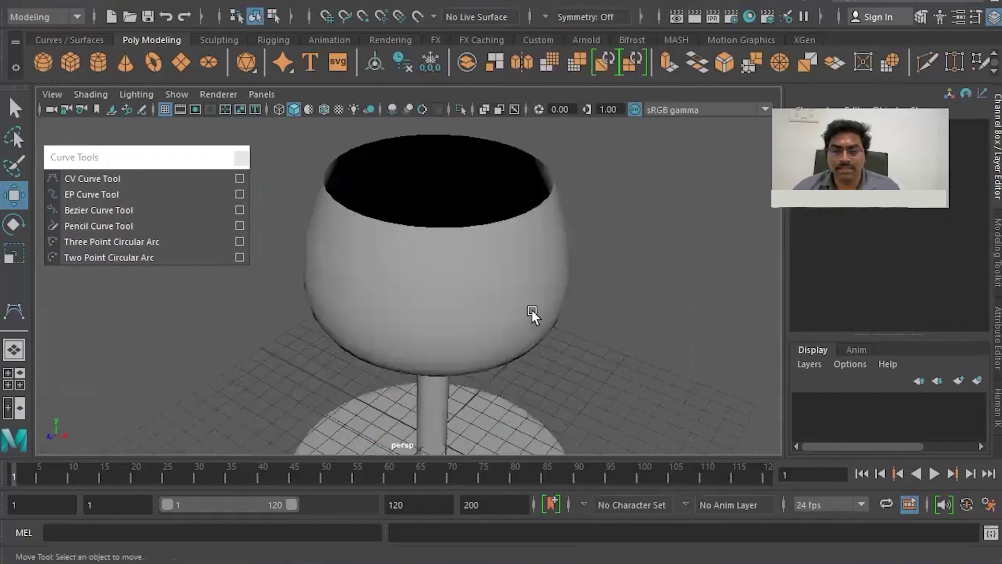
scroll(514, 299, down, 3)
mouse_move(515, 299)
alt+mouse_down()
mouse_move(515, 377)
mouse_move(525, 239)
mouse_move(527, 288)
alt+mouse_up()
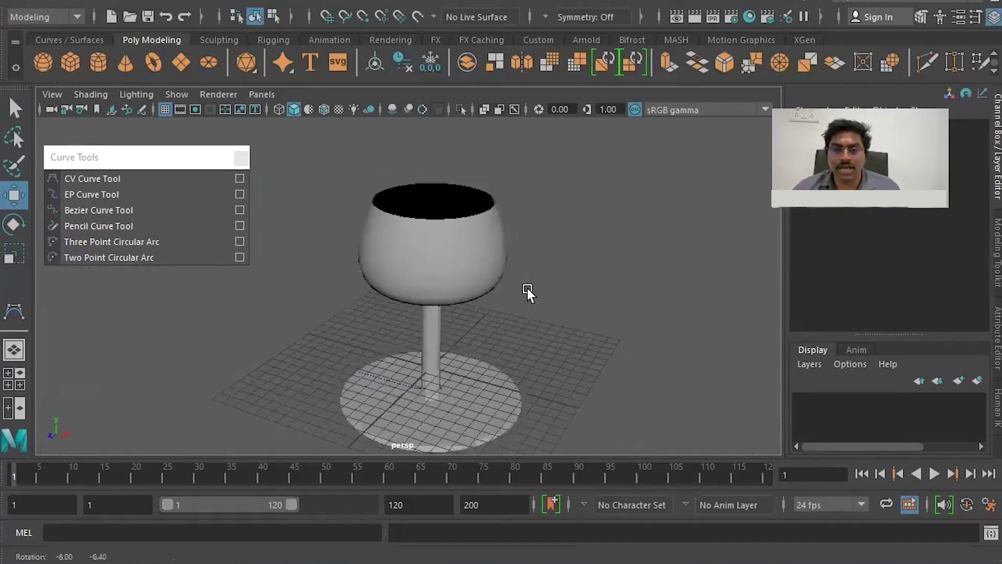
Turn on Two Sided Lighting in the viewport so the bowl's interior is lit
click(134, 94)
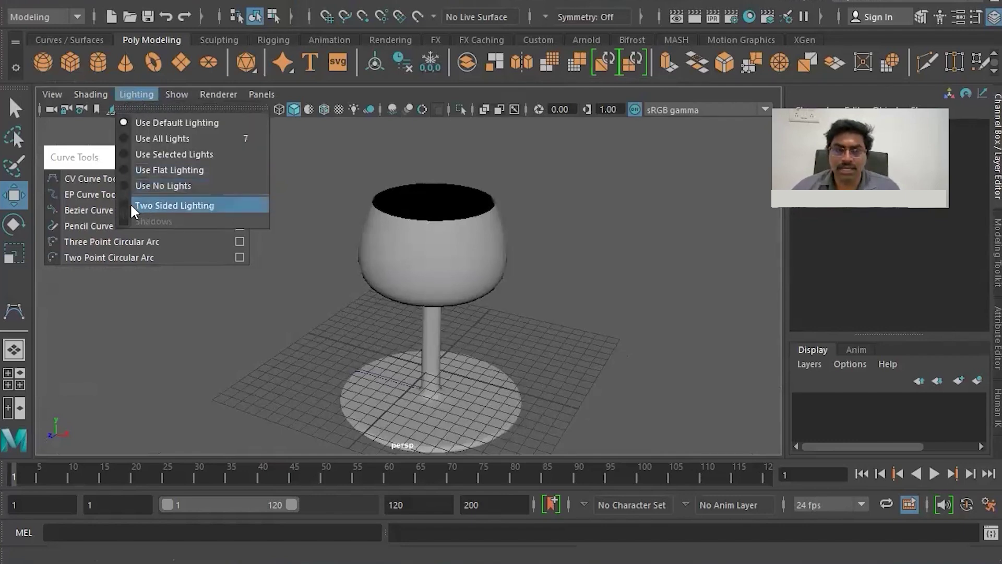
click(153, 205)
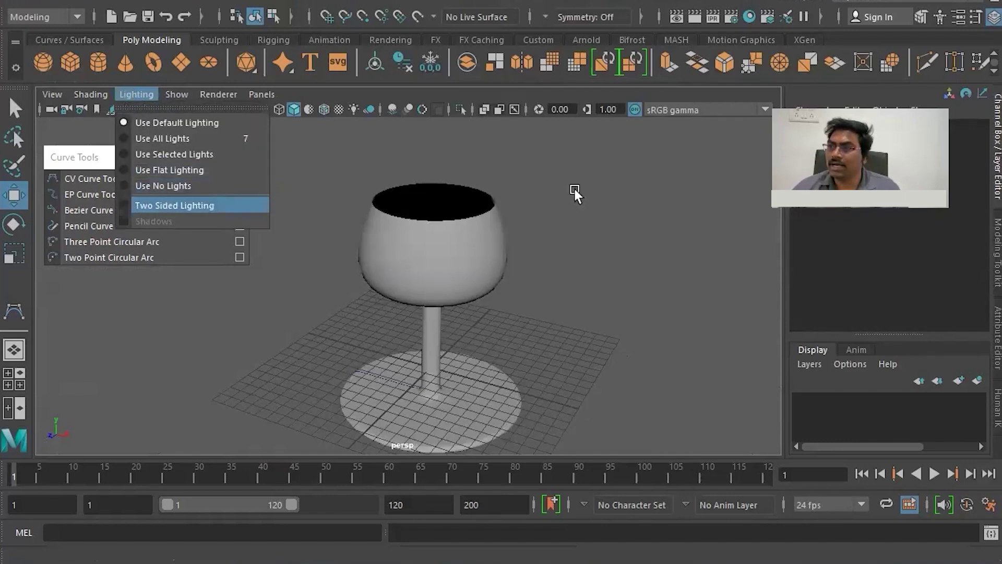
mouse_move(508, 245)
alt+mouse_down()
mouse_move(511, 353)
mouse_move(536, 201)
mouse_move(534, 262)
alt+mouse_up()
alt+right_drag(534, 262, 497, 267)
alt+drag(497, 268, 506, 246)
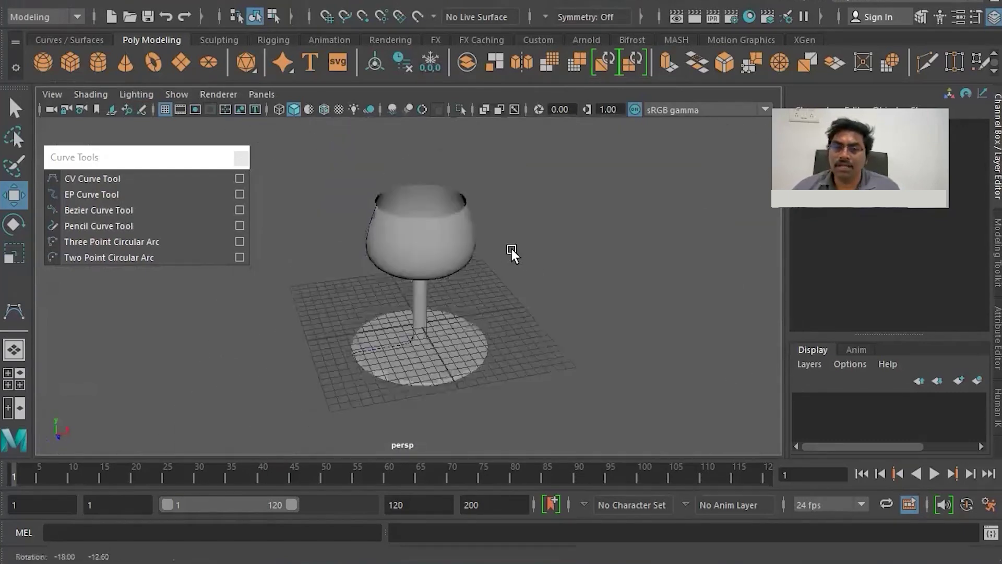
Switch to a maximized front view zoomed in on the glass bowl
key(space)
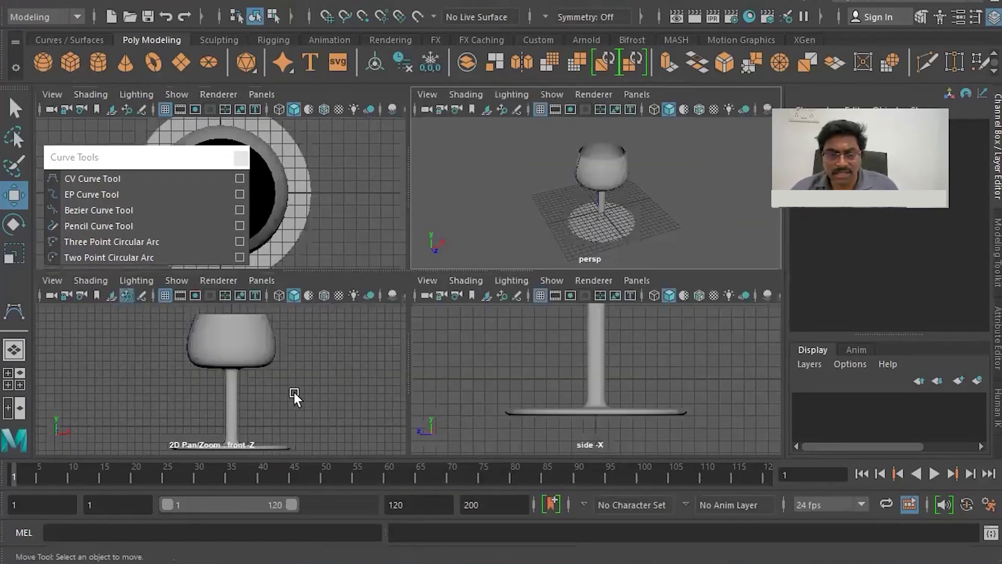
key(space)
middle_drag(471, 265, 478, 321)
scroll(403, 274, up, 5)
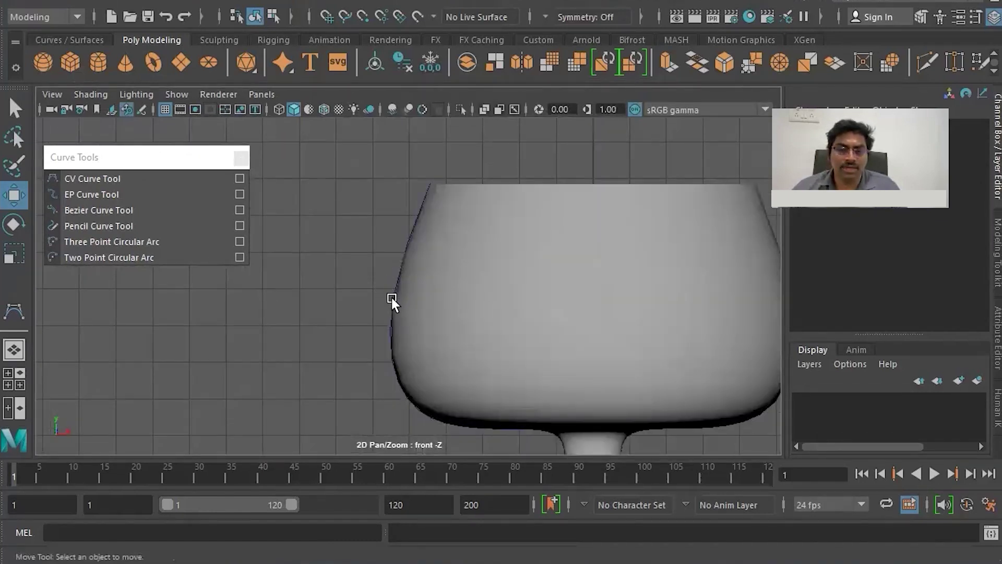
Move the curve tools panel aside and open the Outliner listing curve1 and revolvedSurface1
drag(152, 155, 275, 155)
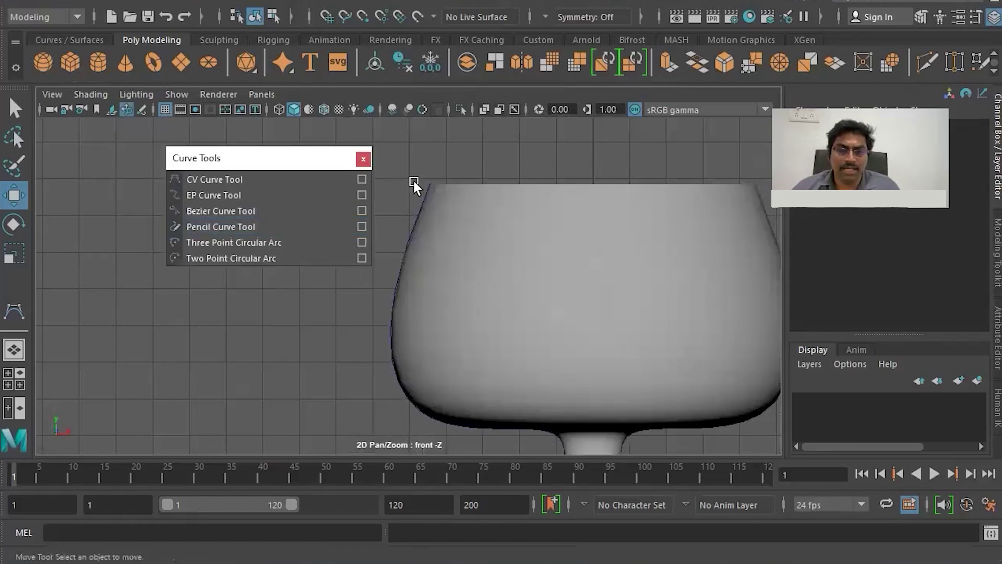
click(227, 2)
click(271, 179)
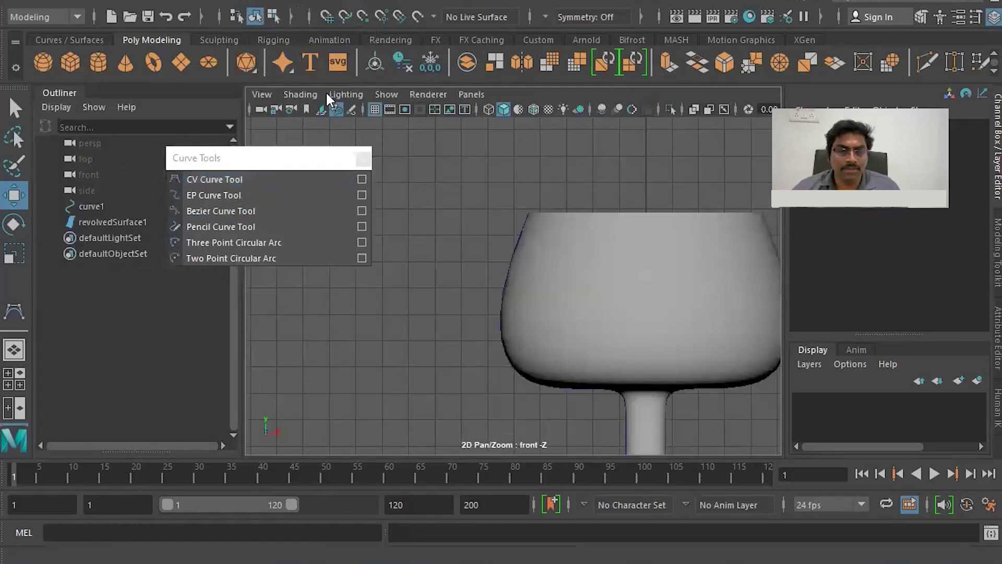
Select curve1 in the Outliner and put it into Control Vertex editing mode
drag(261, 157, 371, 42)
scroll(639, 252, down, 5)
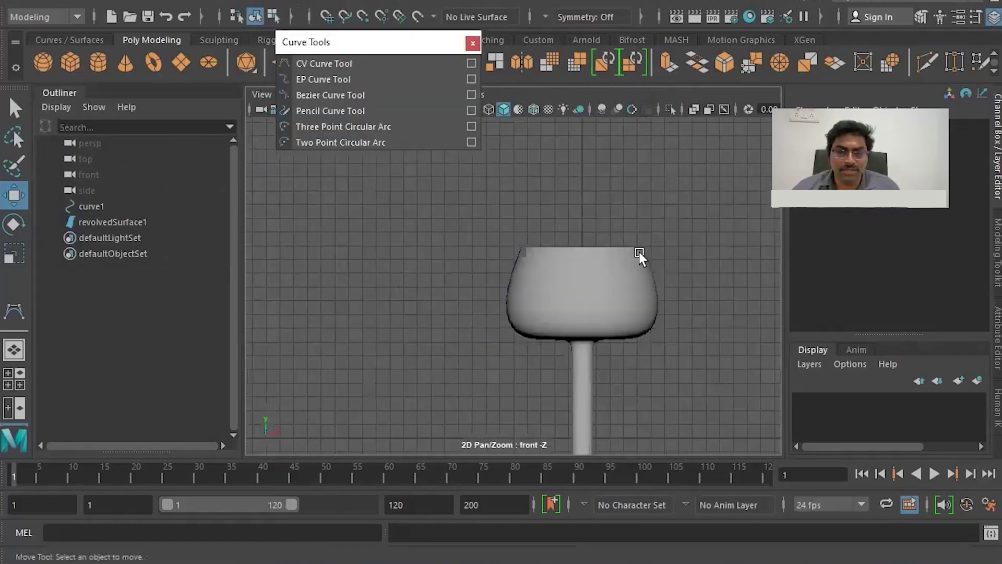
scroll(639, 253, down, 3)
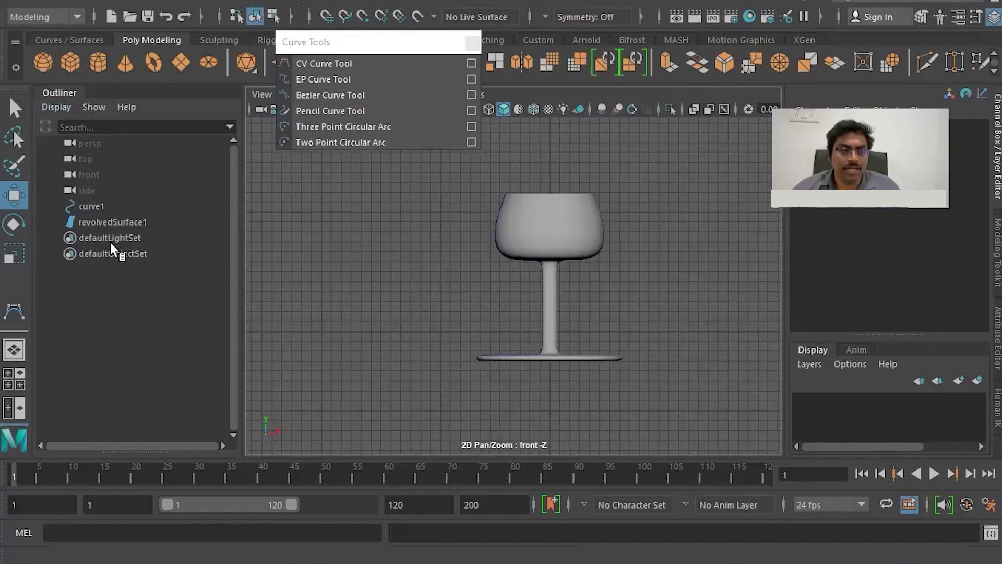
click(95, 205)
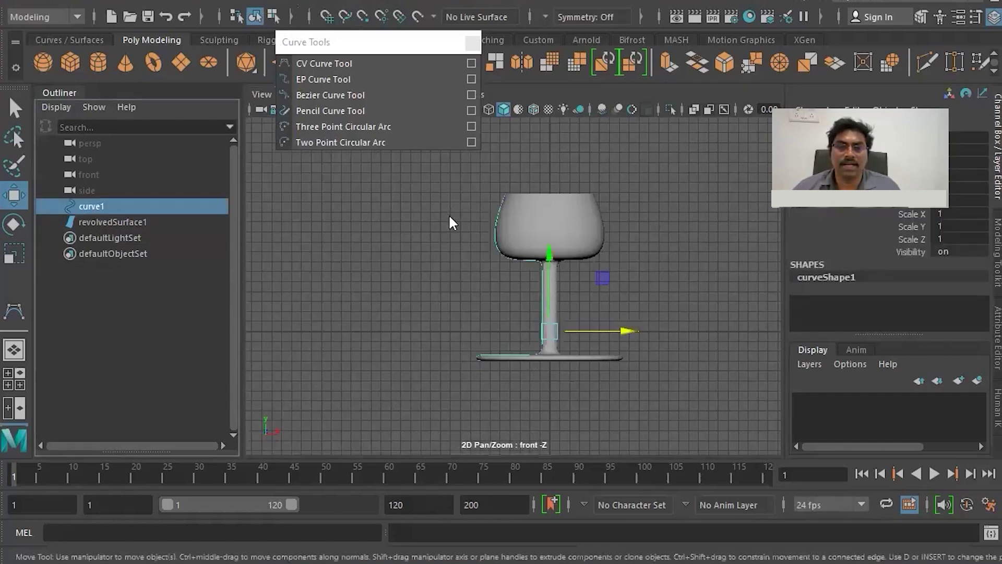
right_drag(450, 194, 355, 201)
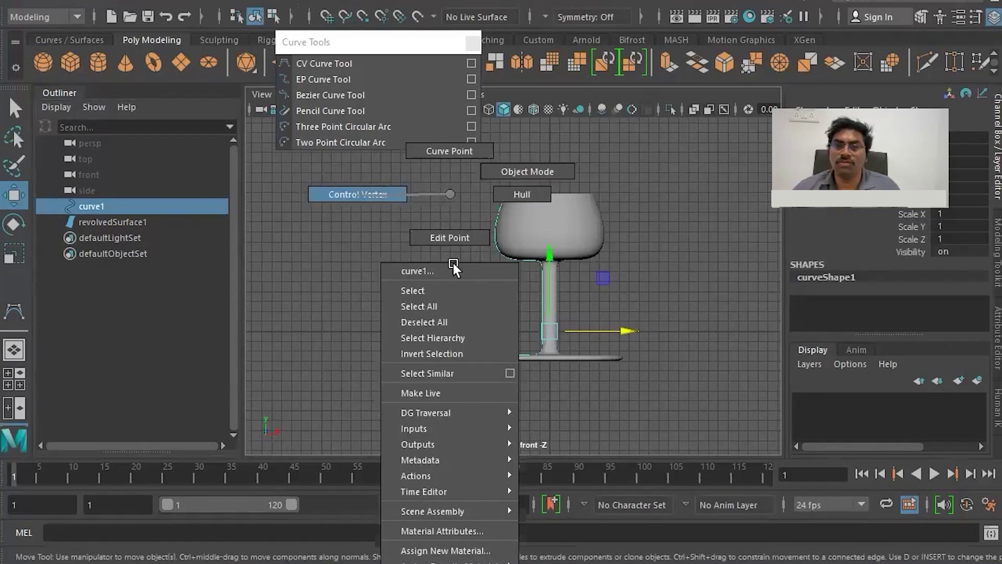
Drag curve1's bowl control vertices along X, then nudge a stem point inward
scroll(458, 284, up, 5)
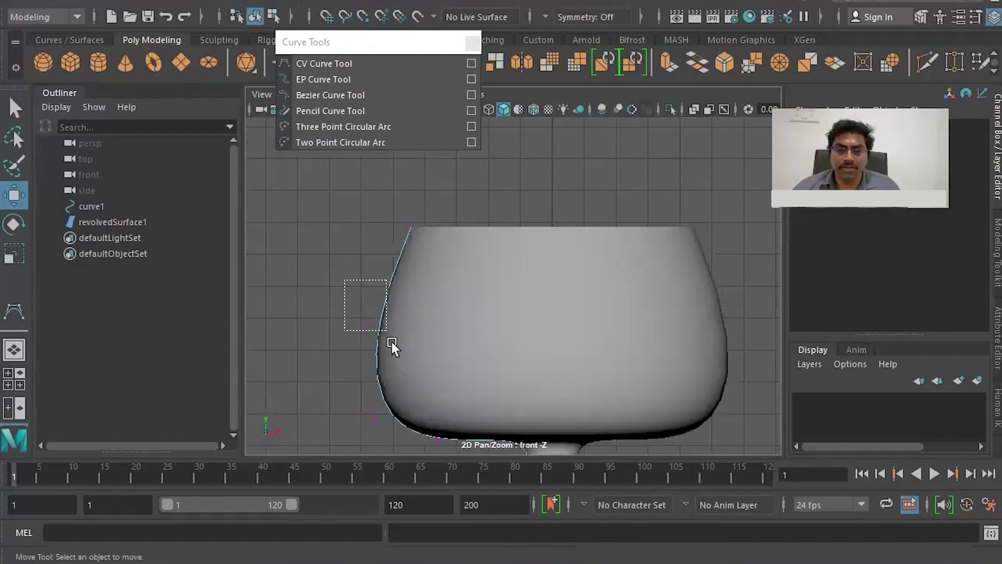
drag(391, 341, 392, 341)
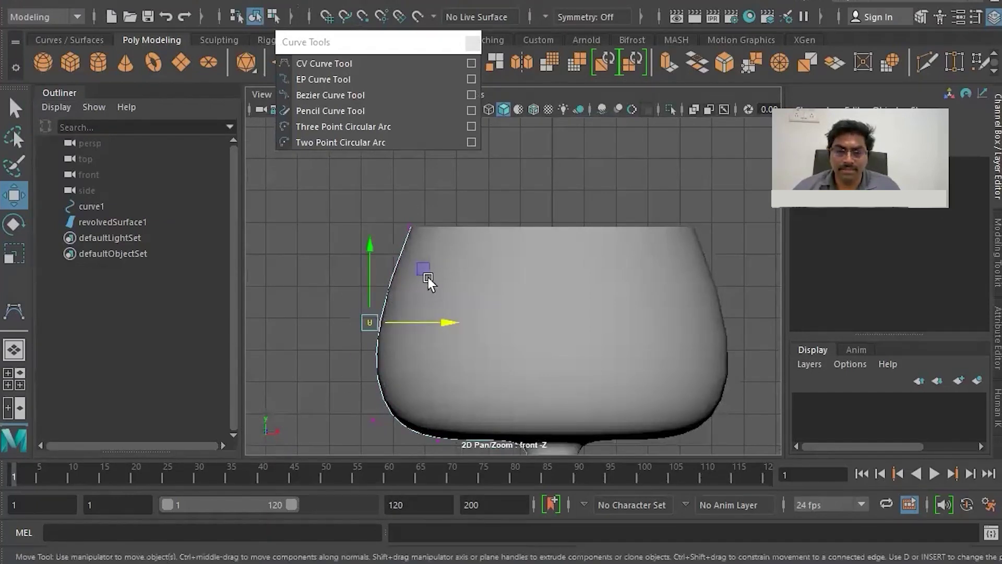
alt+middle_drag(429, 277, 415, 309)
alt+middle_drag(525, 368, 544, 284)
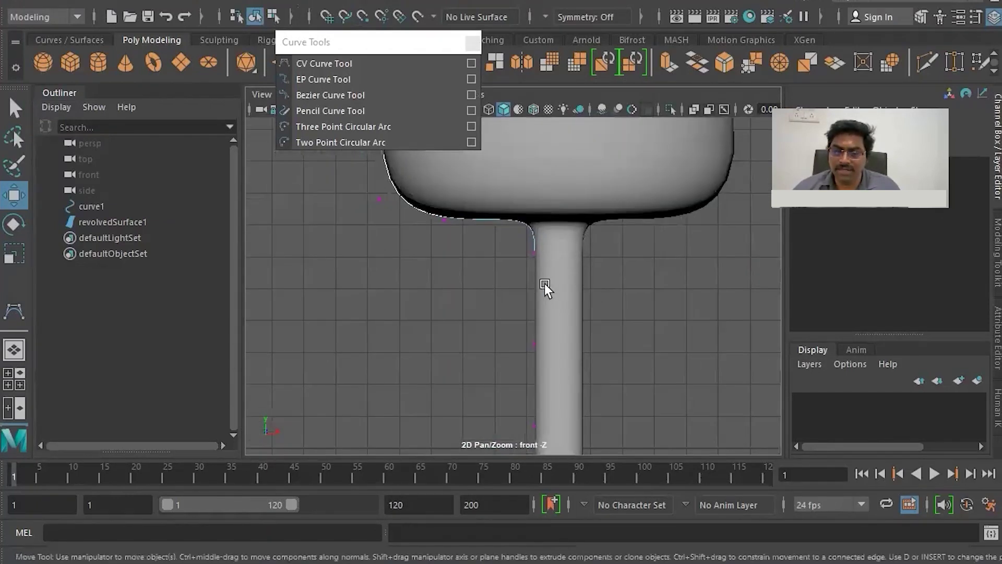
scroll(544, 283, down, 5)
scroll(543, 261, up, 5)
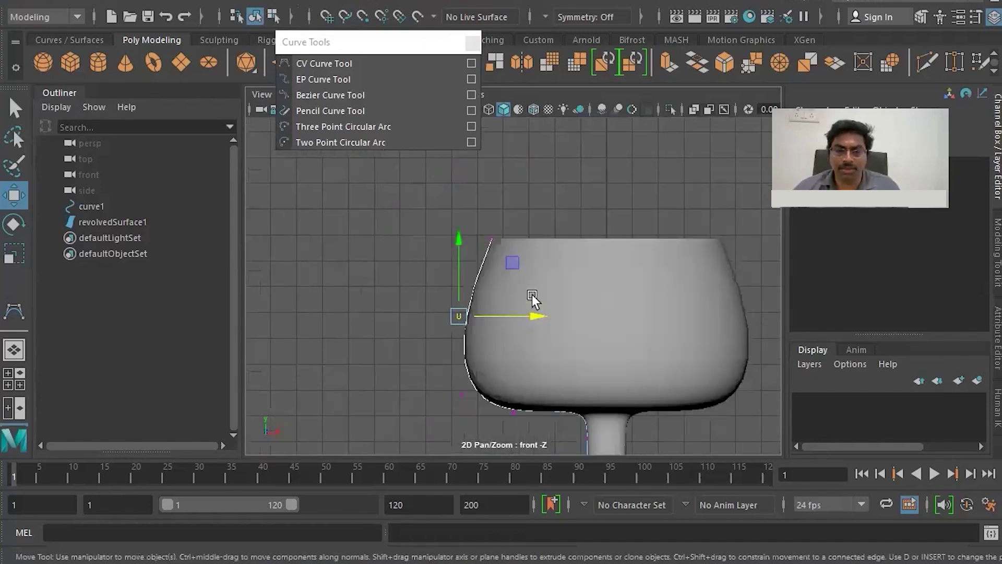
scroll(574, 261, up, 5)
alt+middle_drag(595, 240, 441, 258)
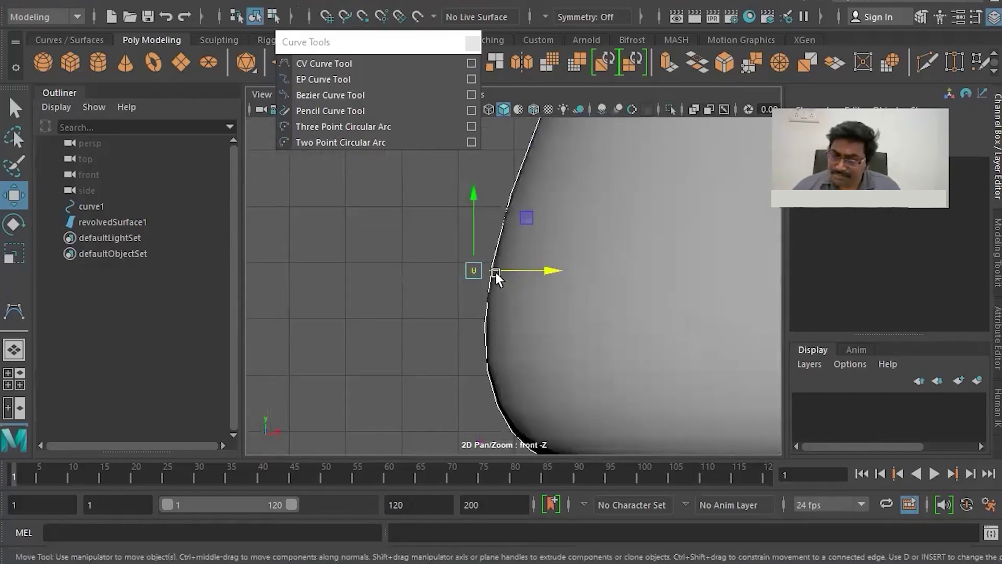
drag(547, 268, 536, 267)
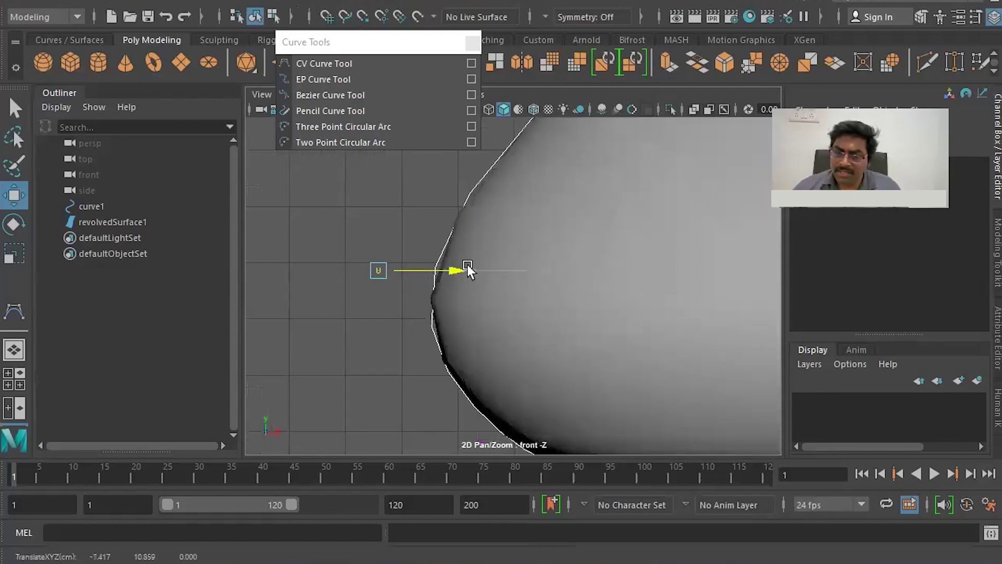
drag(617, 260, 546, 263)
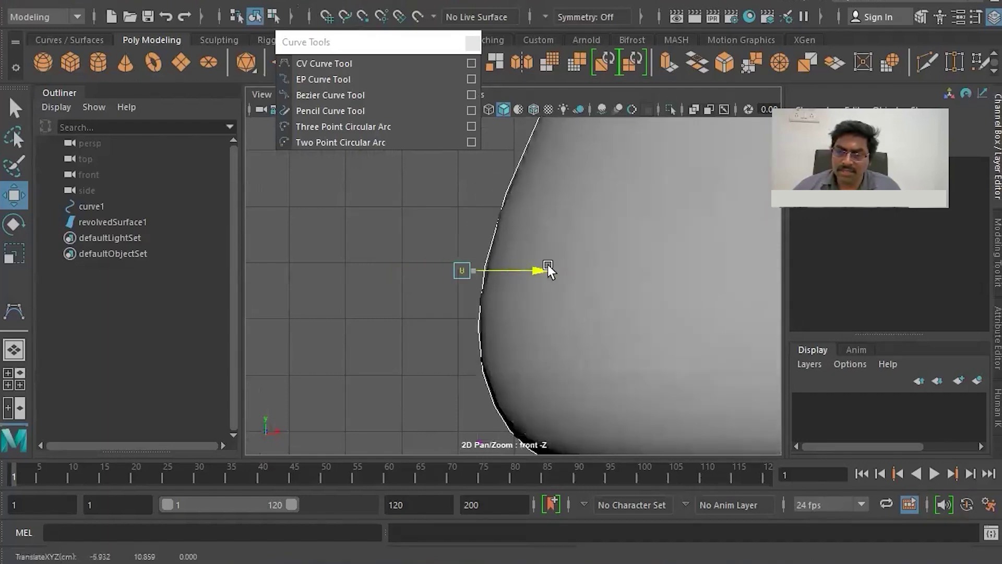
scroll(554, 276, down, 5)
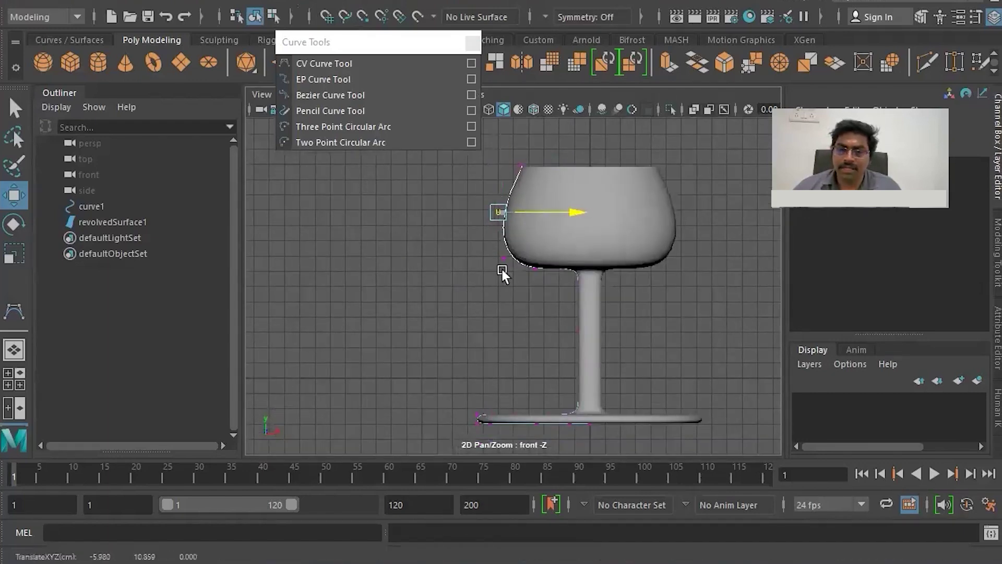
mouse_move(576, 271)
mouse_down()
mouse_move(587, 295)
mouse_move(609, 284)
mouse_up()
Pull stem control vertices inward for a bulge and raise a point near the foot
click(580, 366)
drag(620, 366, 613, 361)
click(564, 412)
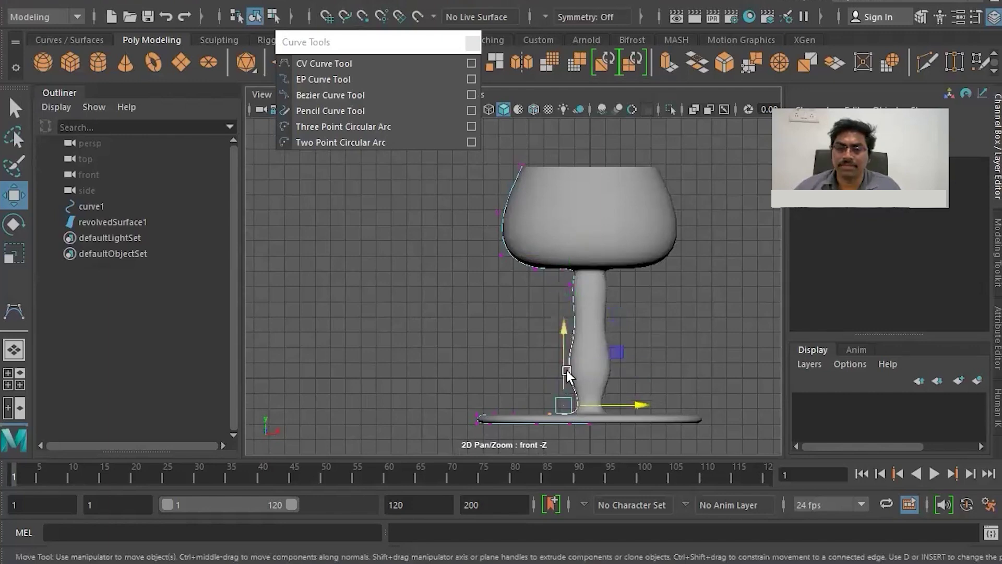
drag(566, 389, 565, 367)
scroll(575, 269, up, 5)
scroll(517, 202, down, 1)
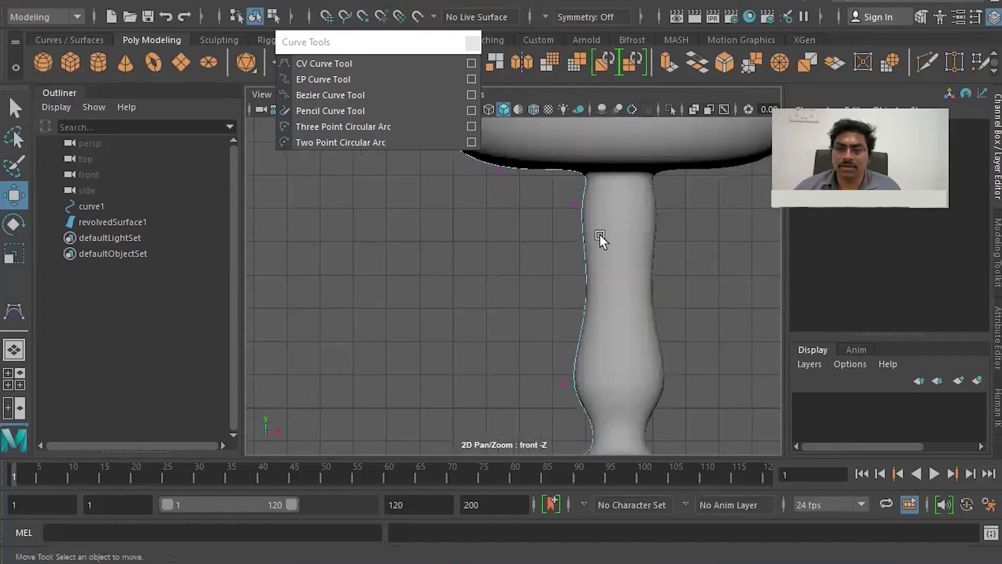
click(575, 204)
drag(603, 203, 599, 203)
Lower the bowl-stem junction point so the bowl's underside sits lower
click(560, 168)
drag(560, 130, 561, 142)
click(468, 208)
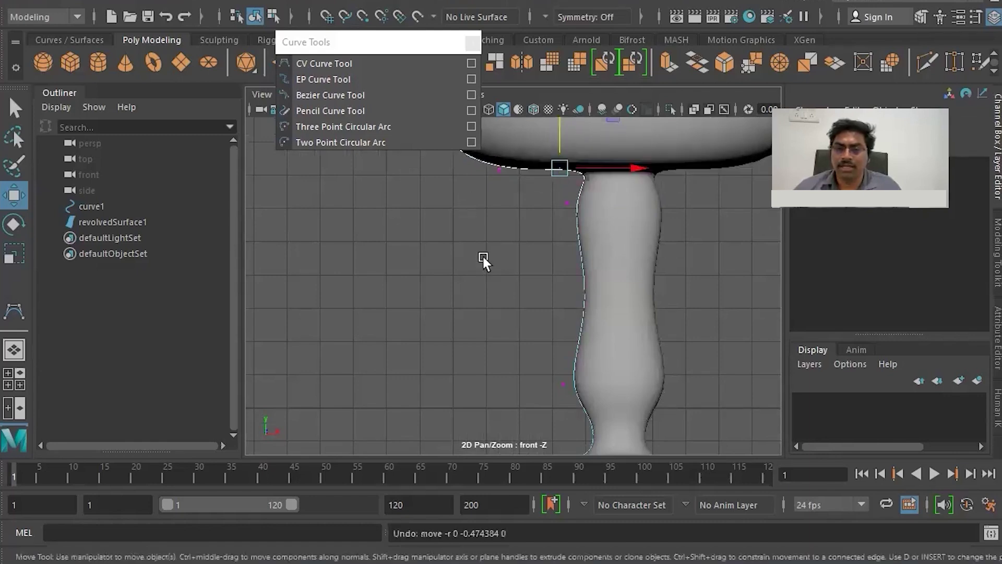
scroll(485, 254, down, 3)
scroll(501, 261, down, 2)
scroll(554, 263, up, 4)
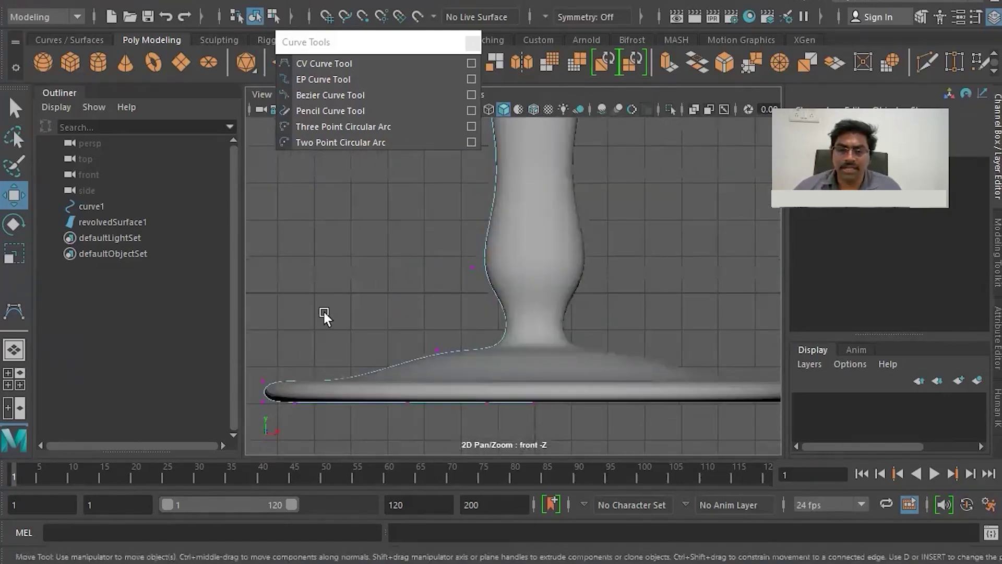
Raise the base's outer edge and reselect the whole revolvedSurface1
drag(294, 345, 313, 390)
middle_drag(308, 341, 308, 320)
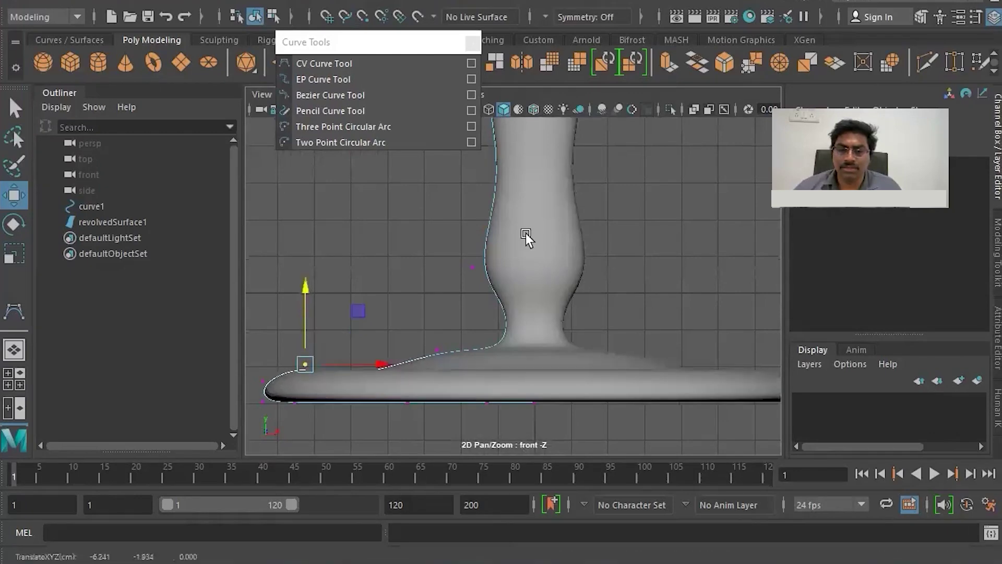
right_drag(527, 256, 524, 277)
scroll(600, 196, down, 5)
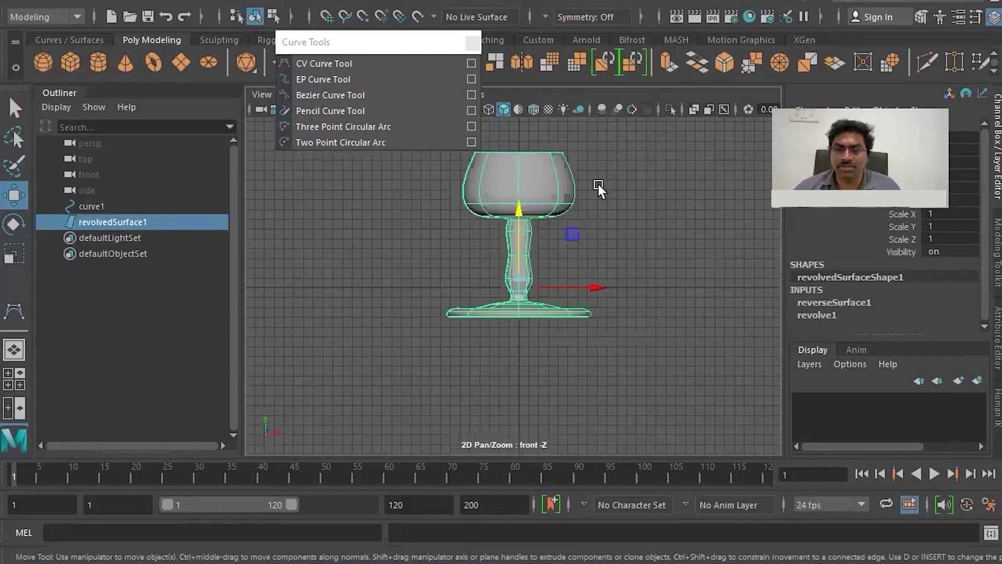
Return to the perspective view and delete the profile curve curve1
key(space)
key(space)
scroll(560, 228, up, 3)
scroll(540, 244, down, 1)
scroll(491, 256, up, 4)
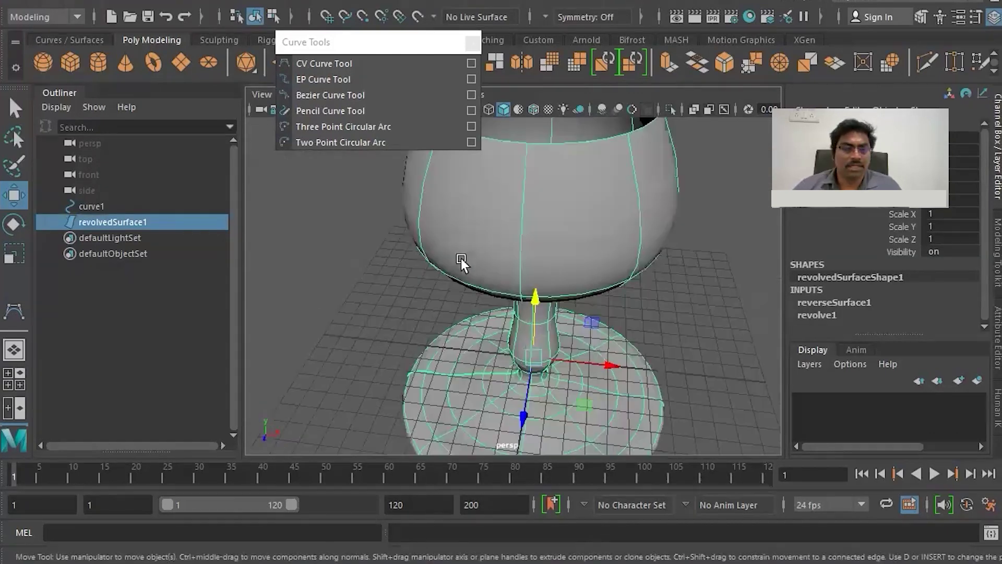
click(91, 207)
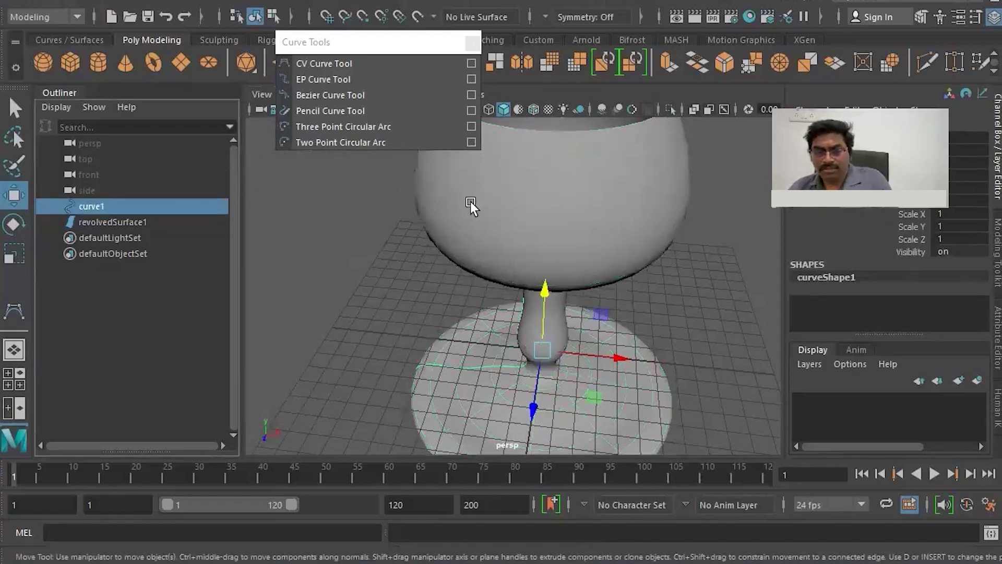
scroll(471, 203, down, 4)
key(Delete)
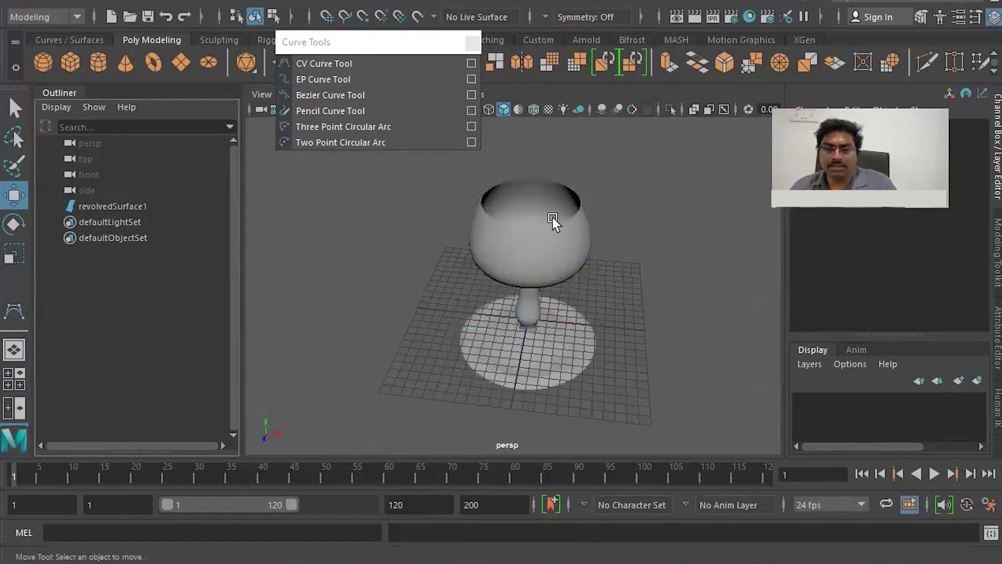
Select the glass surface and switch it to component editing
scroll(592, 282, up, 4)
click(562, 273)
scroll(532, 252, down, 6)
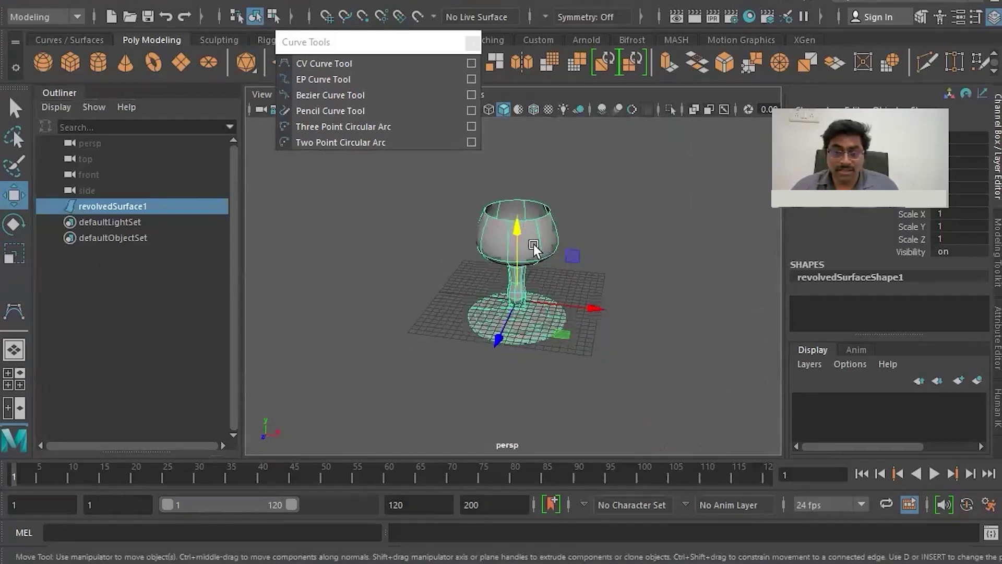
scroll(534, 293, up, 4)
scroll(511, 215, down, 4)
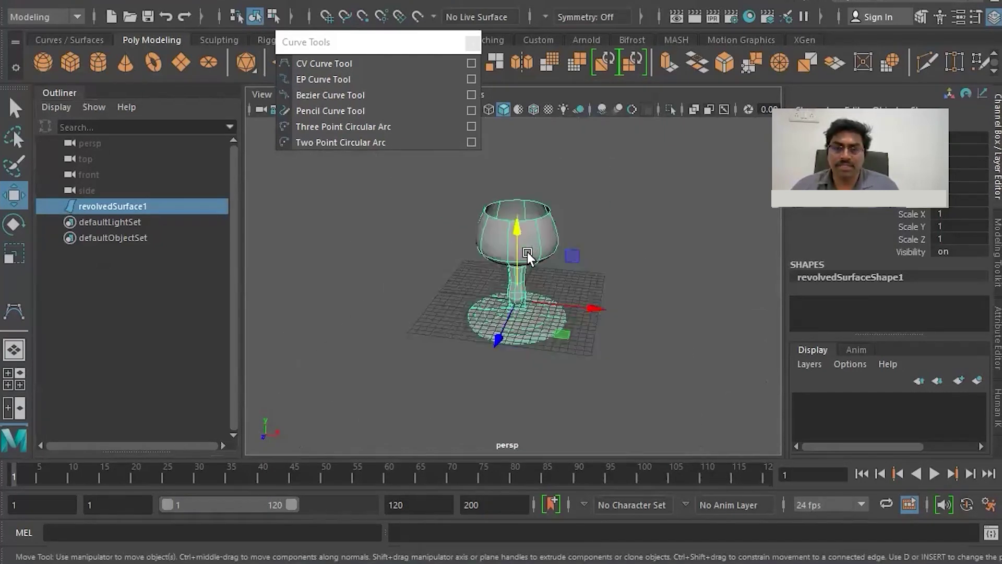
scroll(525, 274, down, 2)
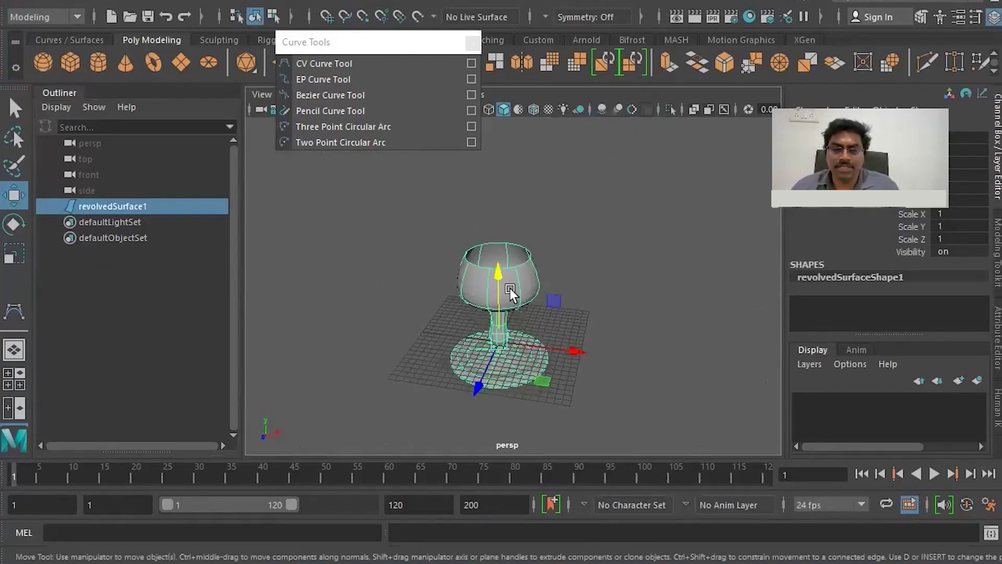
shift+right_drag(512, 289, 503, 260)
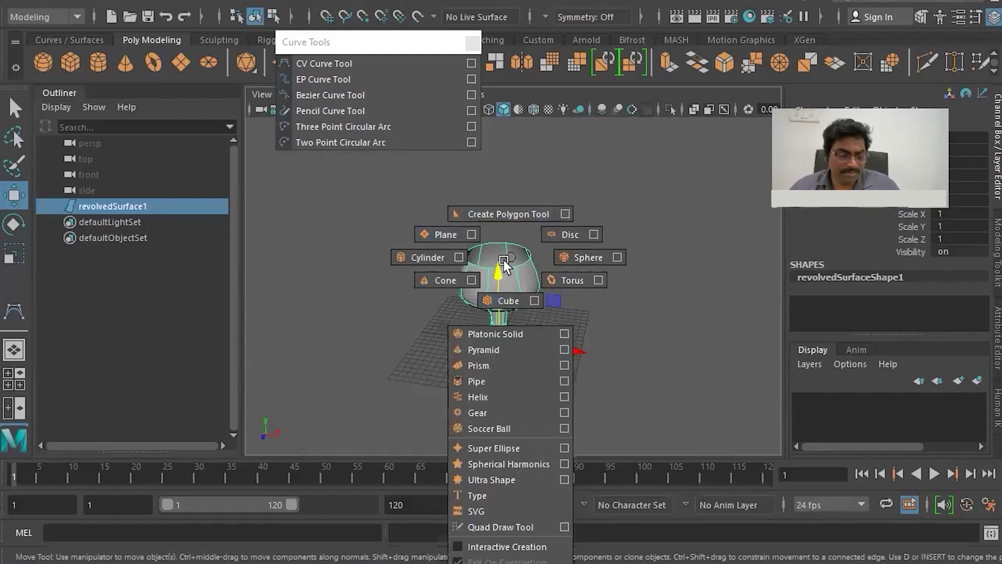
right_drag(524, 271, 447, 173)
scroll(534, 296, up, 3)
scroll(512, 323, down, 2)
scroll(512, 323, up, 2)
Pick an isoparm partway down the cup and add it with Insert Isoparms
right_drag(512, 178, 500, 137)
scroll(477, 220, up, 2)
drag(474, 217, 476, 294)
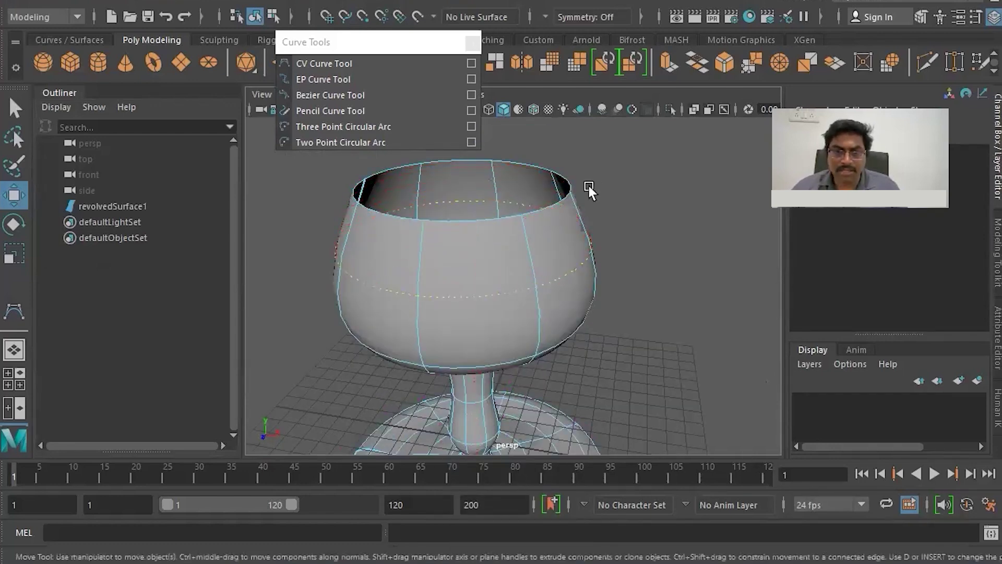
key(space)
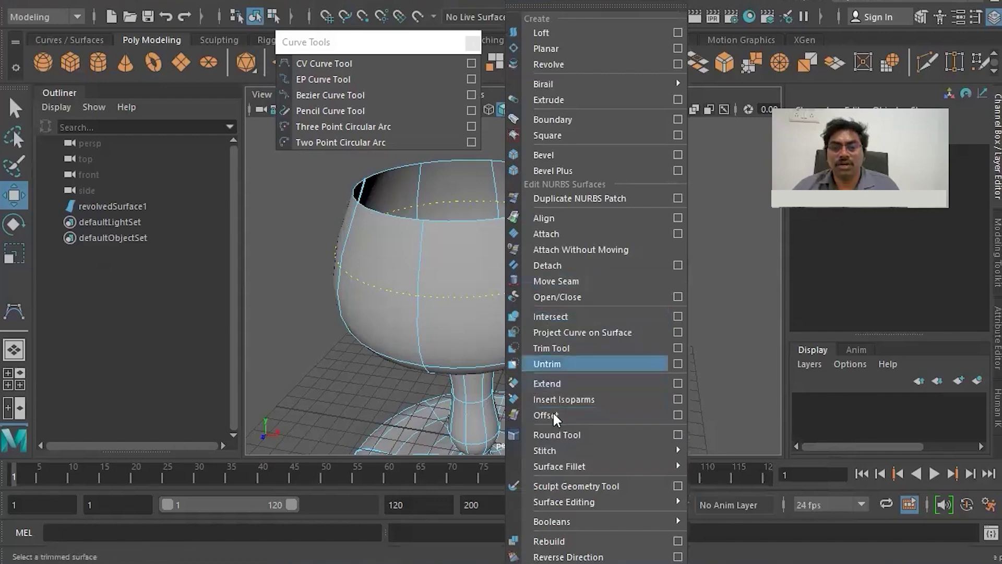
click(571, 409)
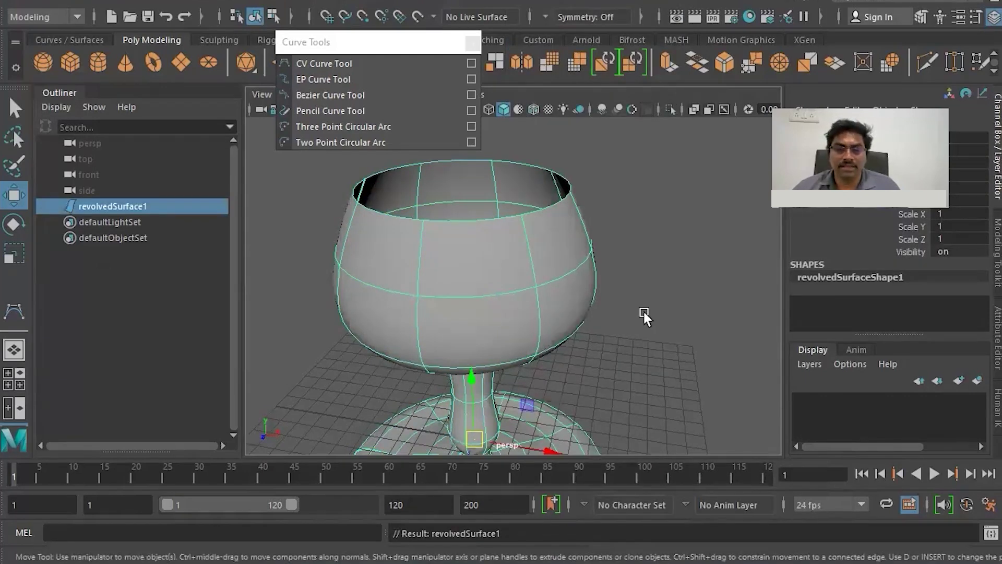
Move the goblet up and left to X -7.992, Y 3.885
scroll(644, 311, down, 5)
drag(494, 265, 499, 237)
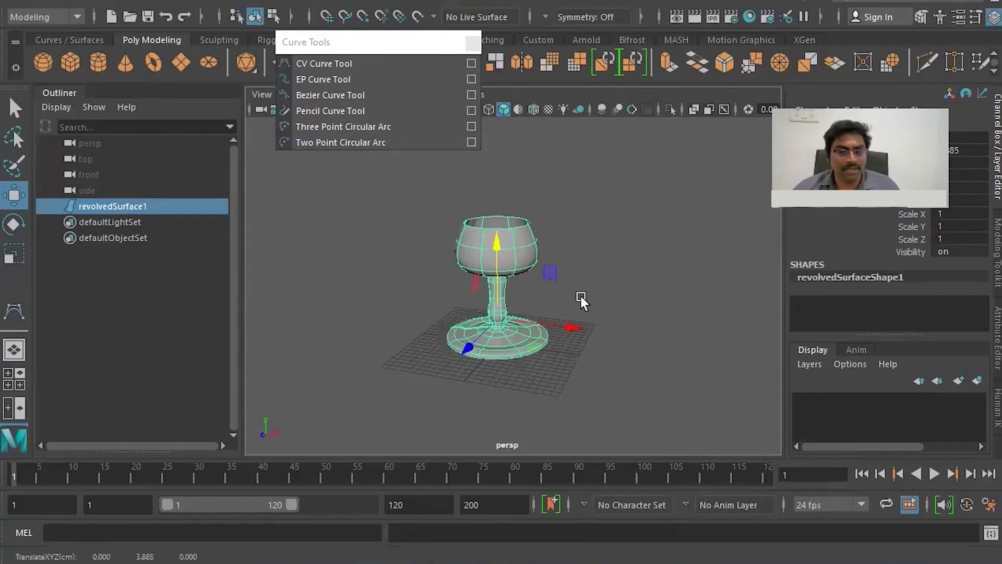
scroll(583, 310, up, 2)
scroll(573, 307, up, 3)
scroll(572, 306, down, 5)
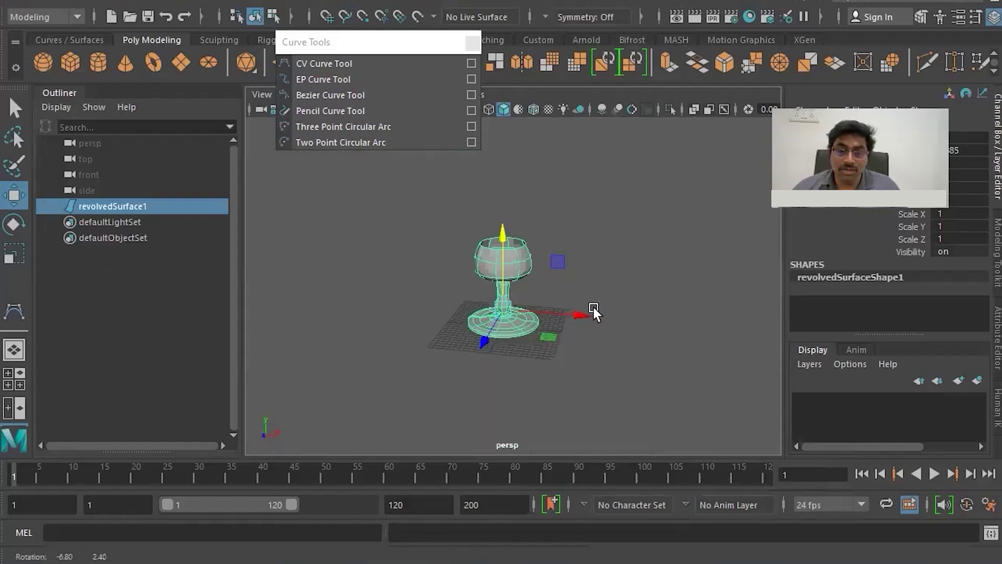
drag(581, 315, 543, 313)
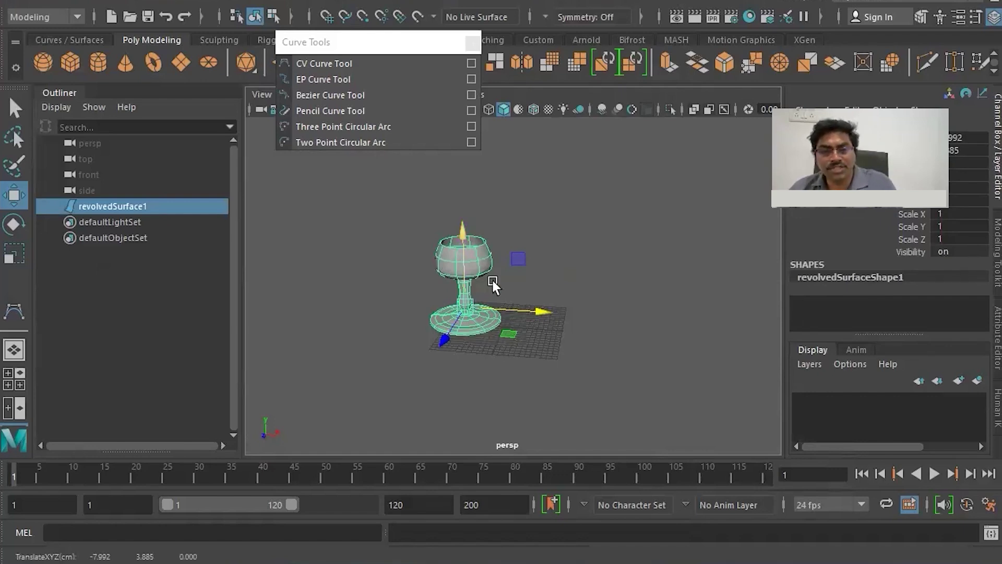
click(151, 2)
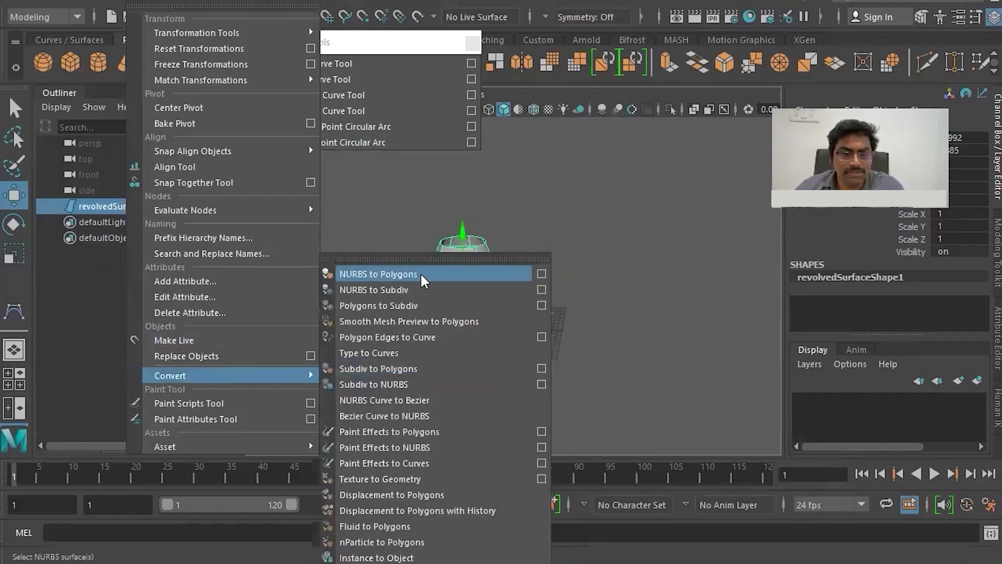
Convert the goblet with NURBS to Polygons set to Quads, then move nurbsToPoly1 right
click(542, 273)
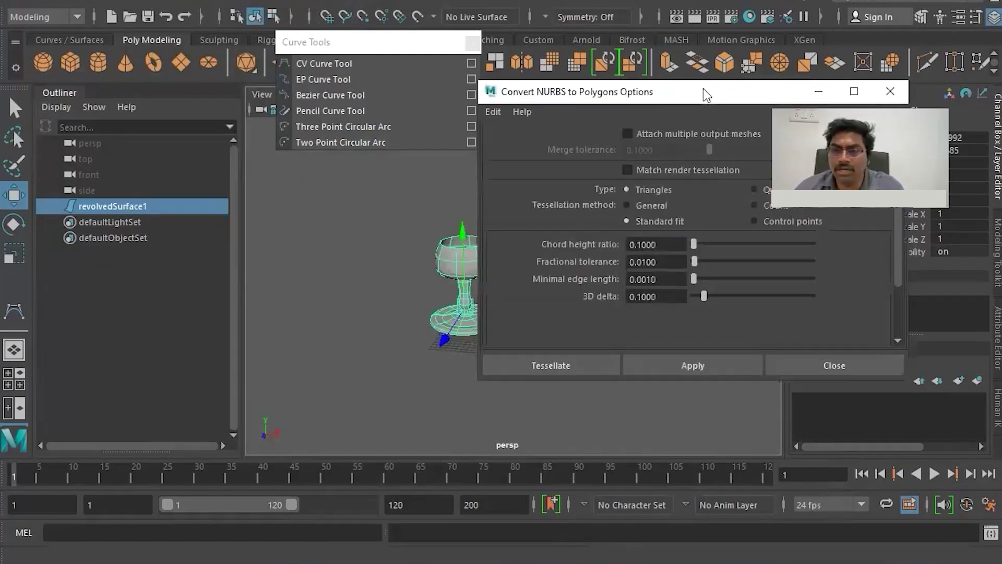
drag(703, 89, 264, 83)
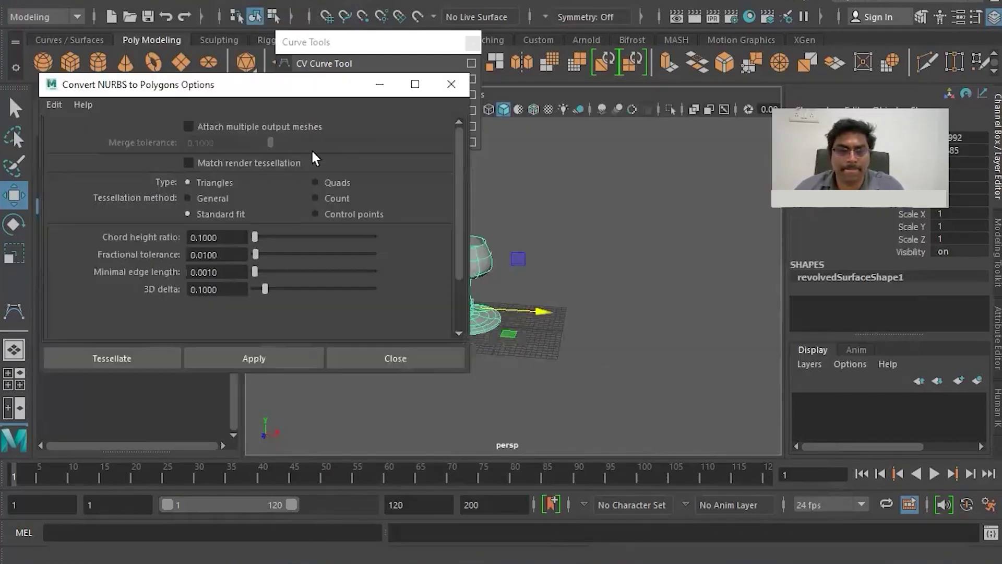
click(334, 180)
click(241, 358)
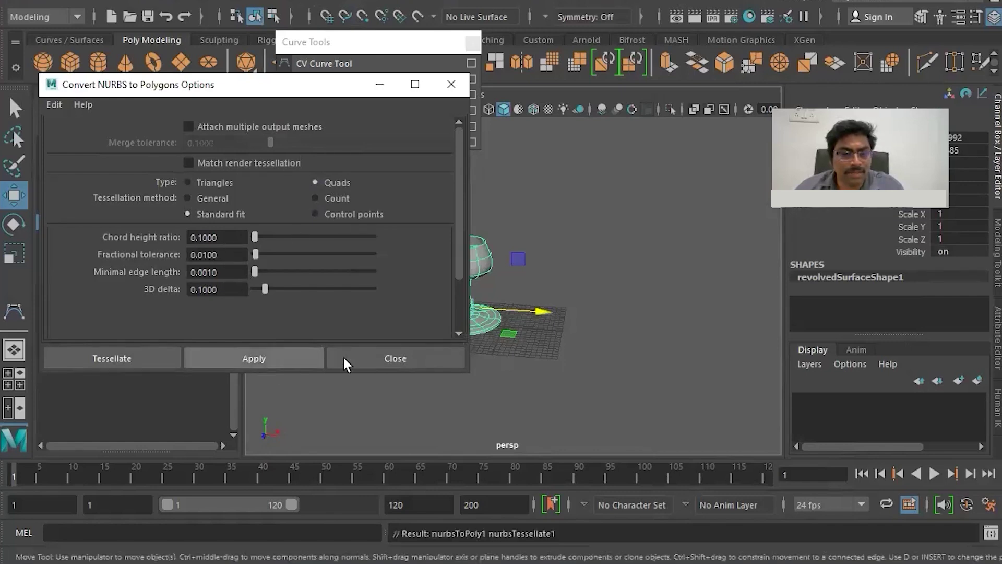
drag(538, 333, 659, 335)
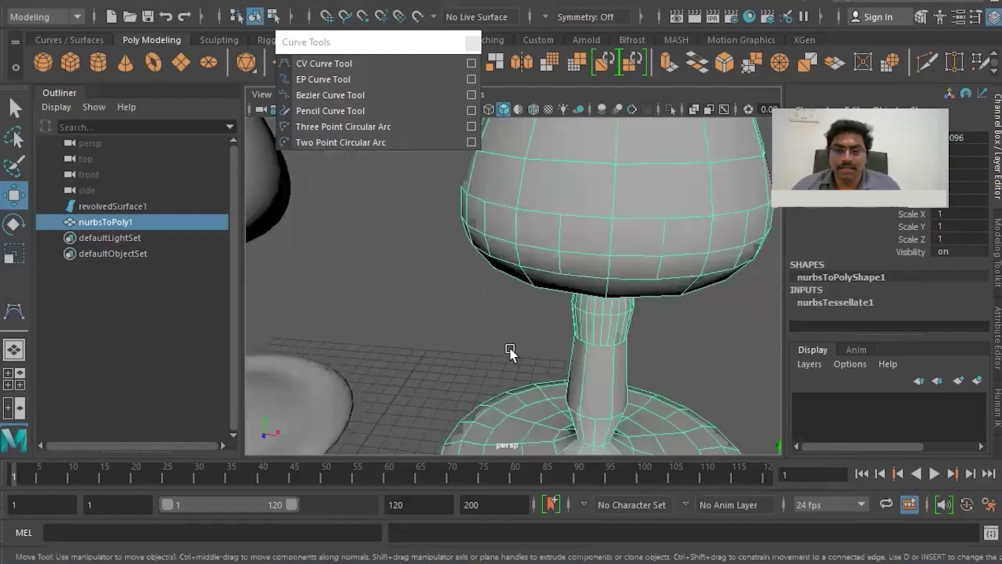
Create two polygon cubes, pCube1 and pCube2, from the Shift+right-click menu
alt+drag(499, 380, 518, 274)
scroll(524, 282, up, 5)
mouse_move(512, 337)
alt+mouse_down()
mouse_move(521, 308)
mouse_move(553, 282)
alt+mouse_up()
scroll(521, 308, down, 5)
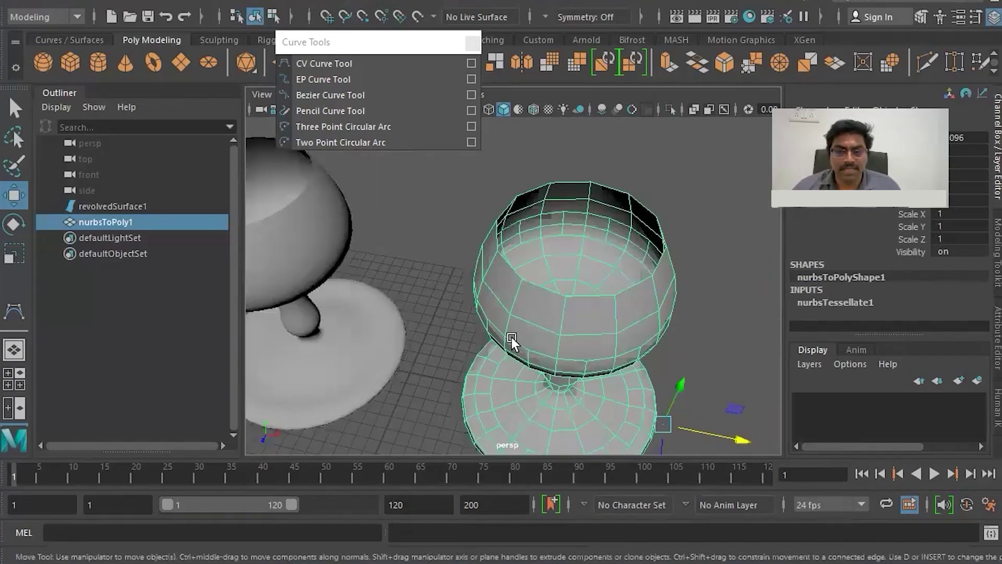
scroll(554, 281, up, 5)
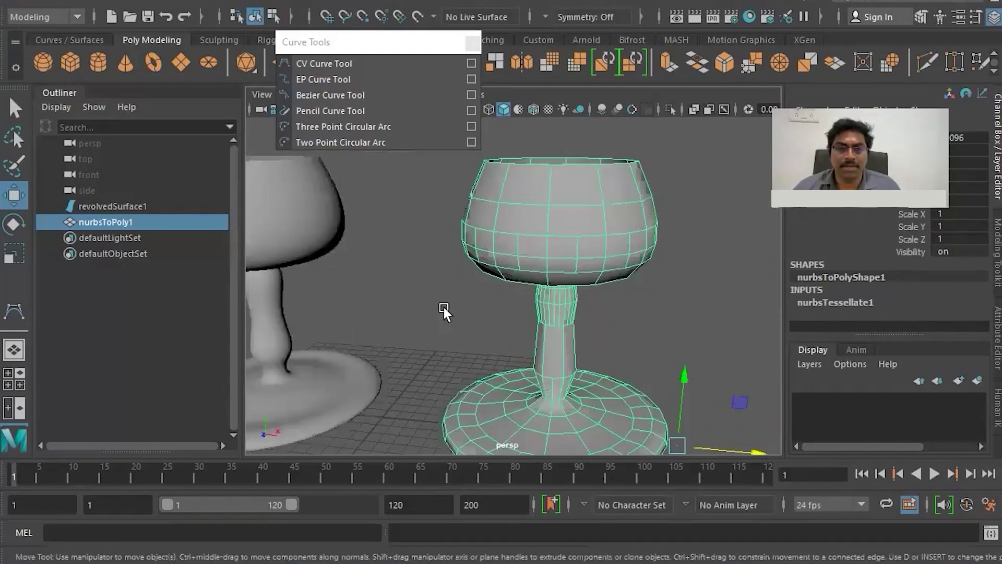
scroll(547, 314, down, 5)
scroll(547, 318, down, 3)
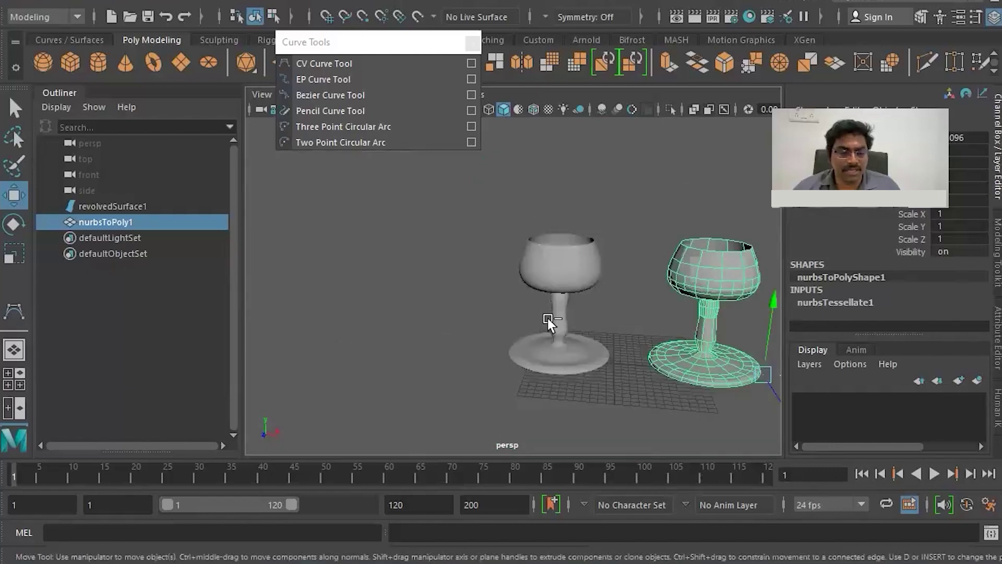
alt+middle_drag(548, 316, 466, 264)
click(465, 265)
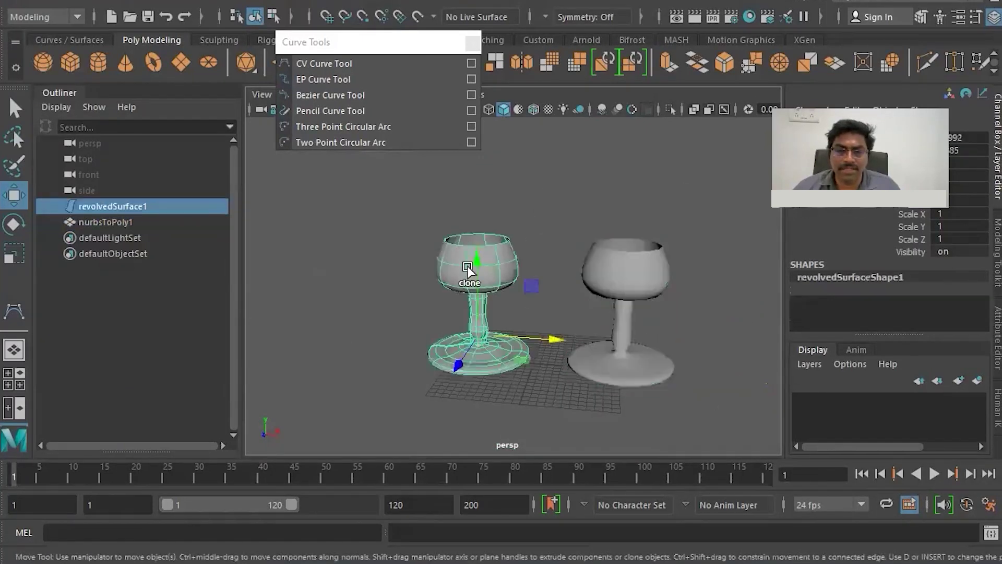
shift+right_click(468, 266)
click(459, 301)
click(492, 280)
shift+right_click(482, 273)
click(482, 293)
Select the polygon goblet nurbsToPoly1 and open its component marking menu
shift+click(471, 262)
shift+right_click(469, 262)
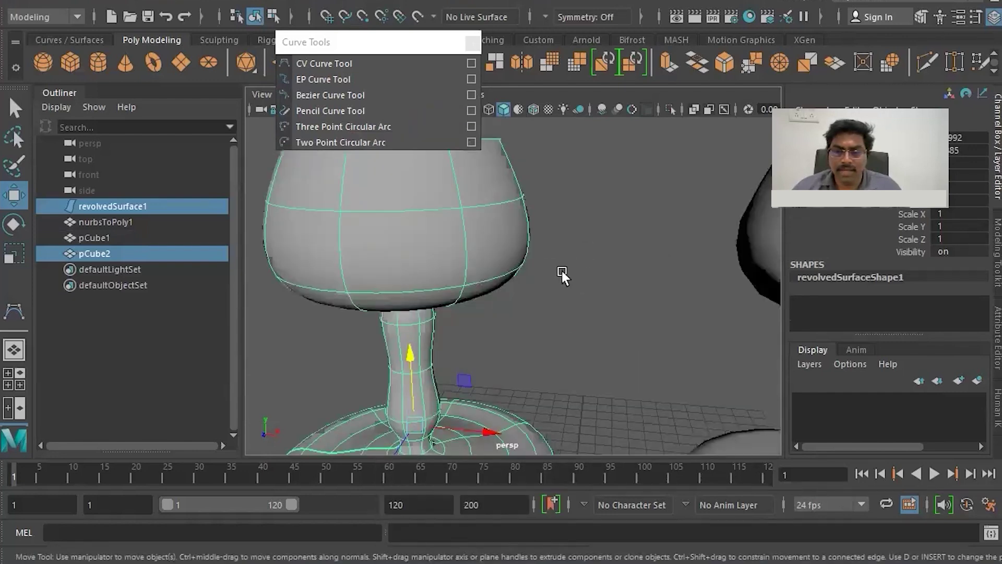
click(694, 275)
right_click(694, 274)
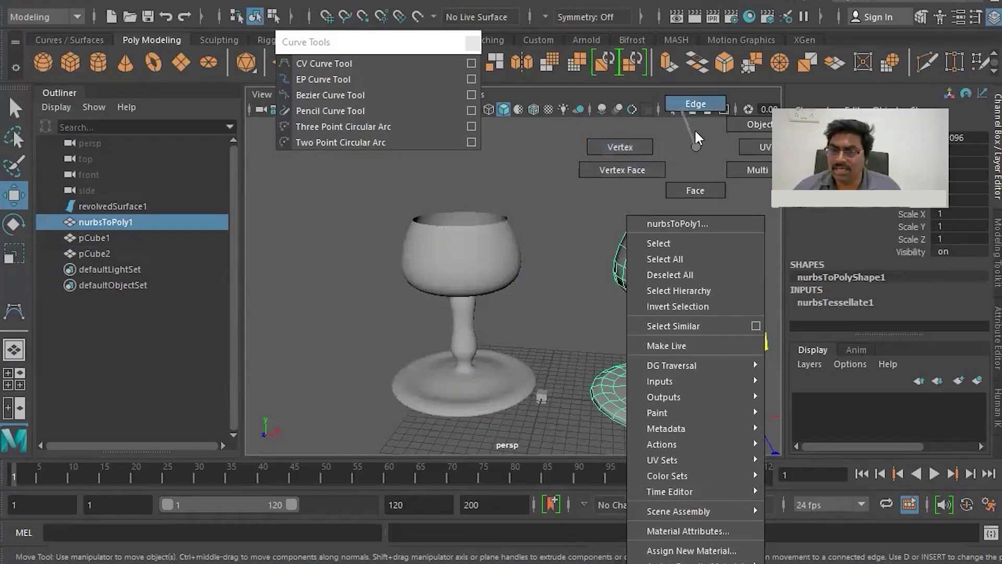
In Face mode, select a horizontal face loop around the goblet's bowl
click(690, 272)
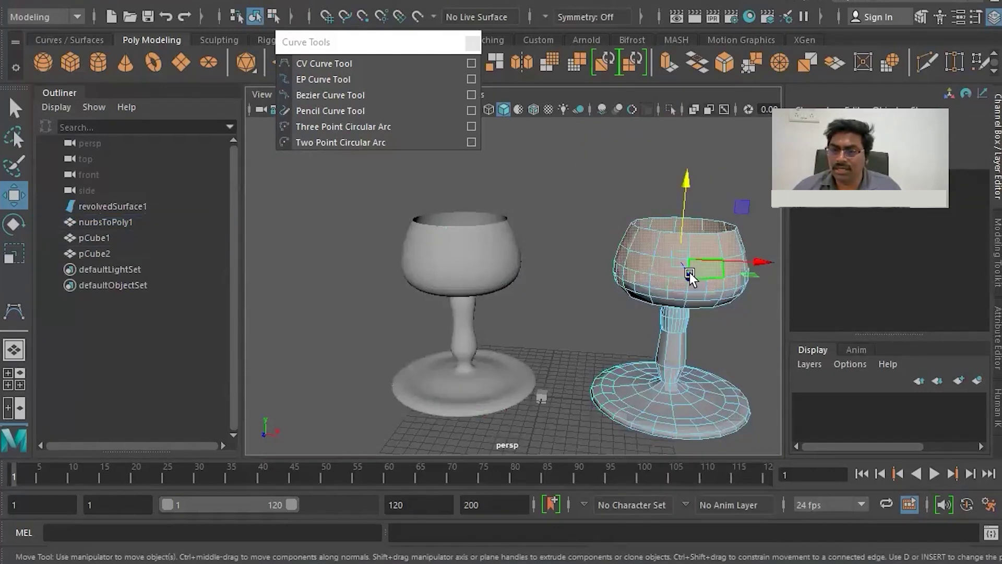
key(f)
drag(534, 252, 588, 209)
shift+click(674, 208)
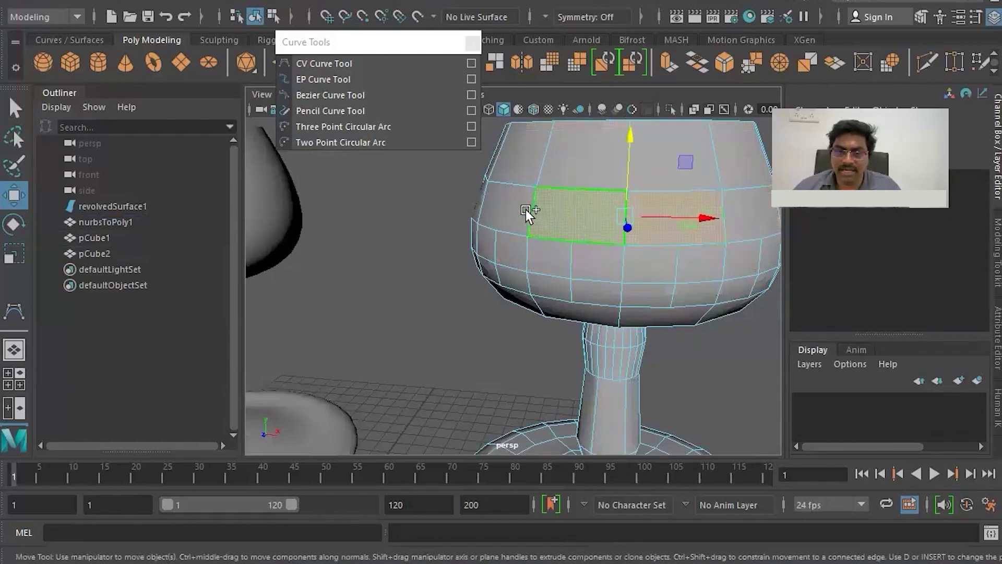
double_click(493, 214)
click(589, 212)
alt+drag(577, 285, 567, 214)
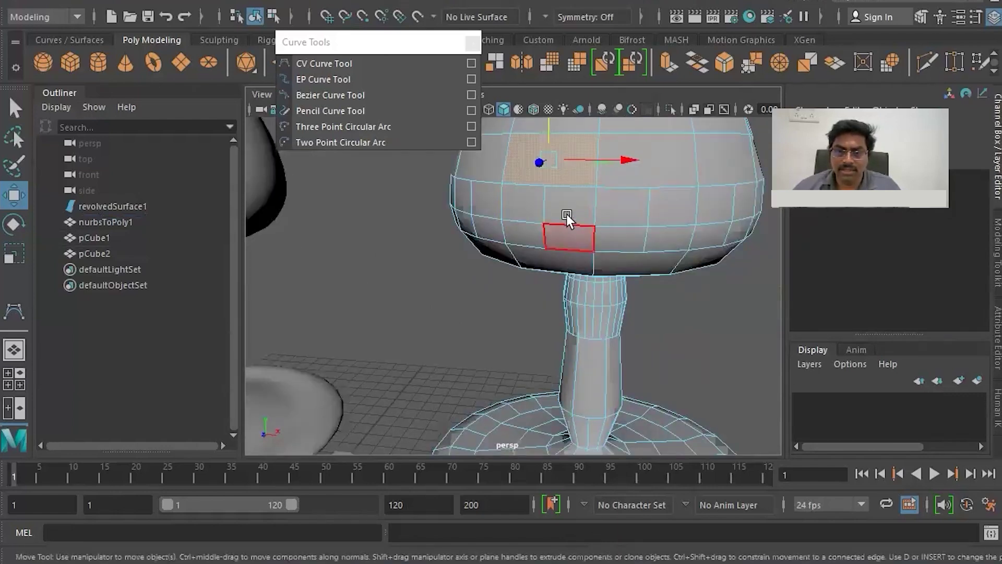
shift+double_click(547, 198)
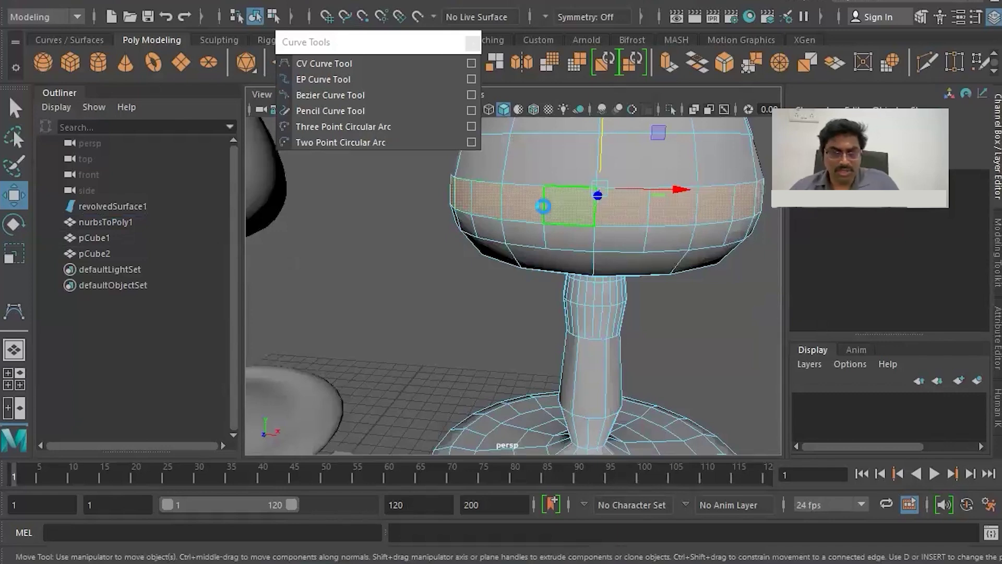
Extrude the face loop and pull it outward into a raised band
key(ctrl+e)
mouse_move(450, 242)
alt+mouse_down()
mouse_move(403, 291)
mouse_move(396, 253)
mouse_move(502, 165)
mouse_move(550, 198)
mouse_move(589, 197)
mouse_move(562, 193)
alt+mouse_up()
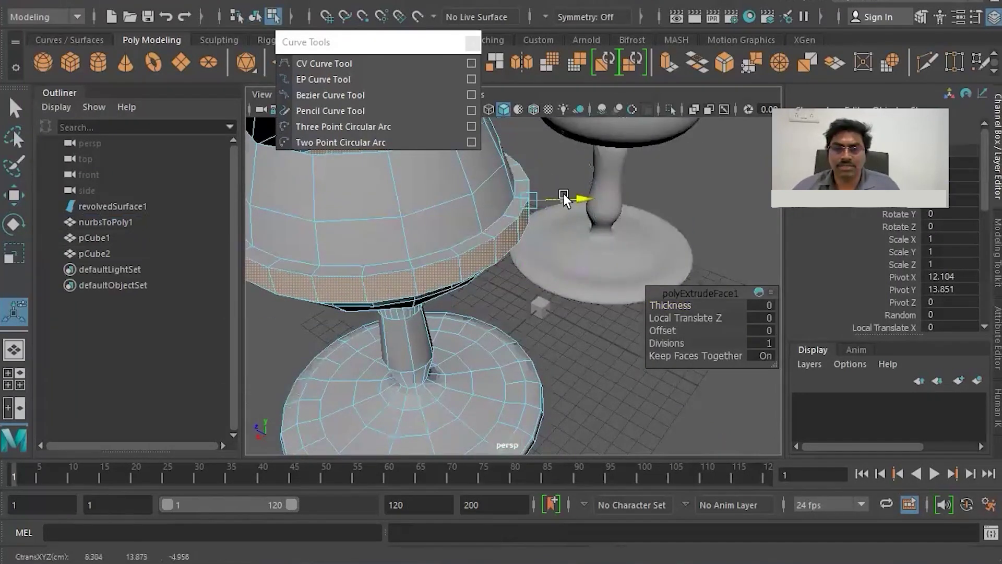
alt+drag(456, 263, 457, 206)
click(457, 206)
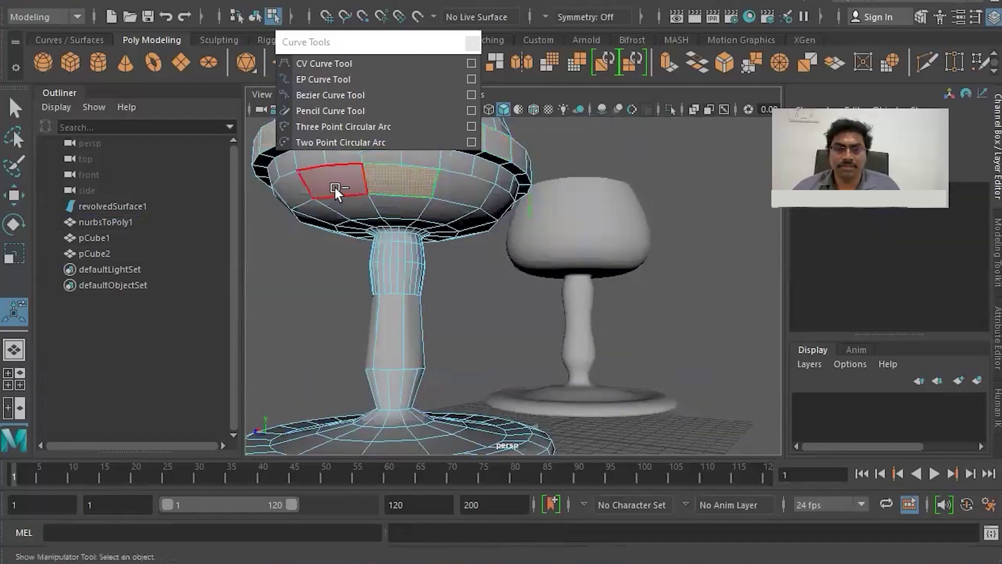
Extrude a second face loop to Local Translate Z 1.313, then reselect the left goblet
mouse_move(437, 217)
alt+mouse_down()
mouse_move(409, 218)
mouse_move(431, 242)
mouse_move(532, 258)
alt+mouse_up()
key(ctrl+e)
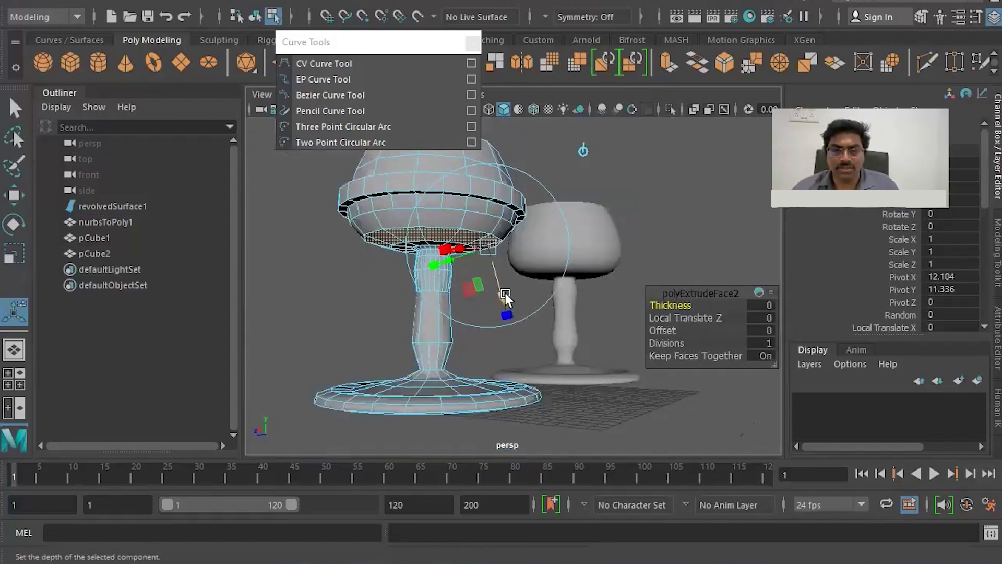
drag(505, 293, 510, 302)
alt+right_drag(537, 364, 378, 414)
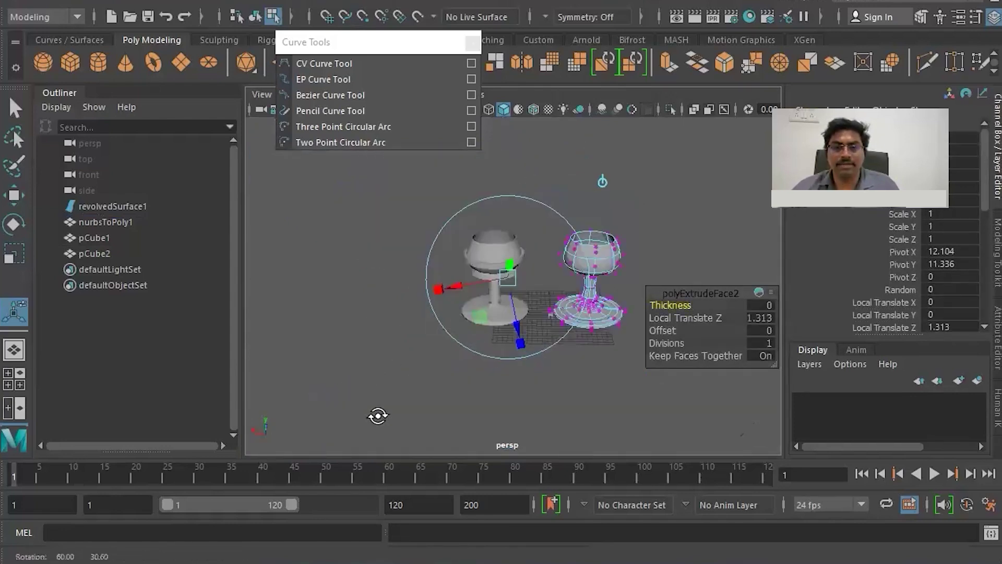
alt+drag(378, 414, 644, 381)
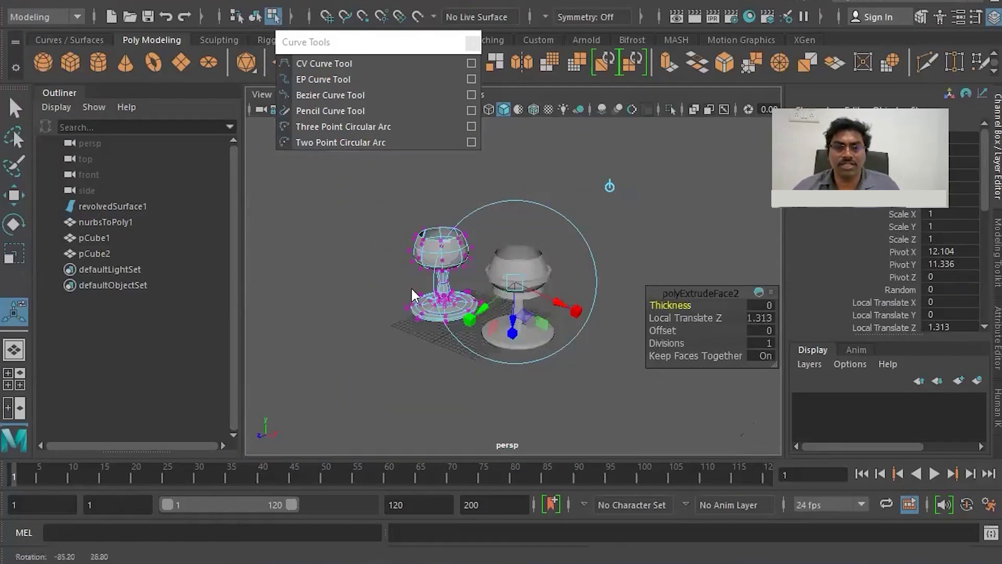
right_drag(411, 292, 412, 278)
mouse_move(416, 278)
alt+mouse_down()
mouse_move(513, 275)
mouse_move(383, 211)
mouse_move(648, 363)
alt+mouse_up()
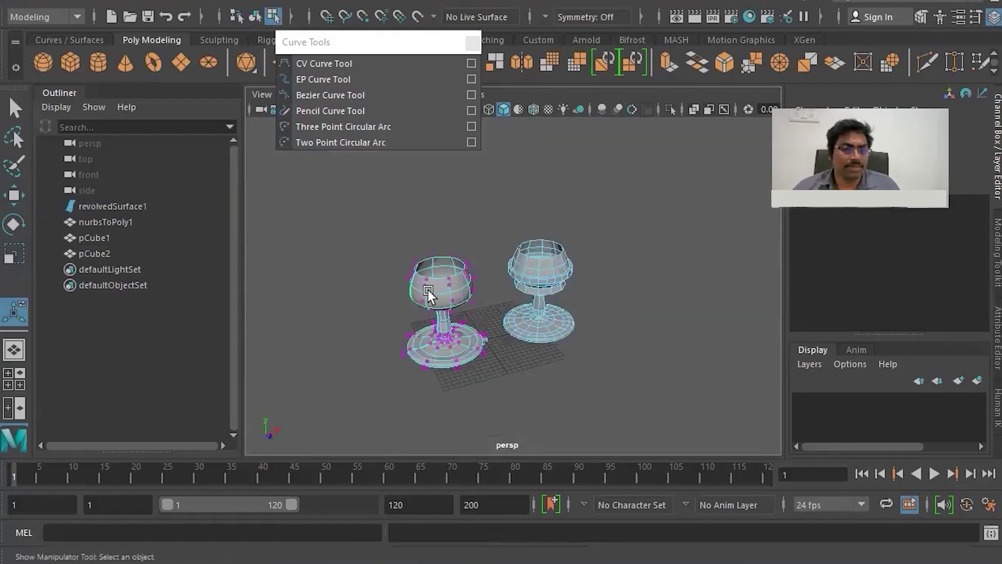
click(450, 298)
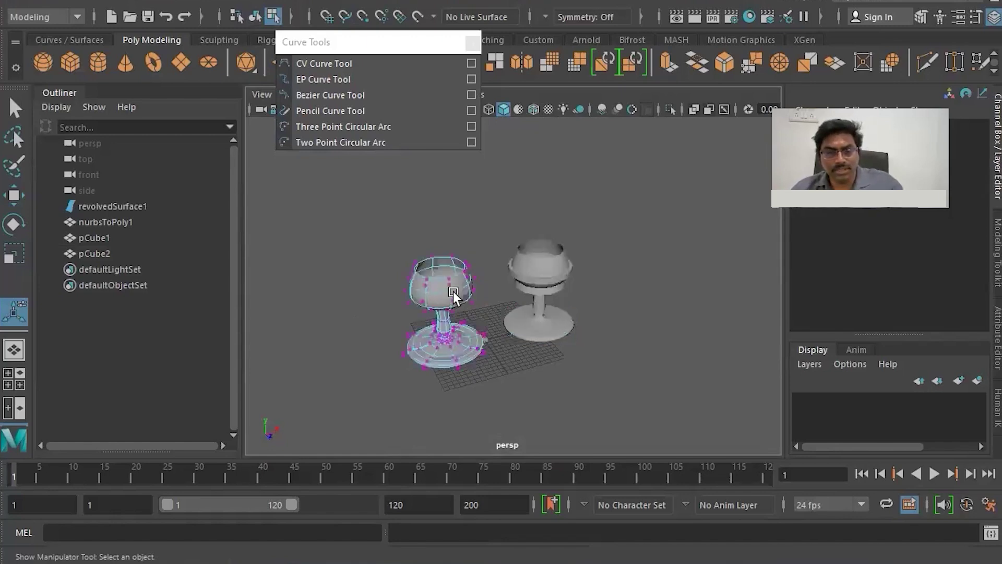
Select the polygon goblet and close the floating Curve Tools panel
right_click(450, 285)
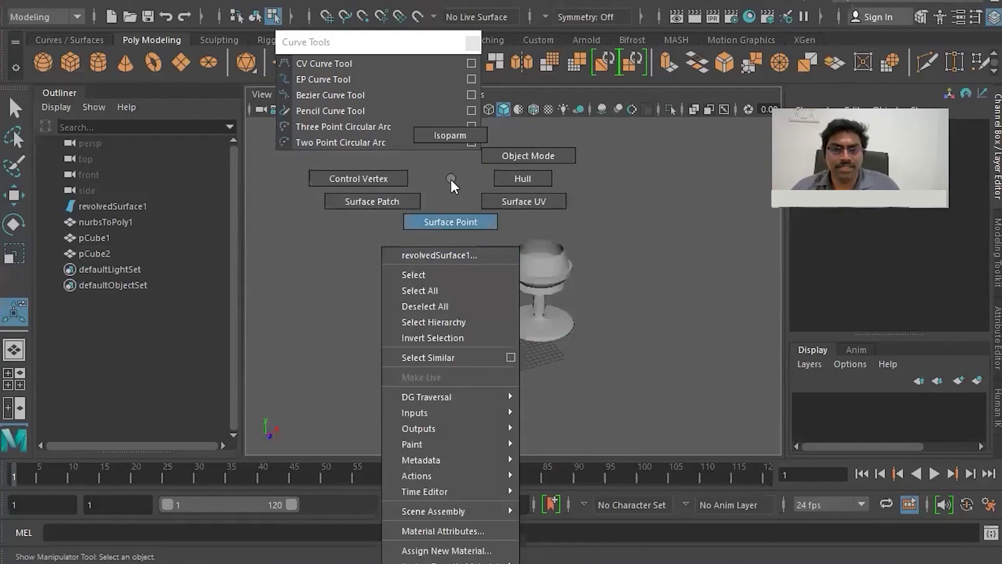
click(531, 263)
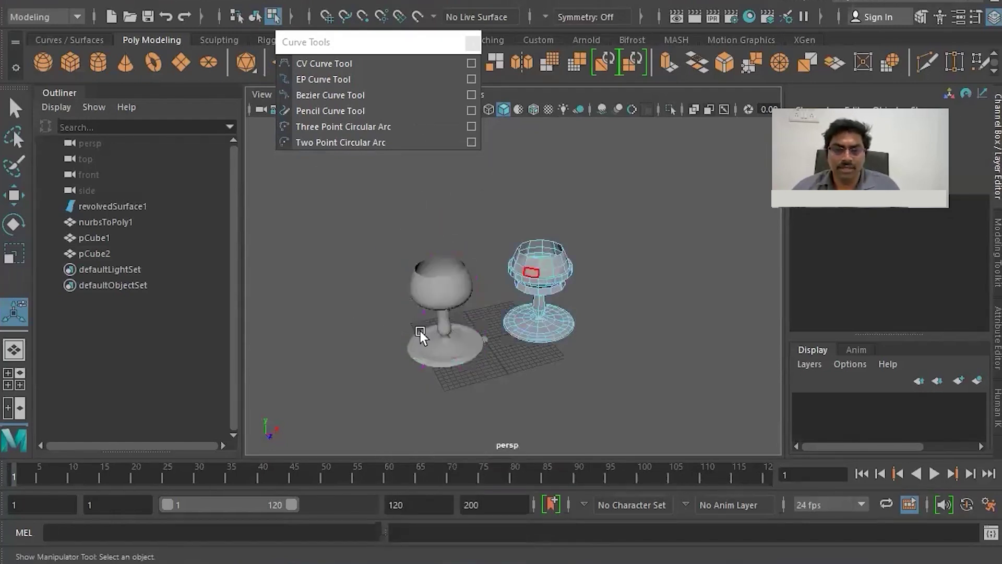
right_click(543, 282)
click(515, 281)
key(w)
scroll(514, 280, up, 3)
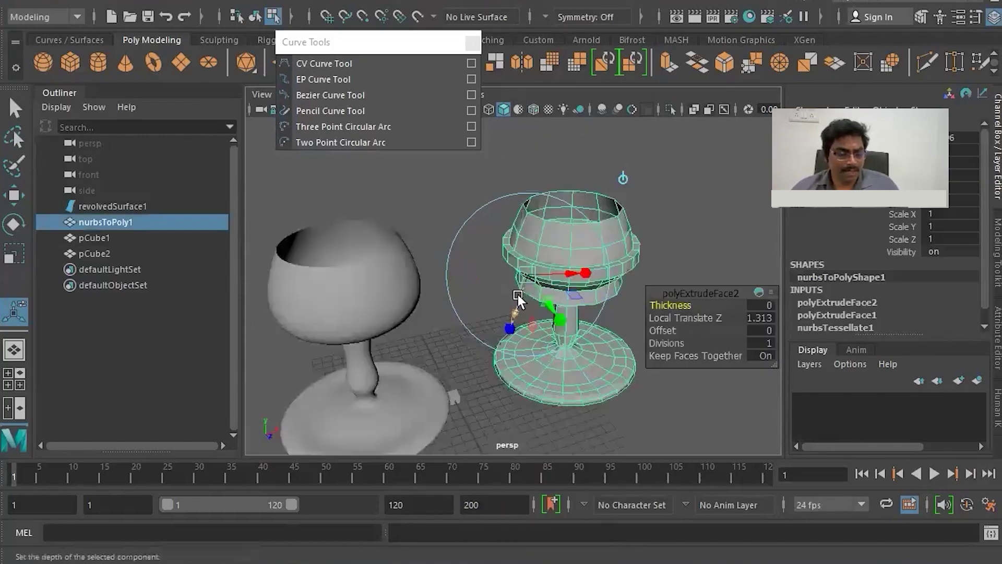
scroll(471, 247, down, 3)
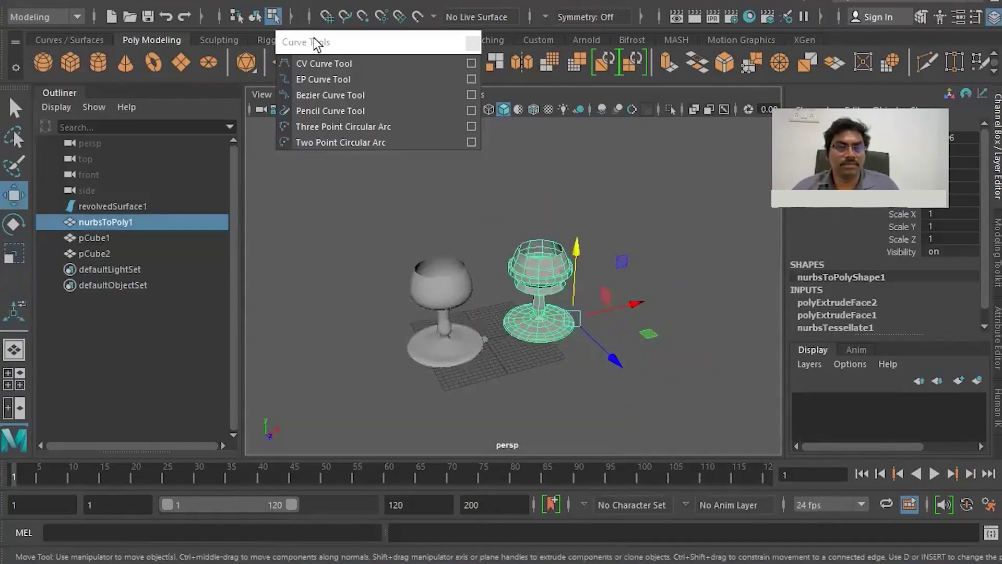
drag(460, 44, 342, 53)
click(354, 54)
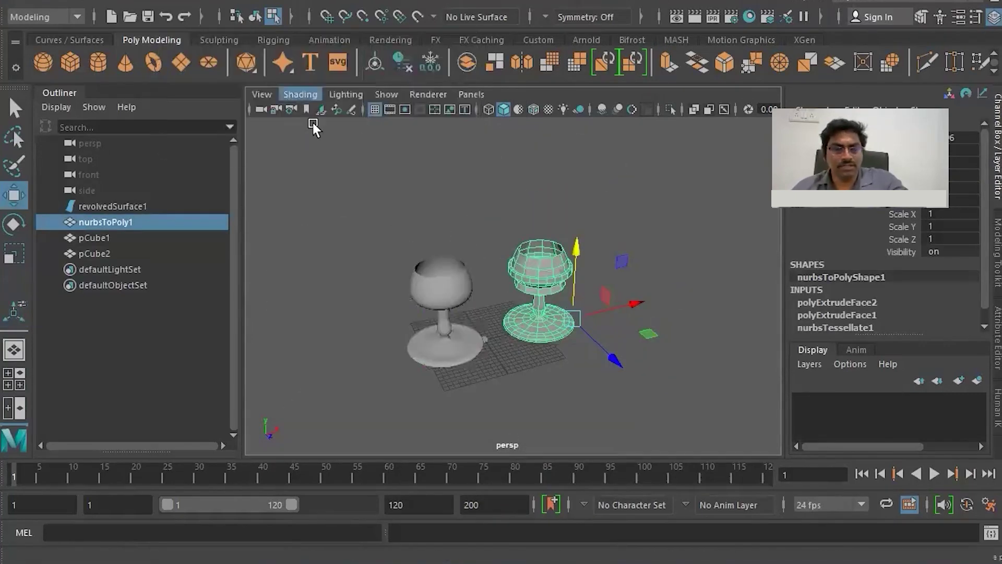
Delete the left NURBS goblet and the polygon goblet
click(647, 401)
right_click(449, 306)
click(444, 281)
key(Delete)
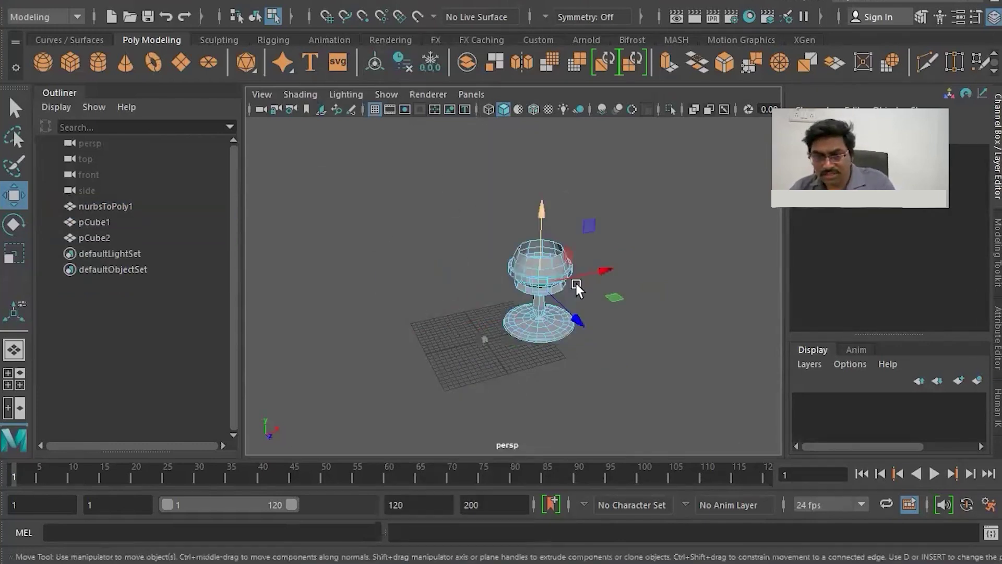
right_click(560, 270)
click(551, 242)
key(Delete)
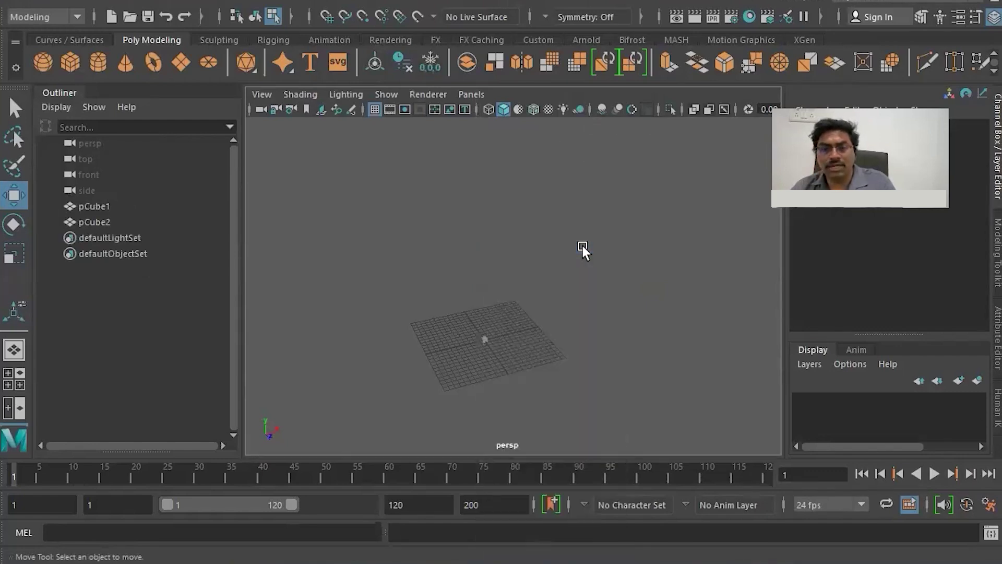
Delete the leftover cubes pCube2 and pCube1
scroll(483, 325, up, 5)
drag(433, 386, 512, 447)
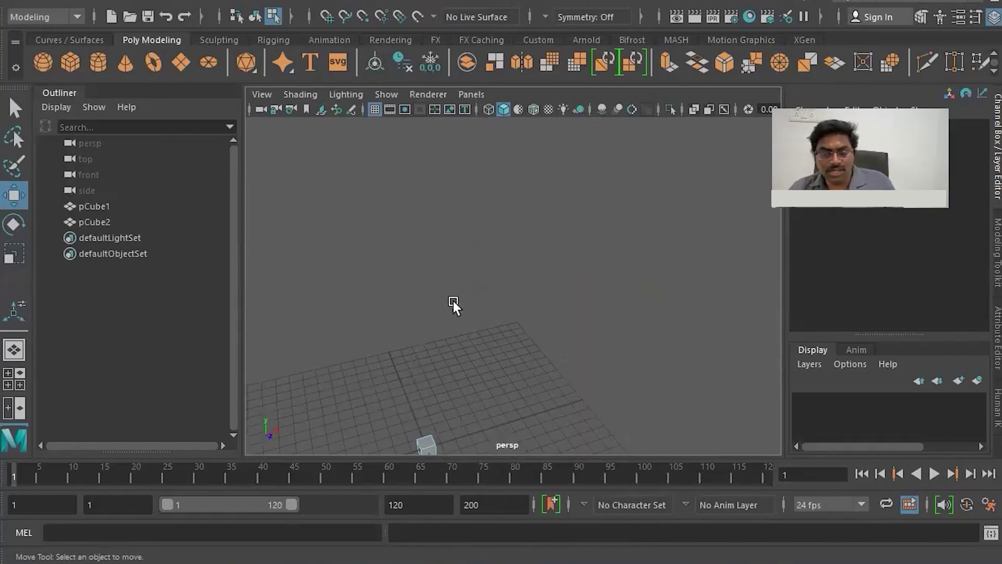
mouse_move(494, 345)
alt+mouse_down()
mouse_move(483, 302)
mouse_move(390, 313)
mouse_move(462, 269)
alt+mouse_up()
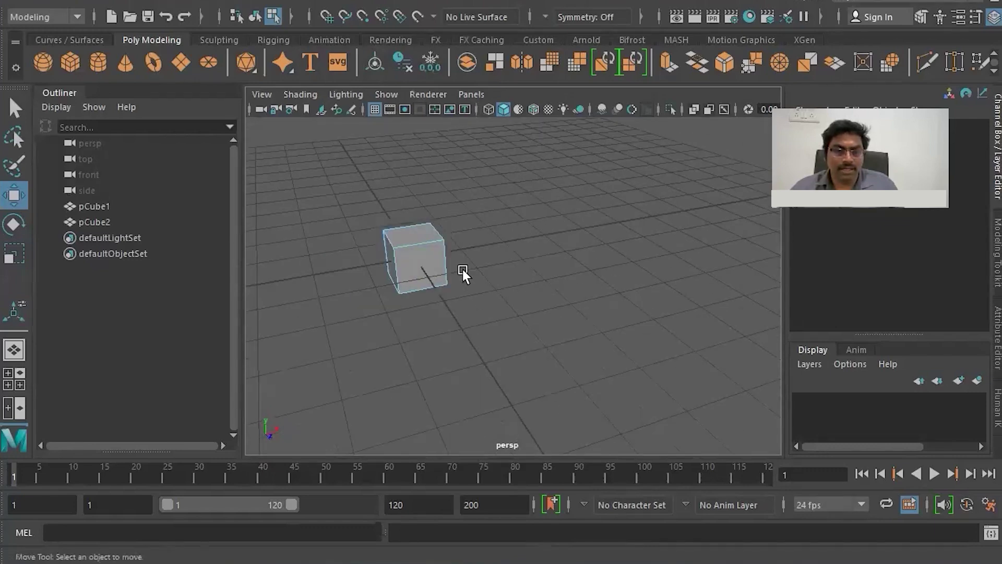
right_click(437, 274)
click(436, 243)
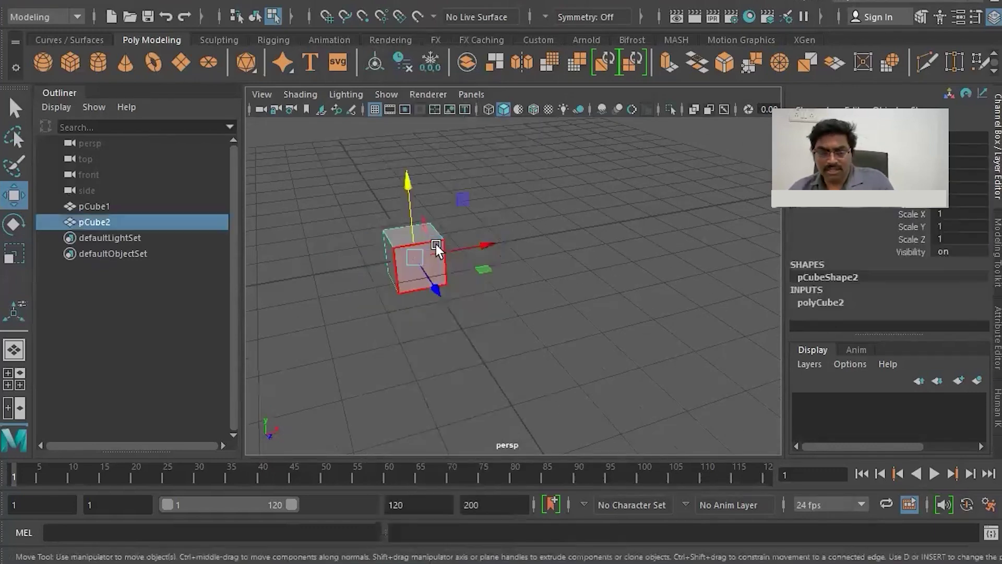
key(Delete)
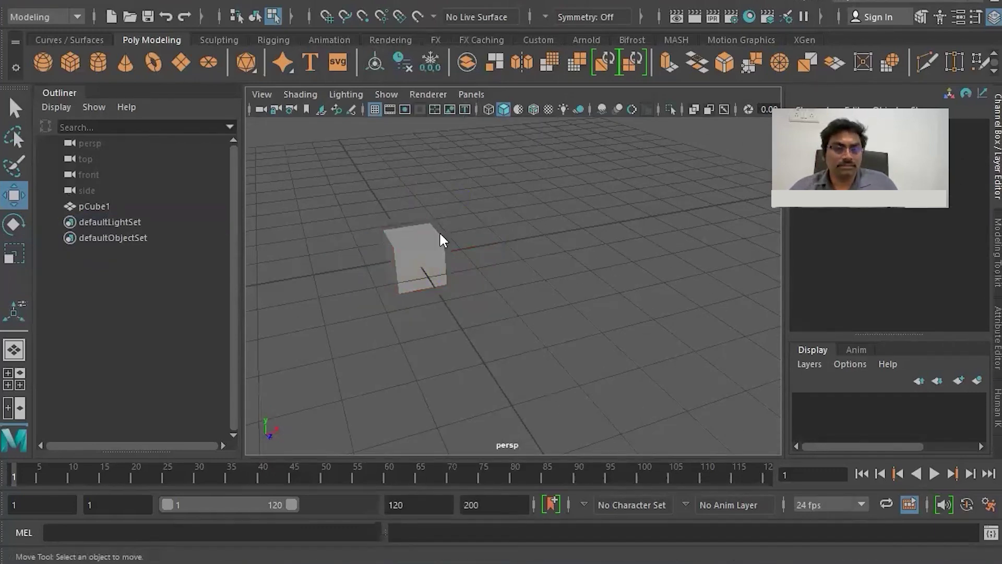
right_click(440, 231)
click(460, 239)
key(Delete)
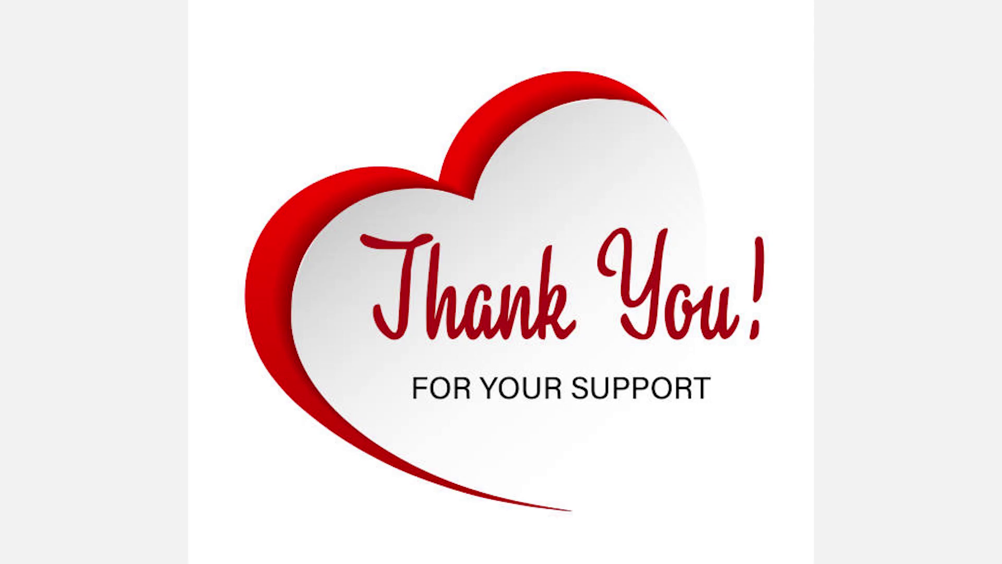